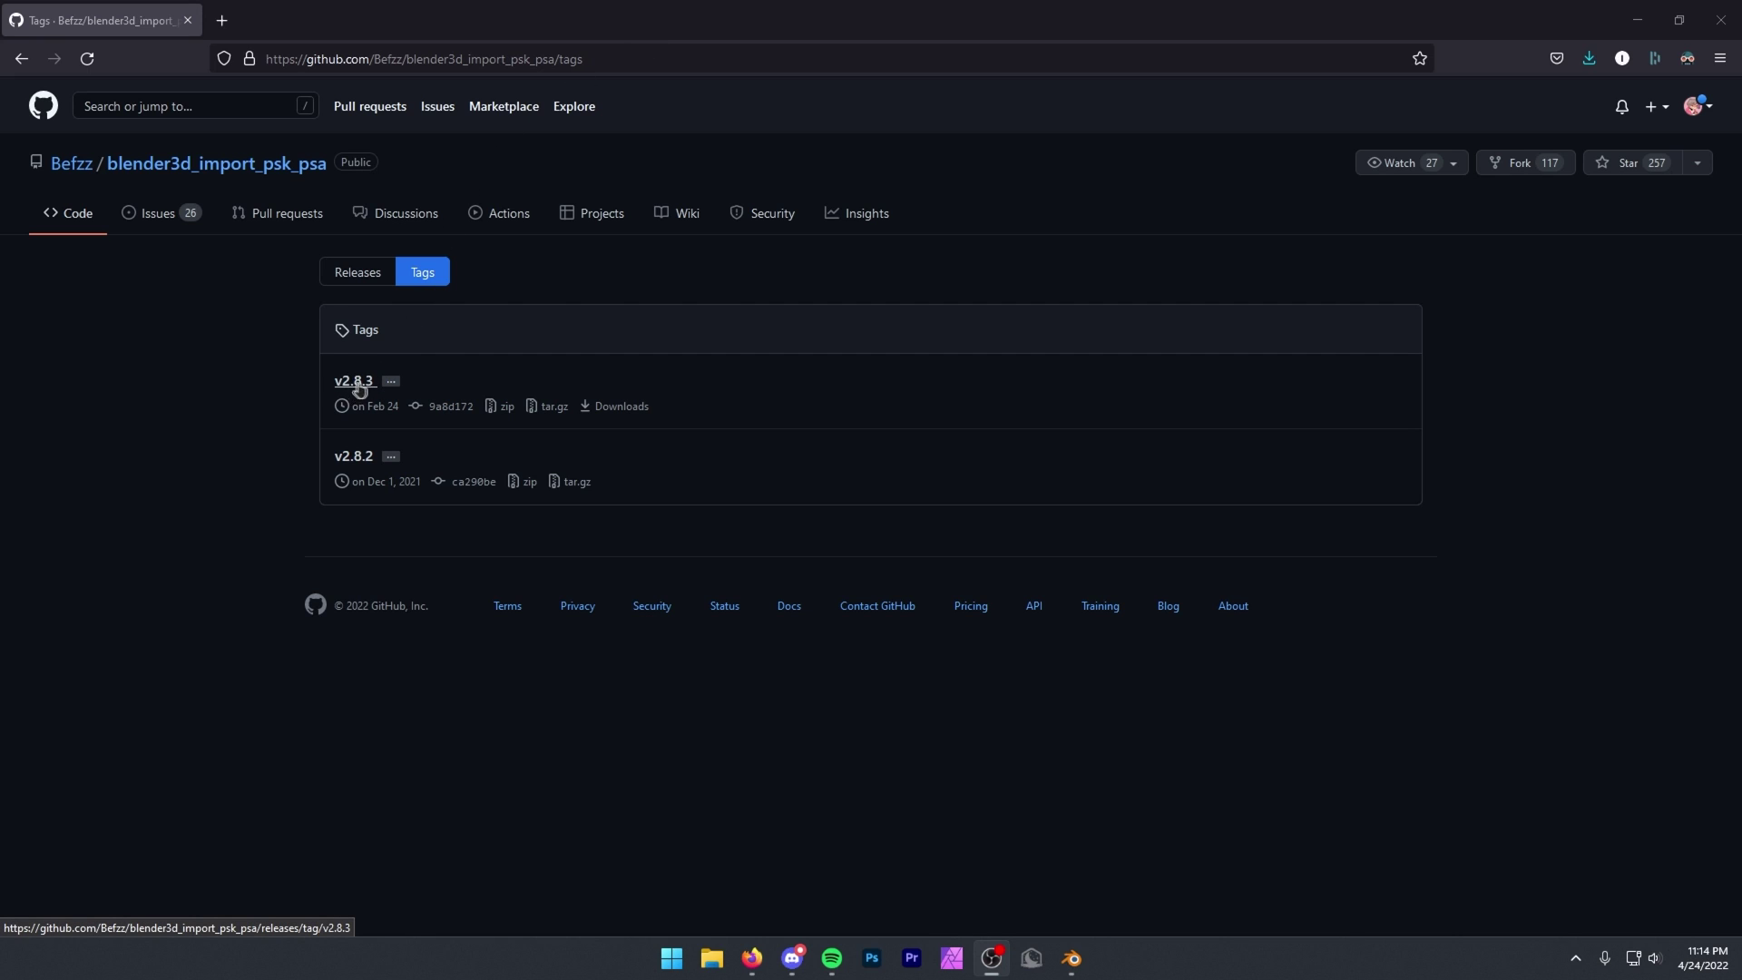
# Step: Download io_import_scene_unreal_psa_psk_280.py from the v2.8.3 release on GitHub
pyautogui.click(356, 383)
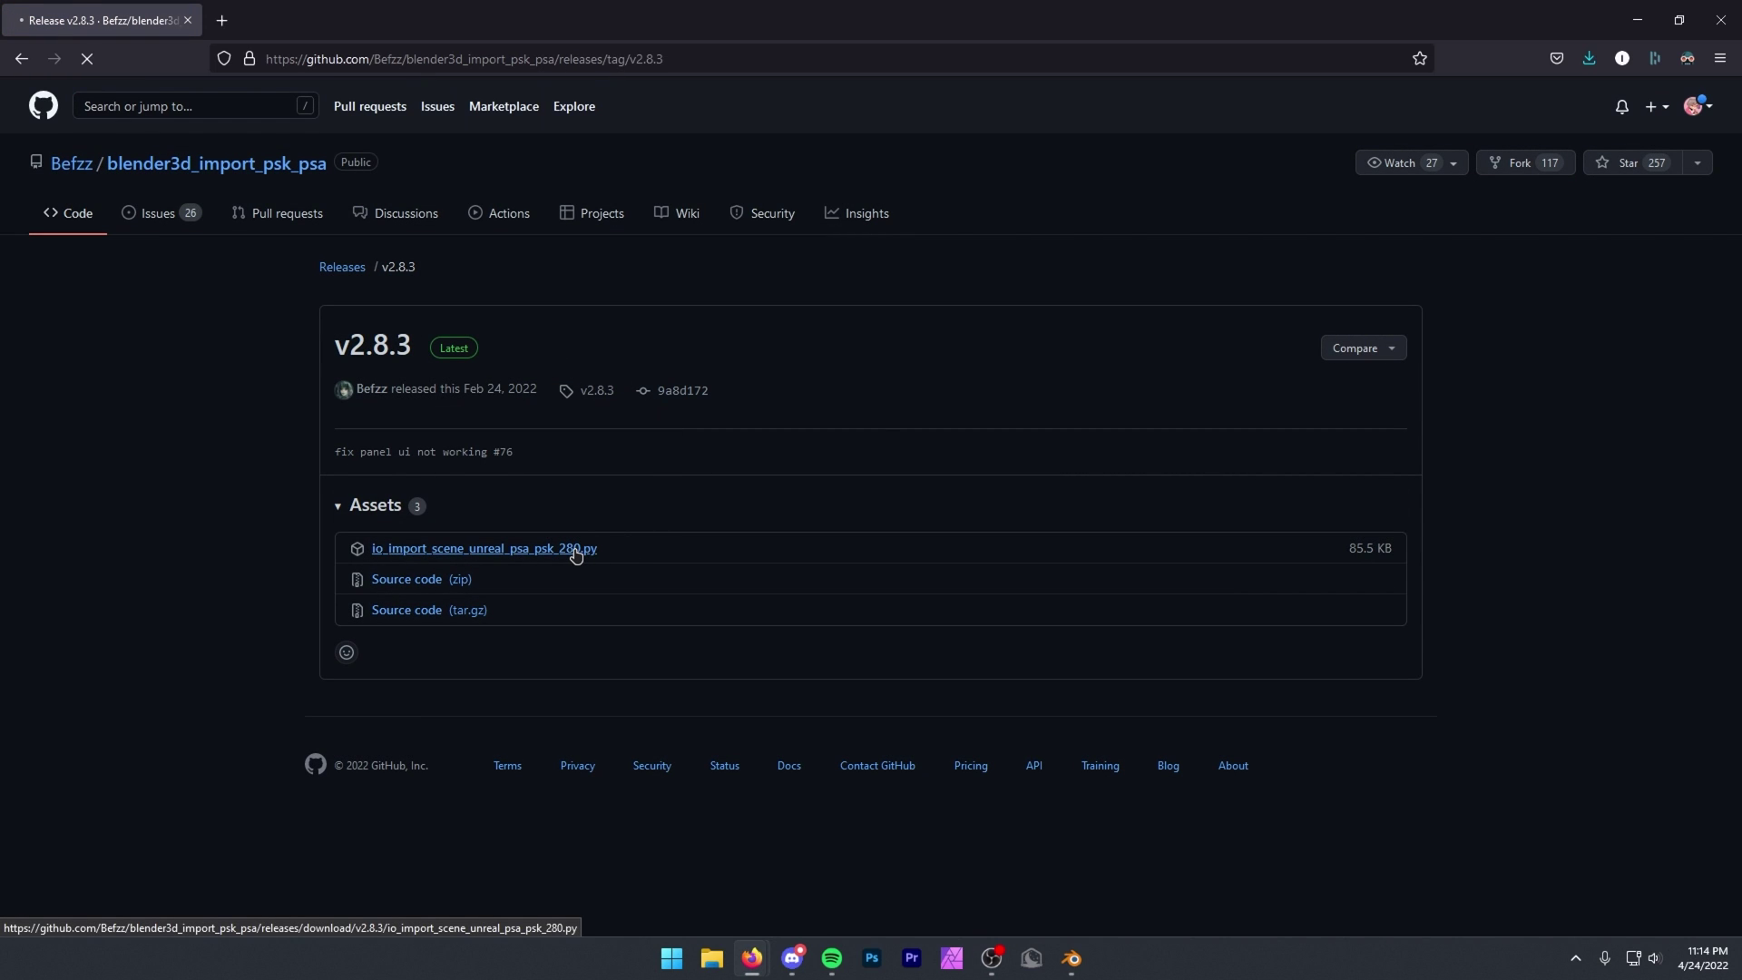
pyautogui.click(713, 461)
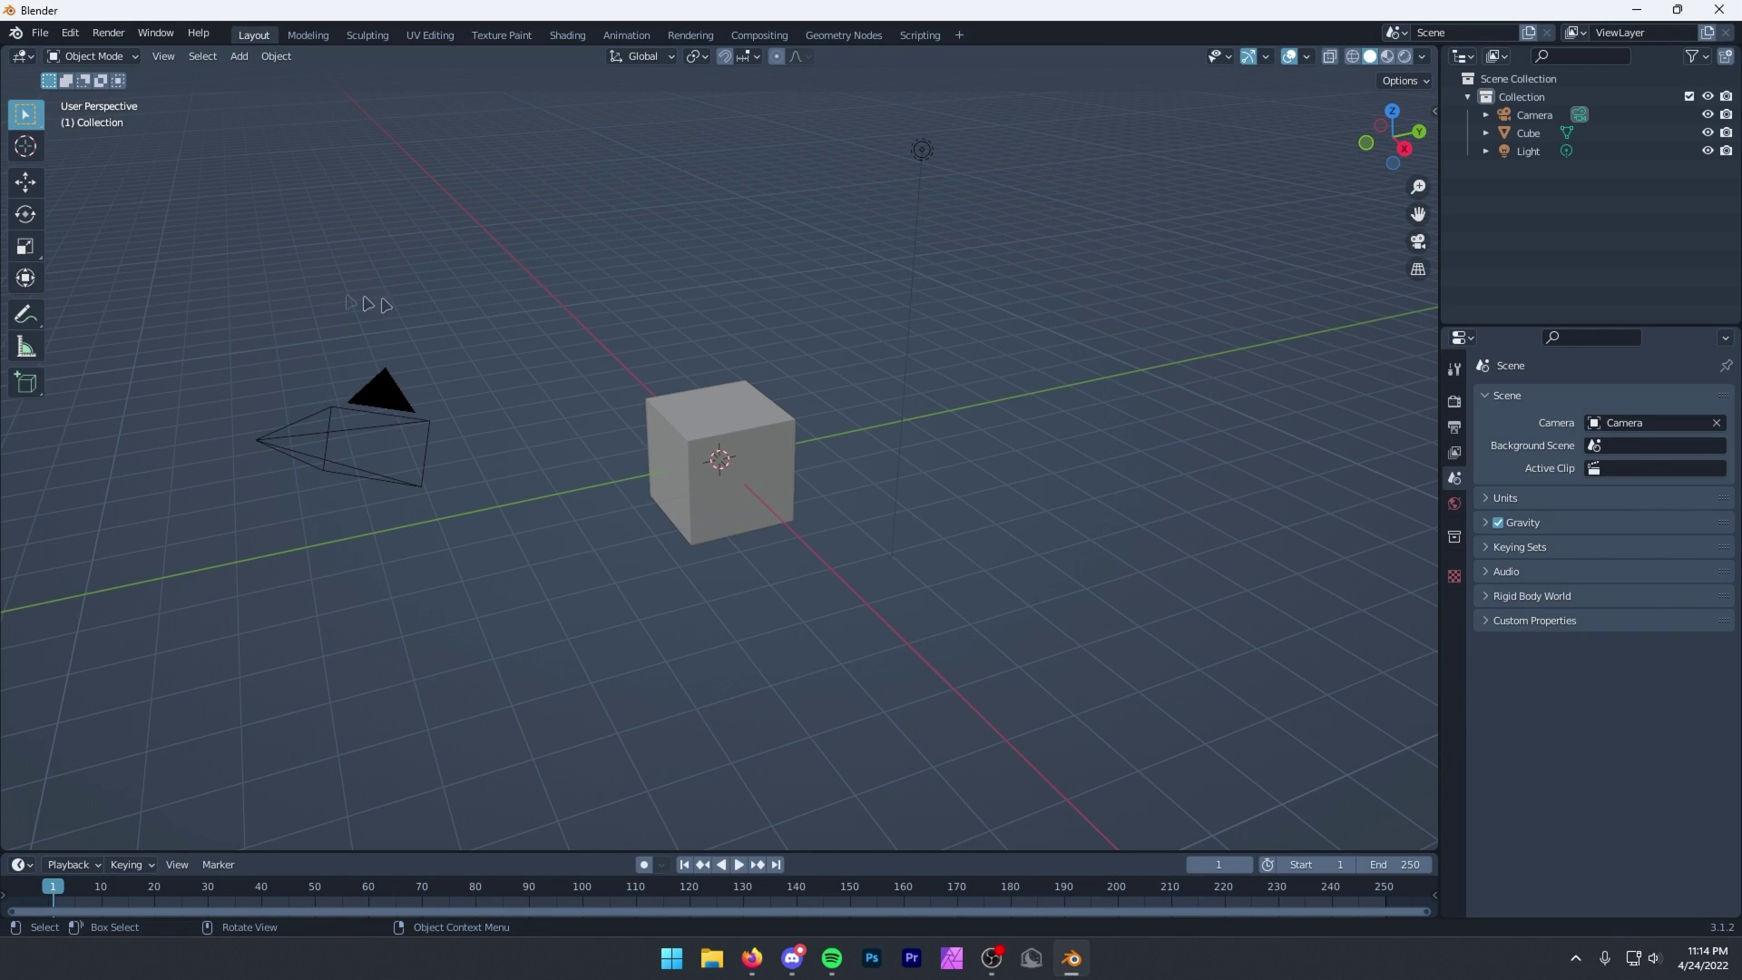
# Step: Install the psk/psa importer script from Downloads, enable it, and close Preferences
pyautogui.click(70, 33)
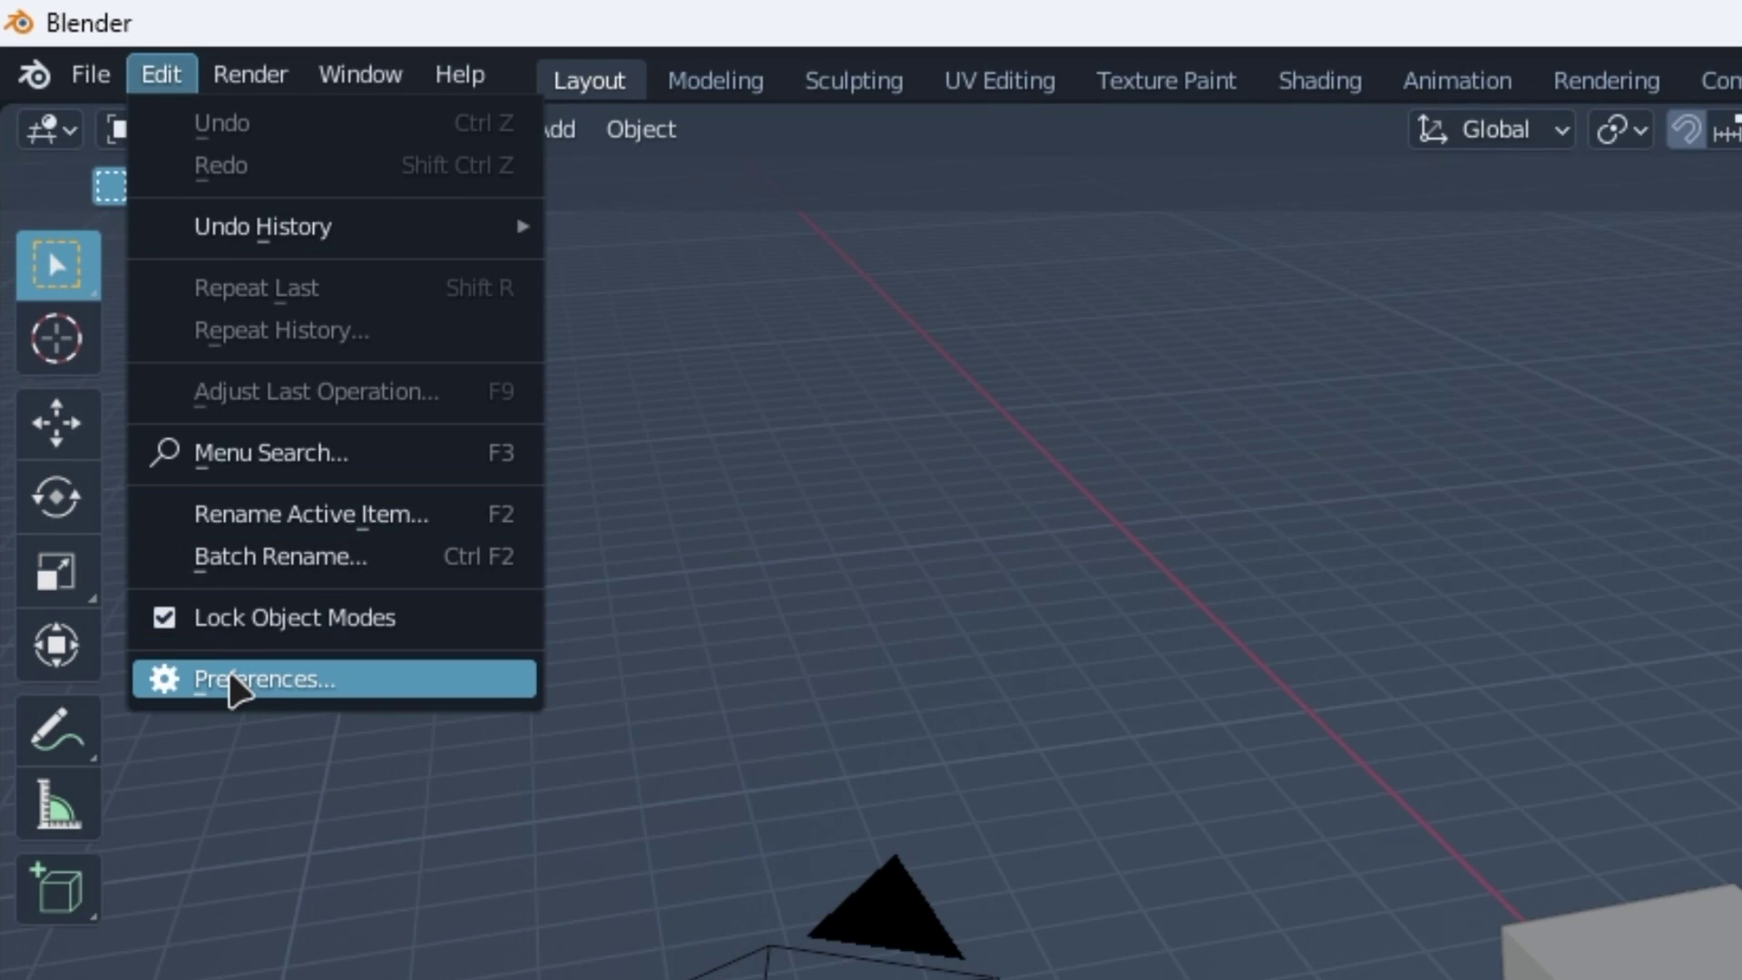
pyautogui.click(232, 681)
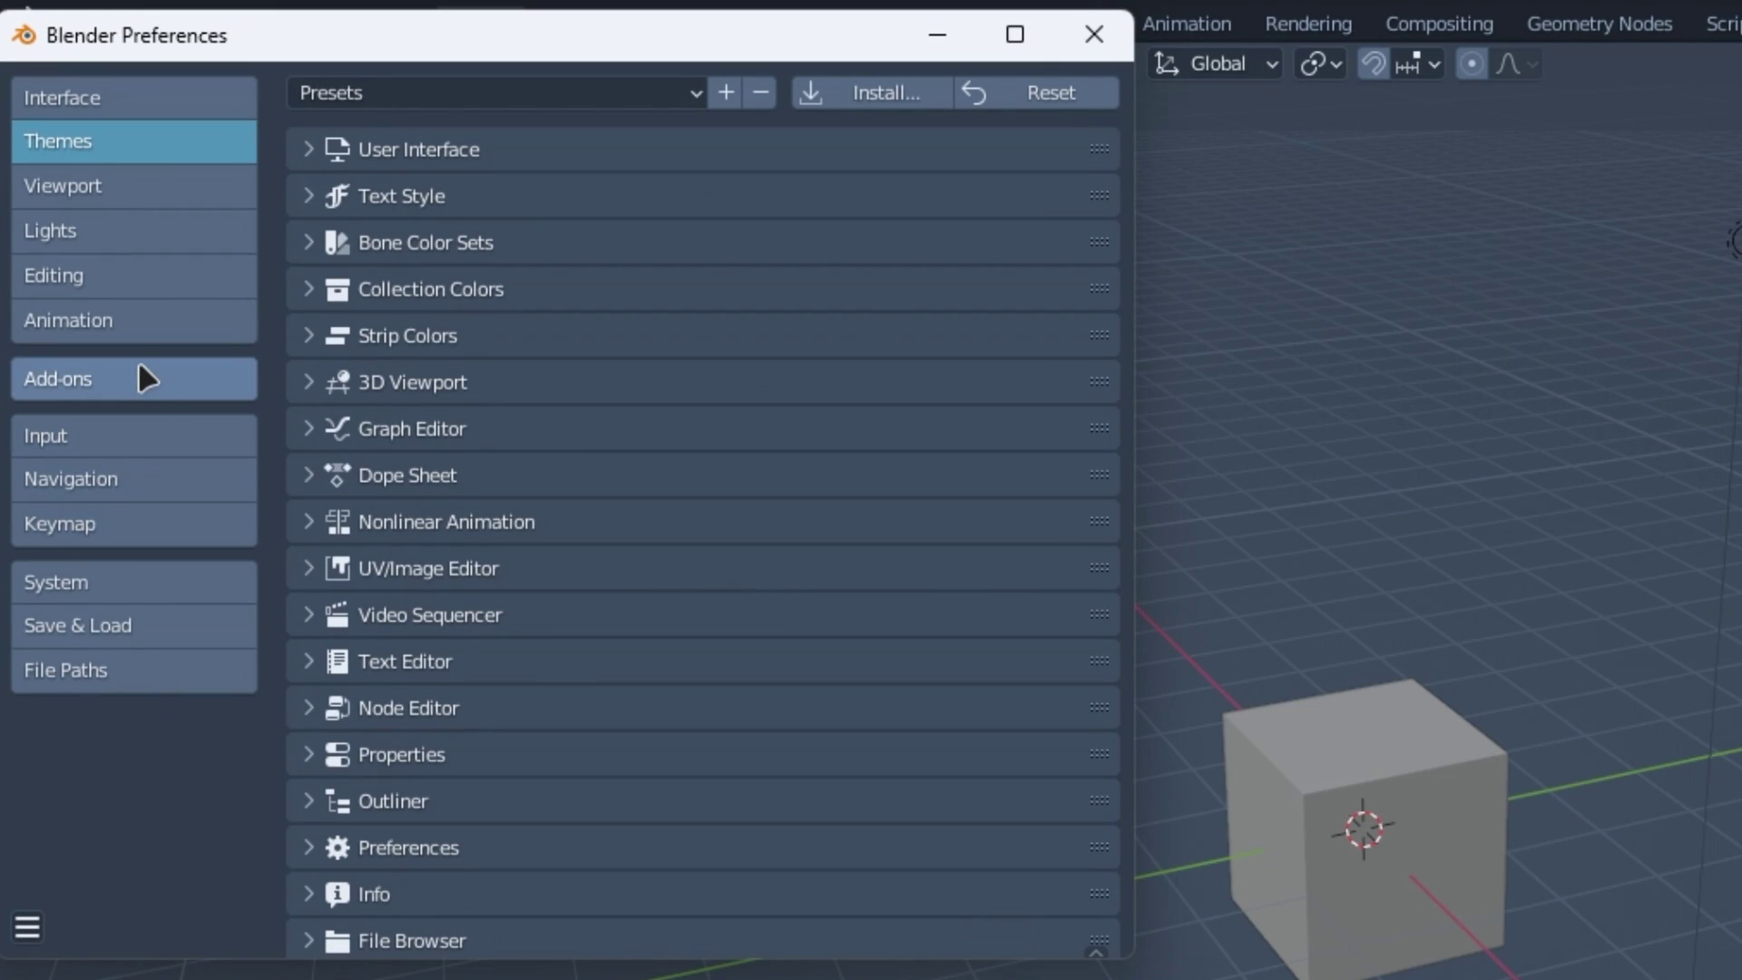
pyautogui.click(138, 368)
pyautogui.click(810, 88)
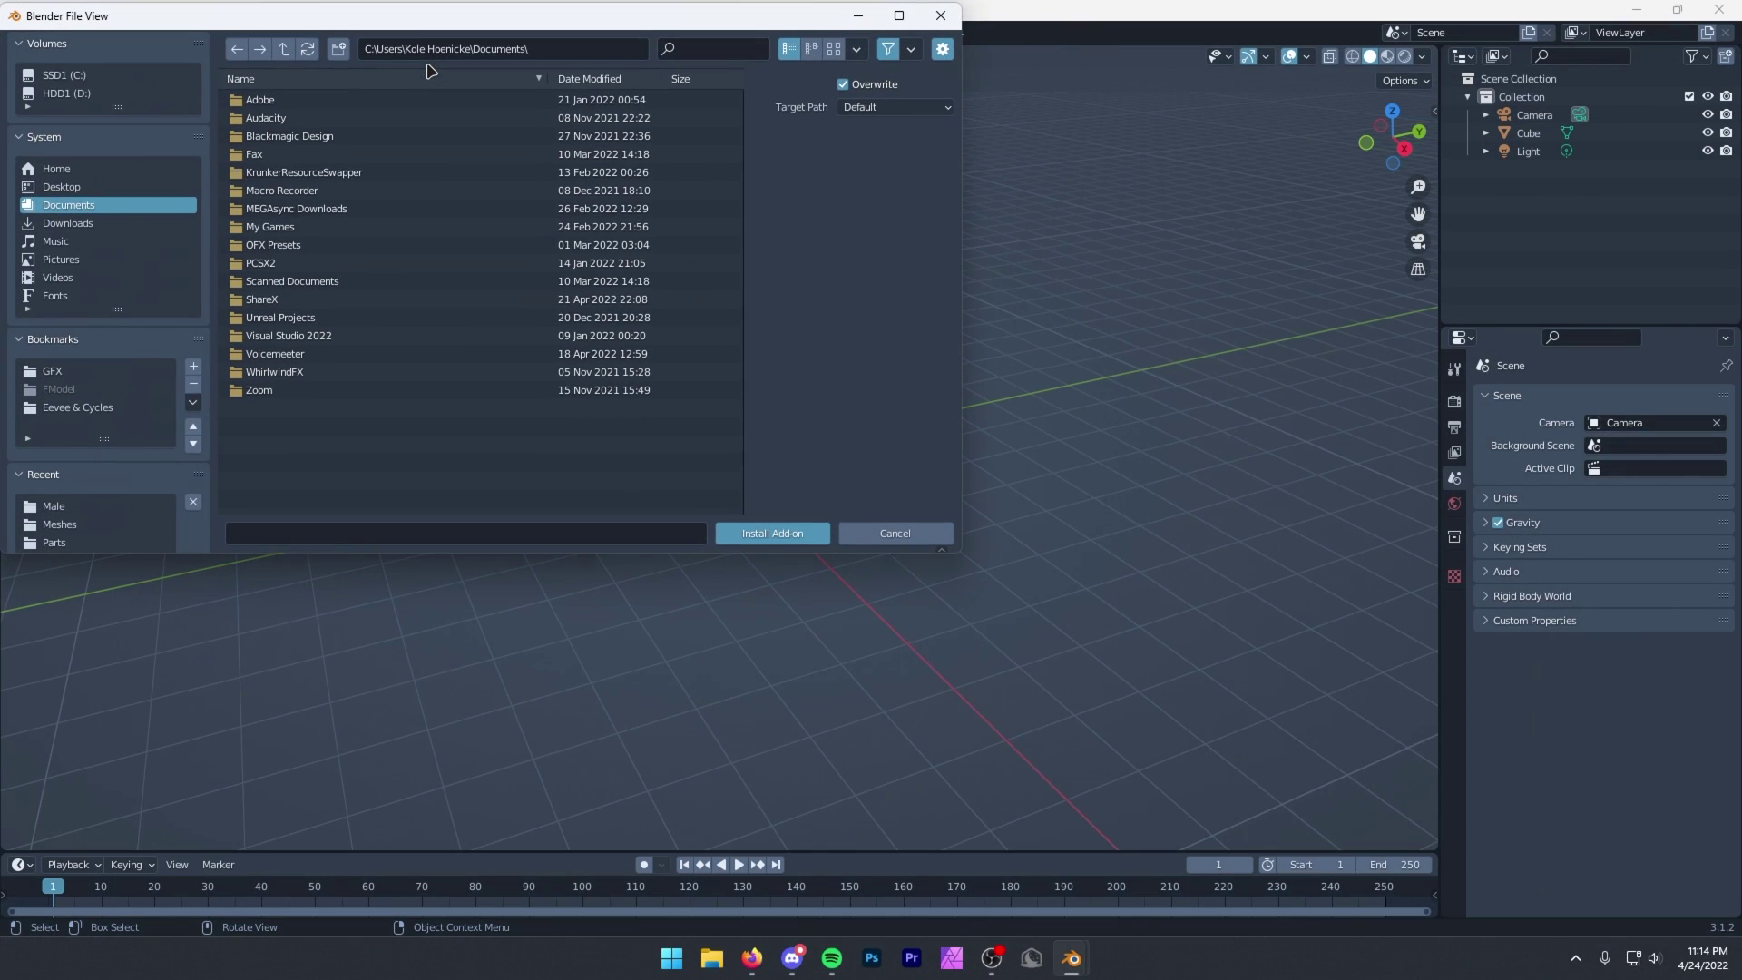
pyautogui.click(59, 222)
pyautogui.click(300, 137)
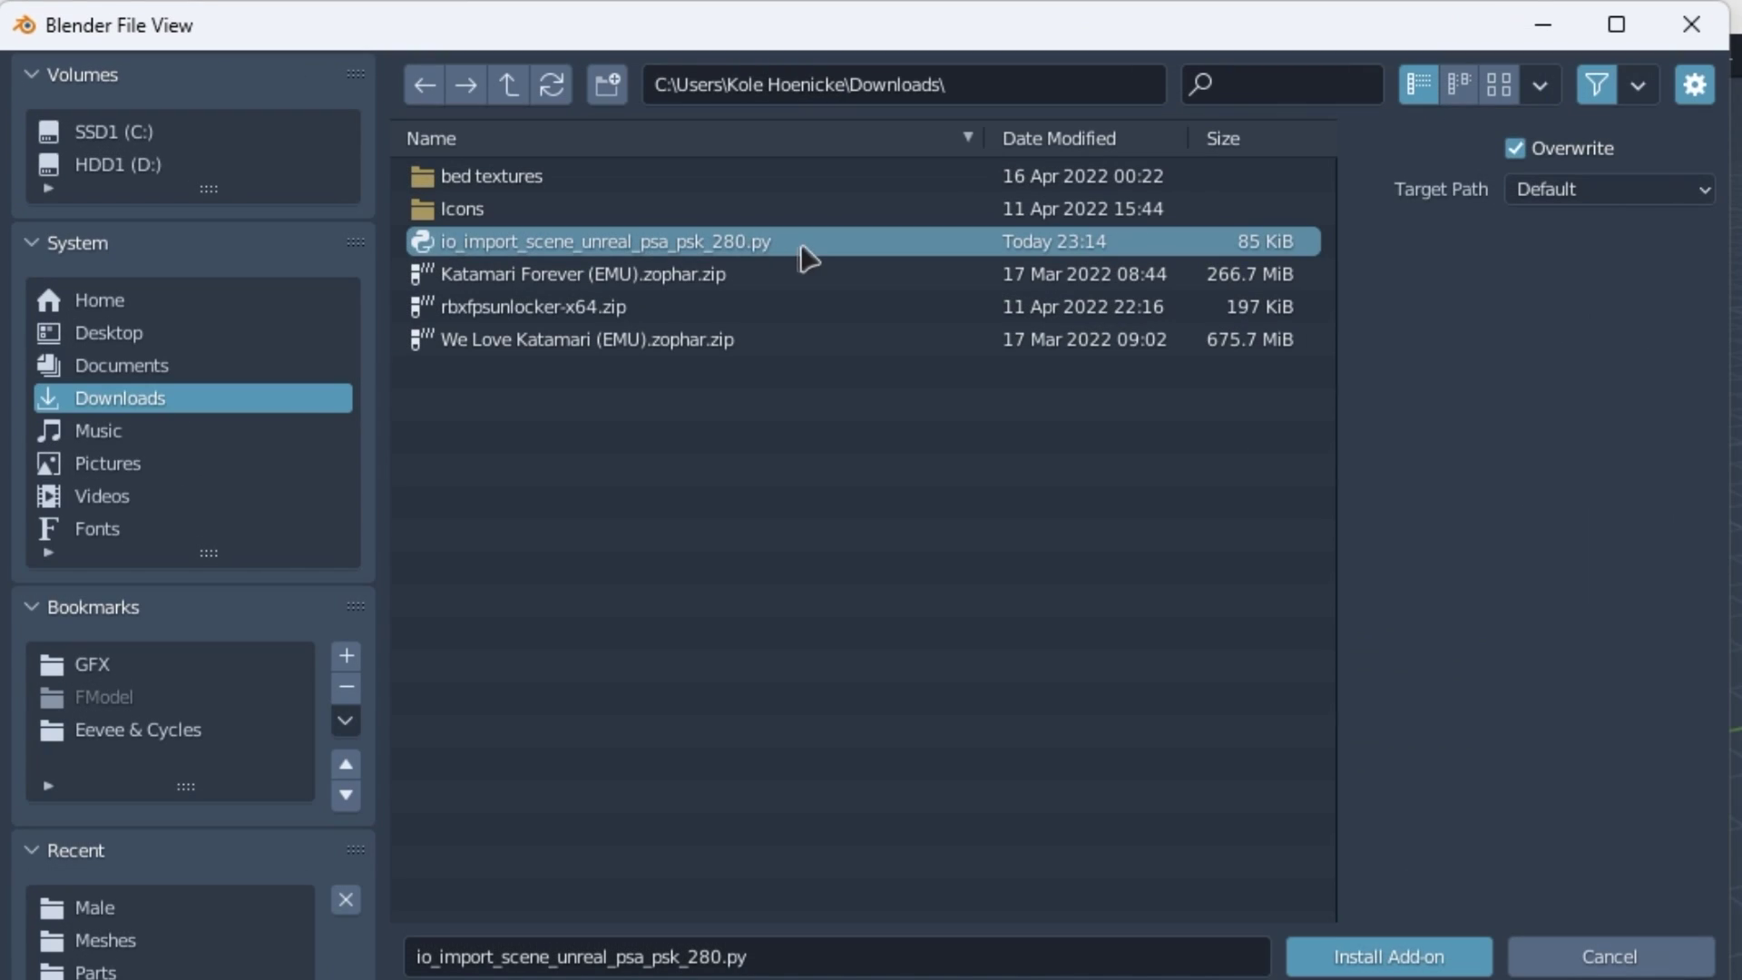
pyautogui.moveTo(1327, 871)
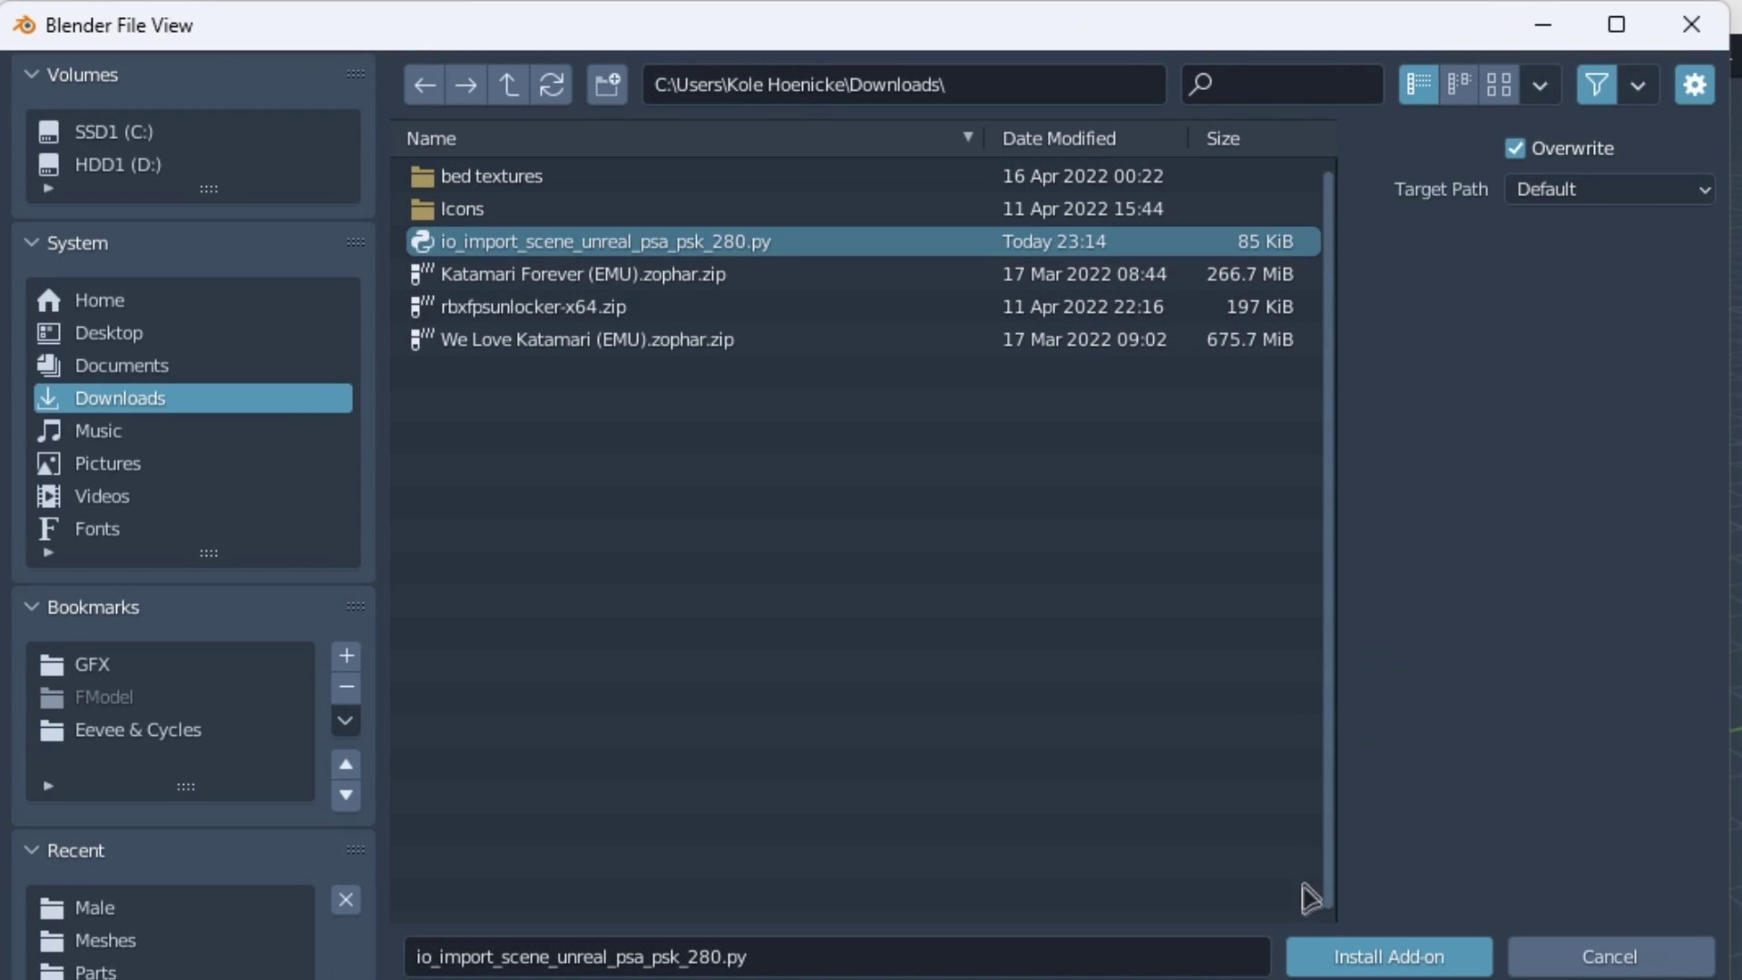
pyautogui.click(1337, 957)
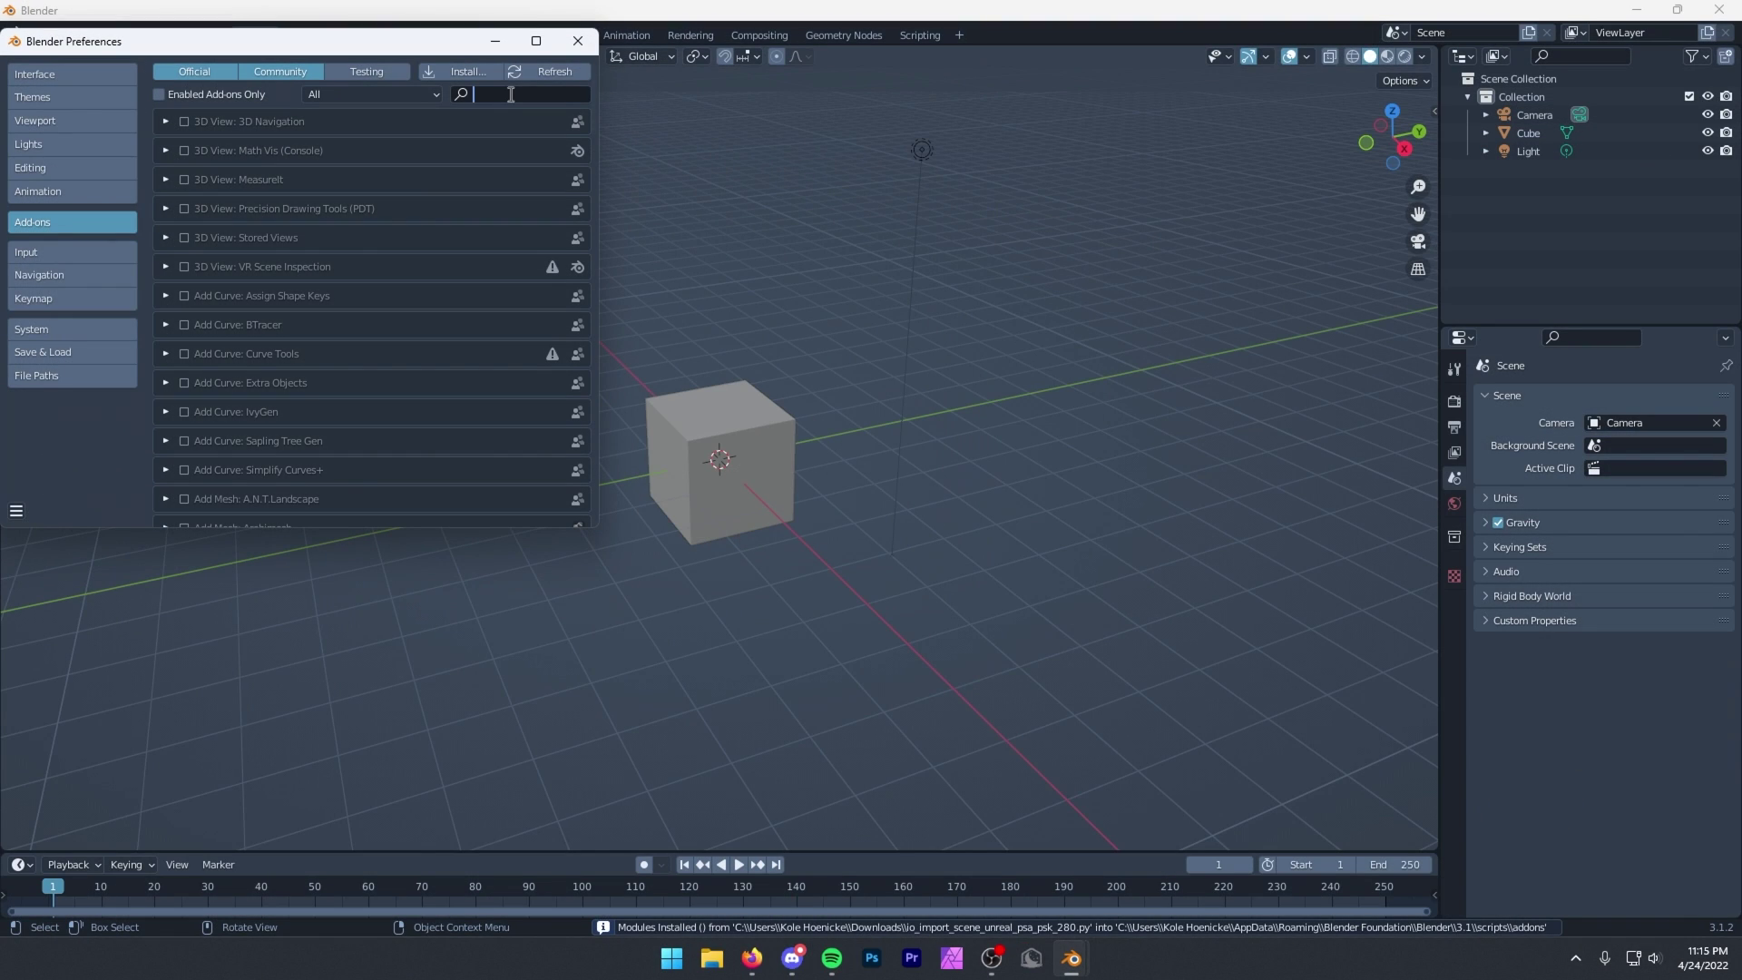
pyautogui.write('psk')
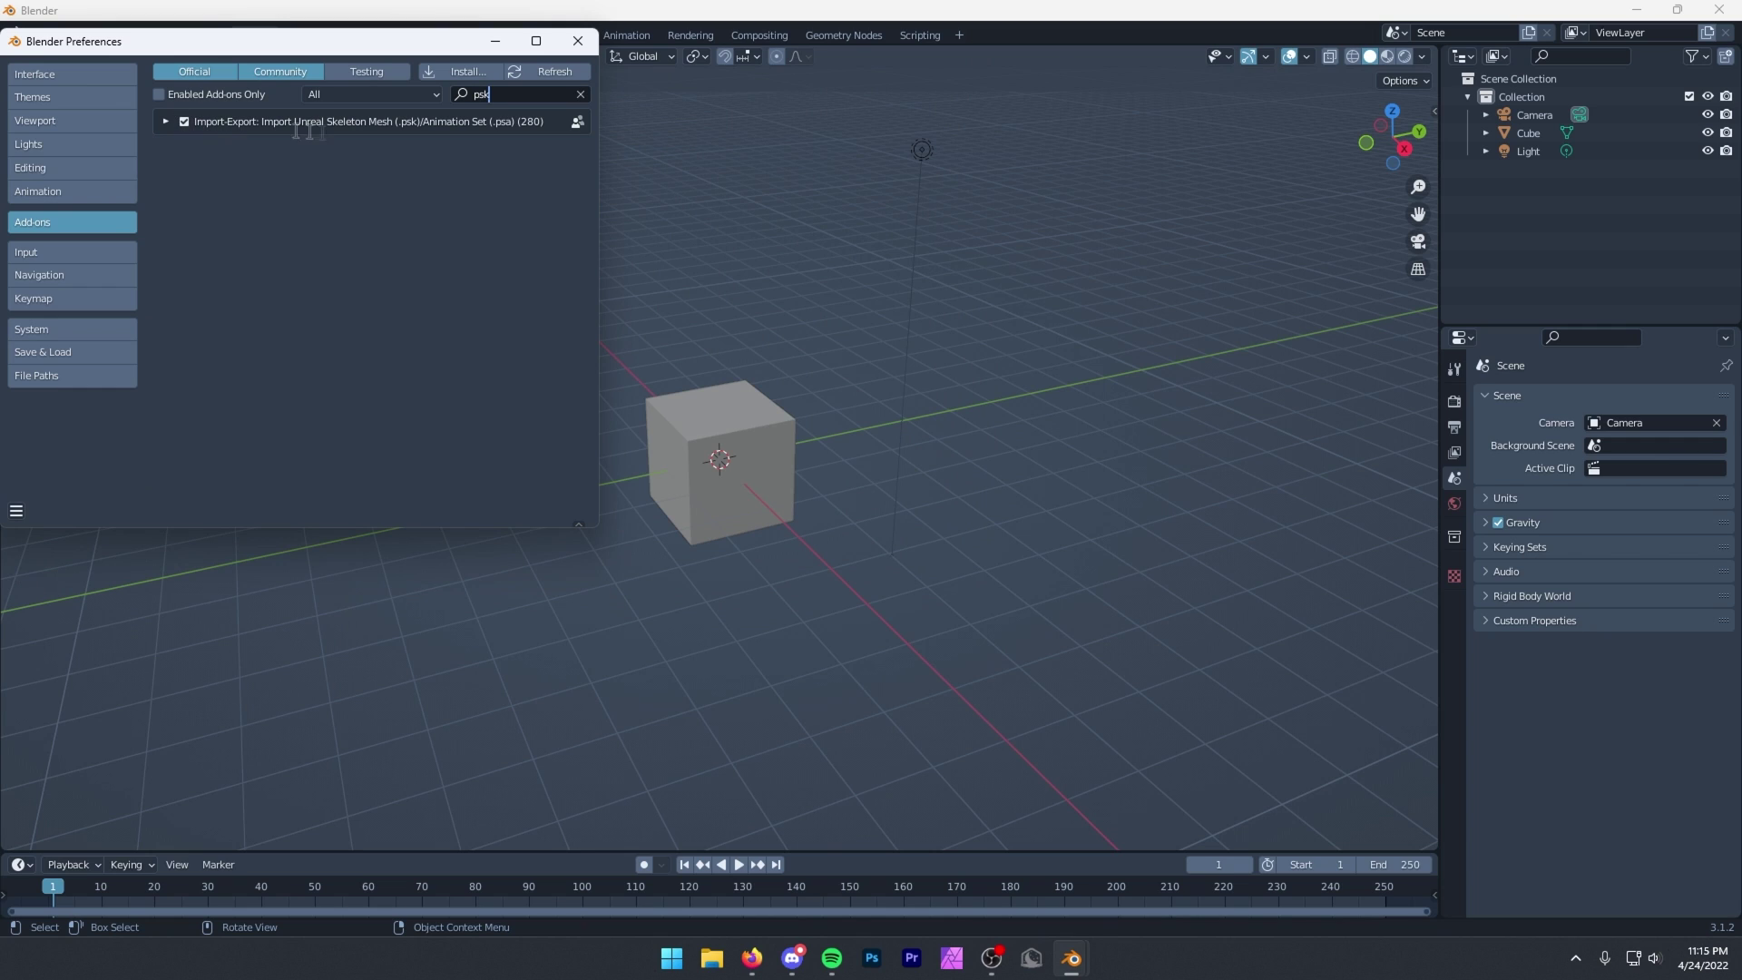
pyautogui.click(183, 122)
pyautogui.click(581, 41)
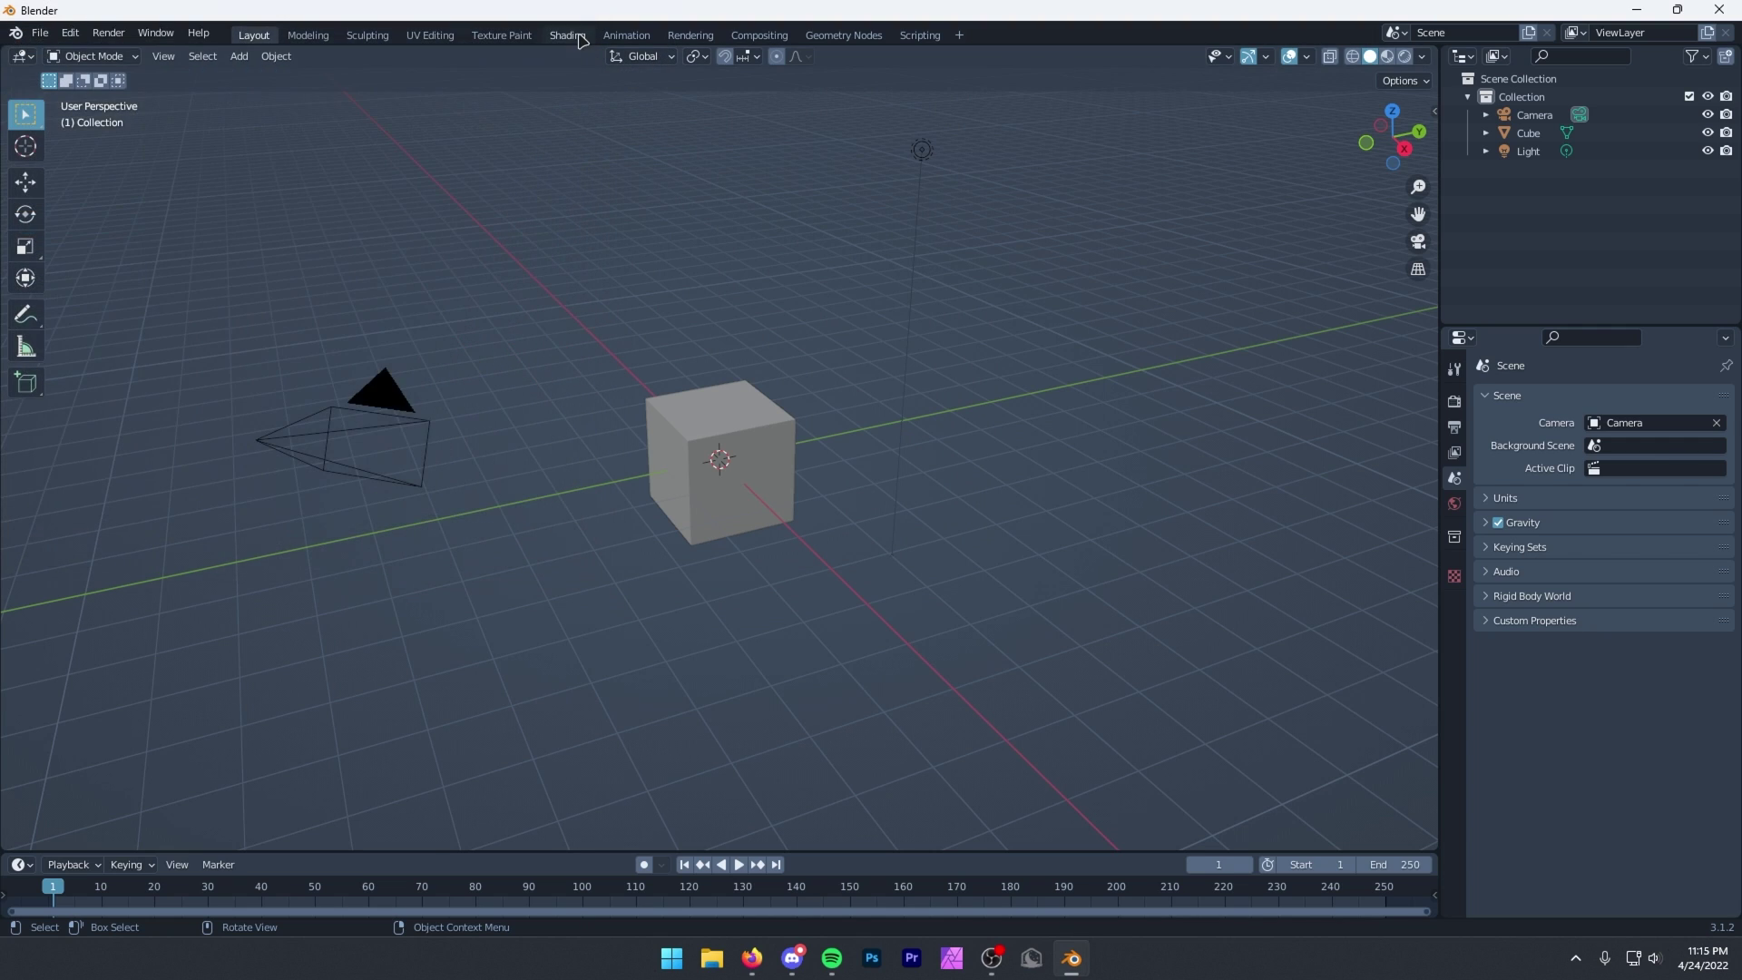
# Step: Follow the FortnitePorting.zip link in Discord's #download channel past the warning
pyautogui.hotkey('alt', 'Tab')
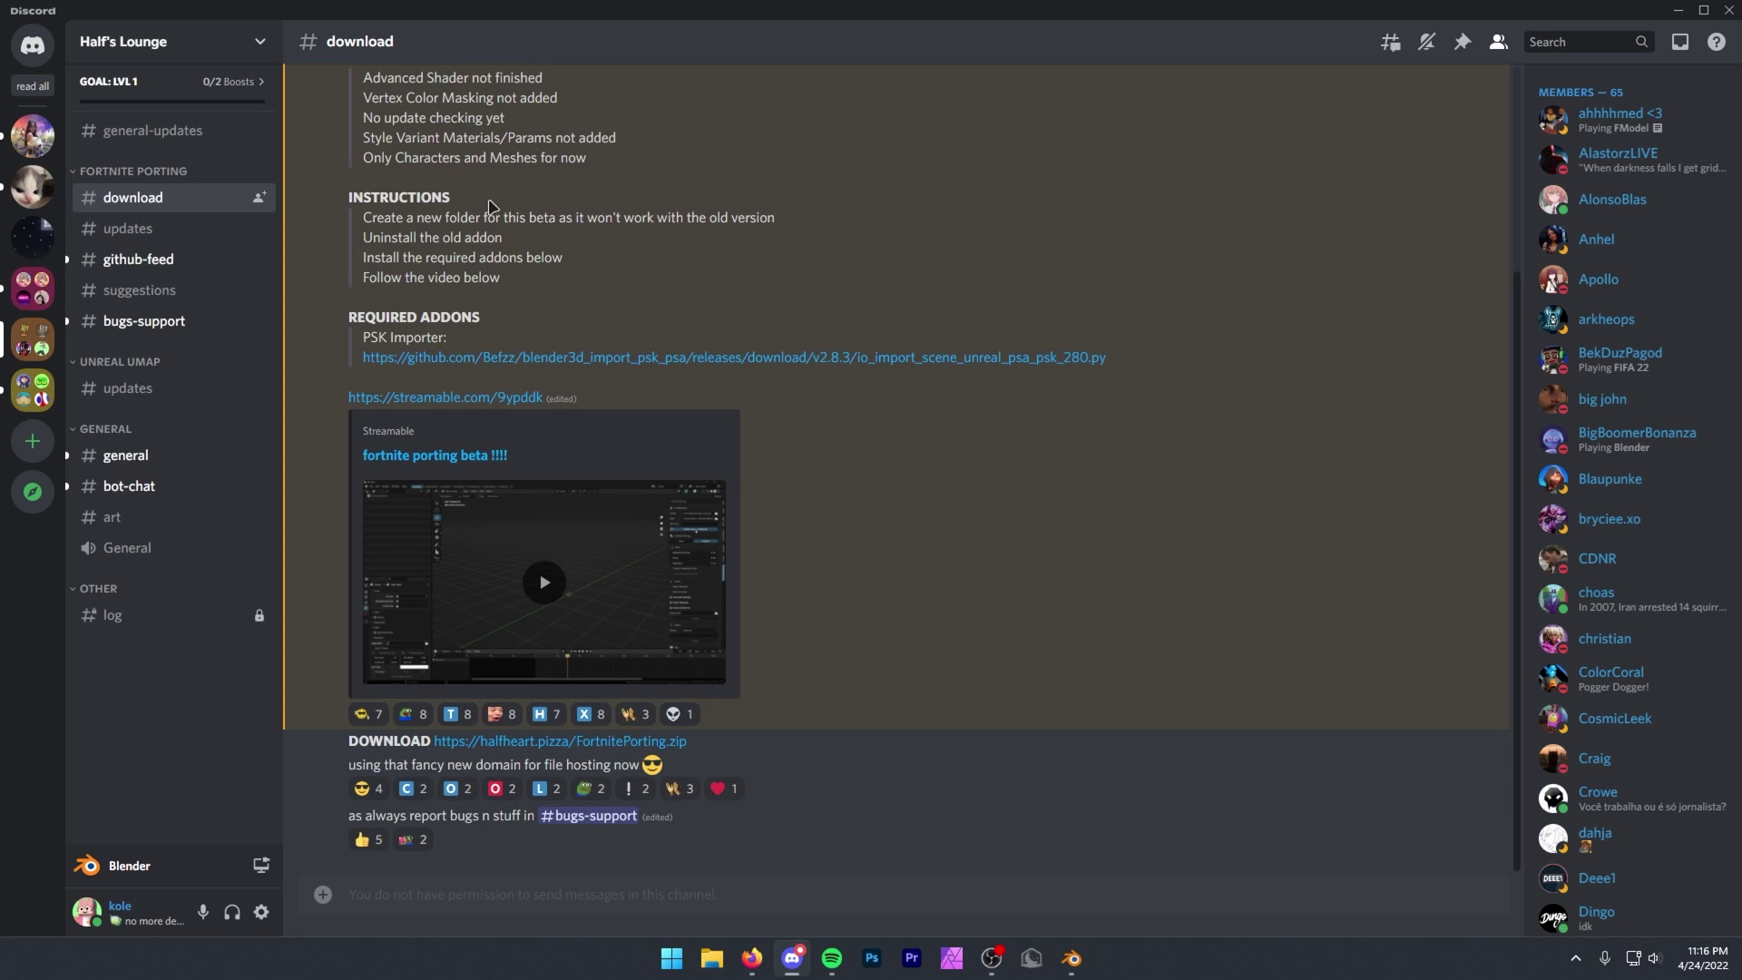
pyautogui.click(555, 742)
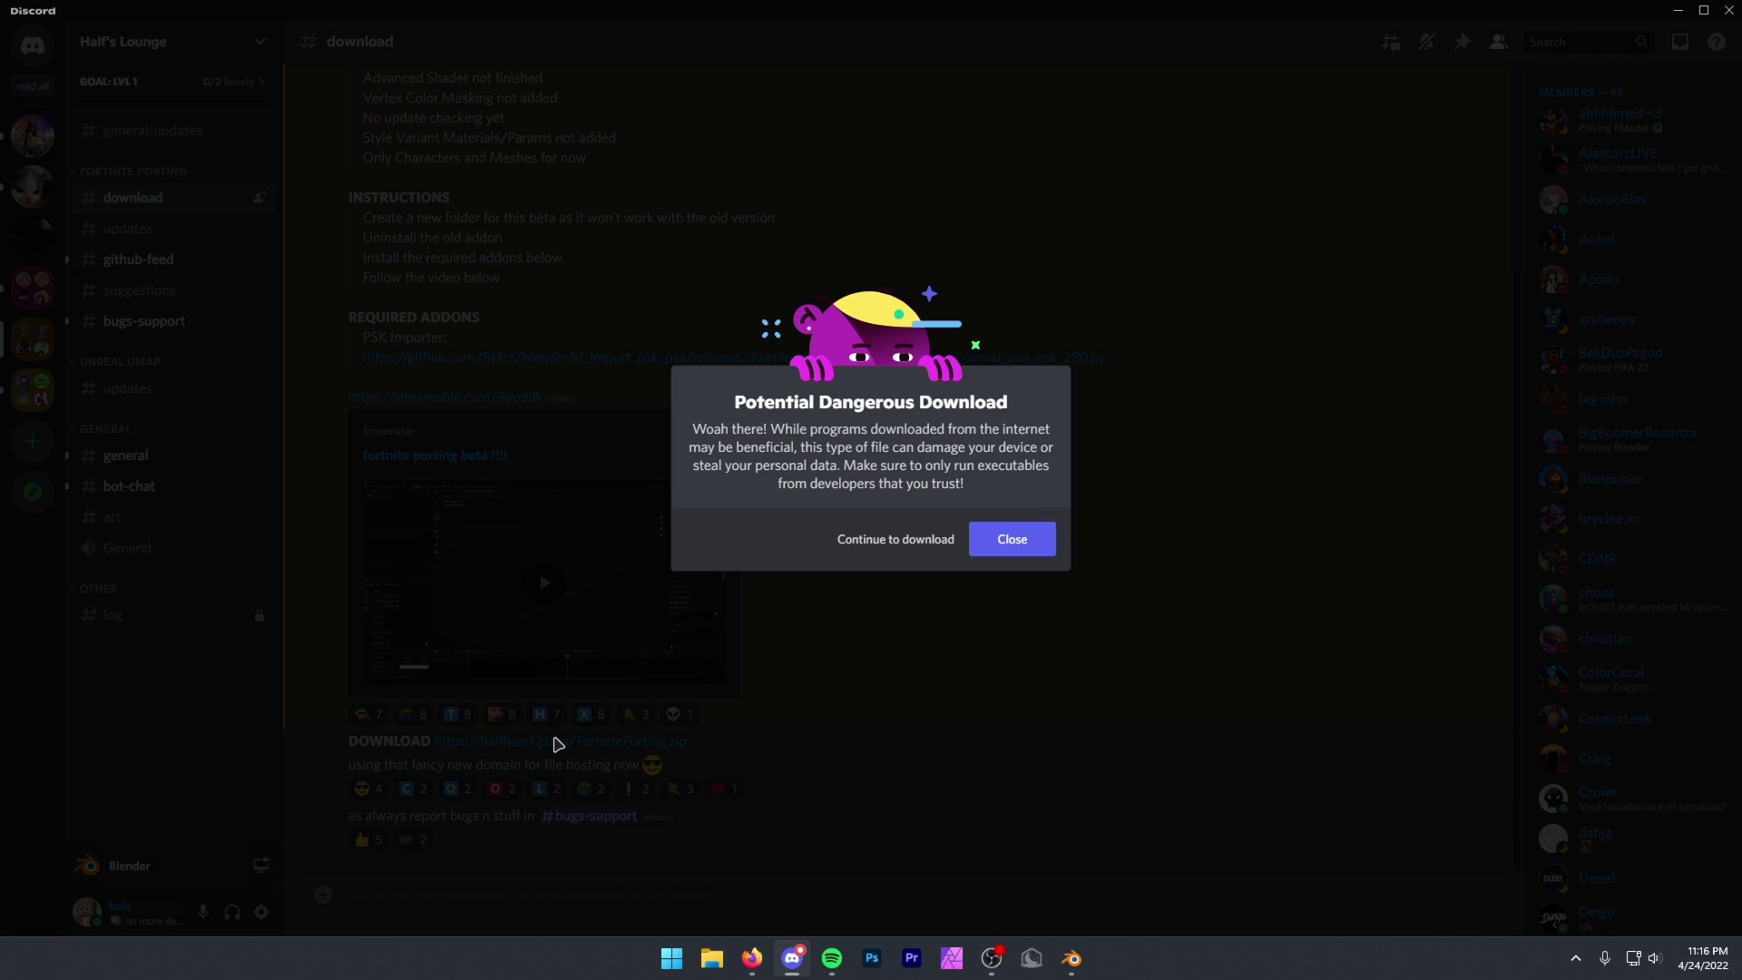
pyautogui.click(906, 547)
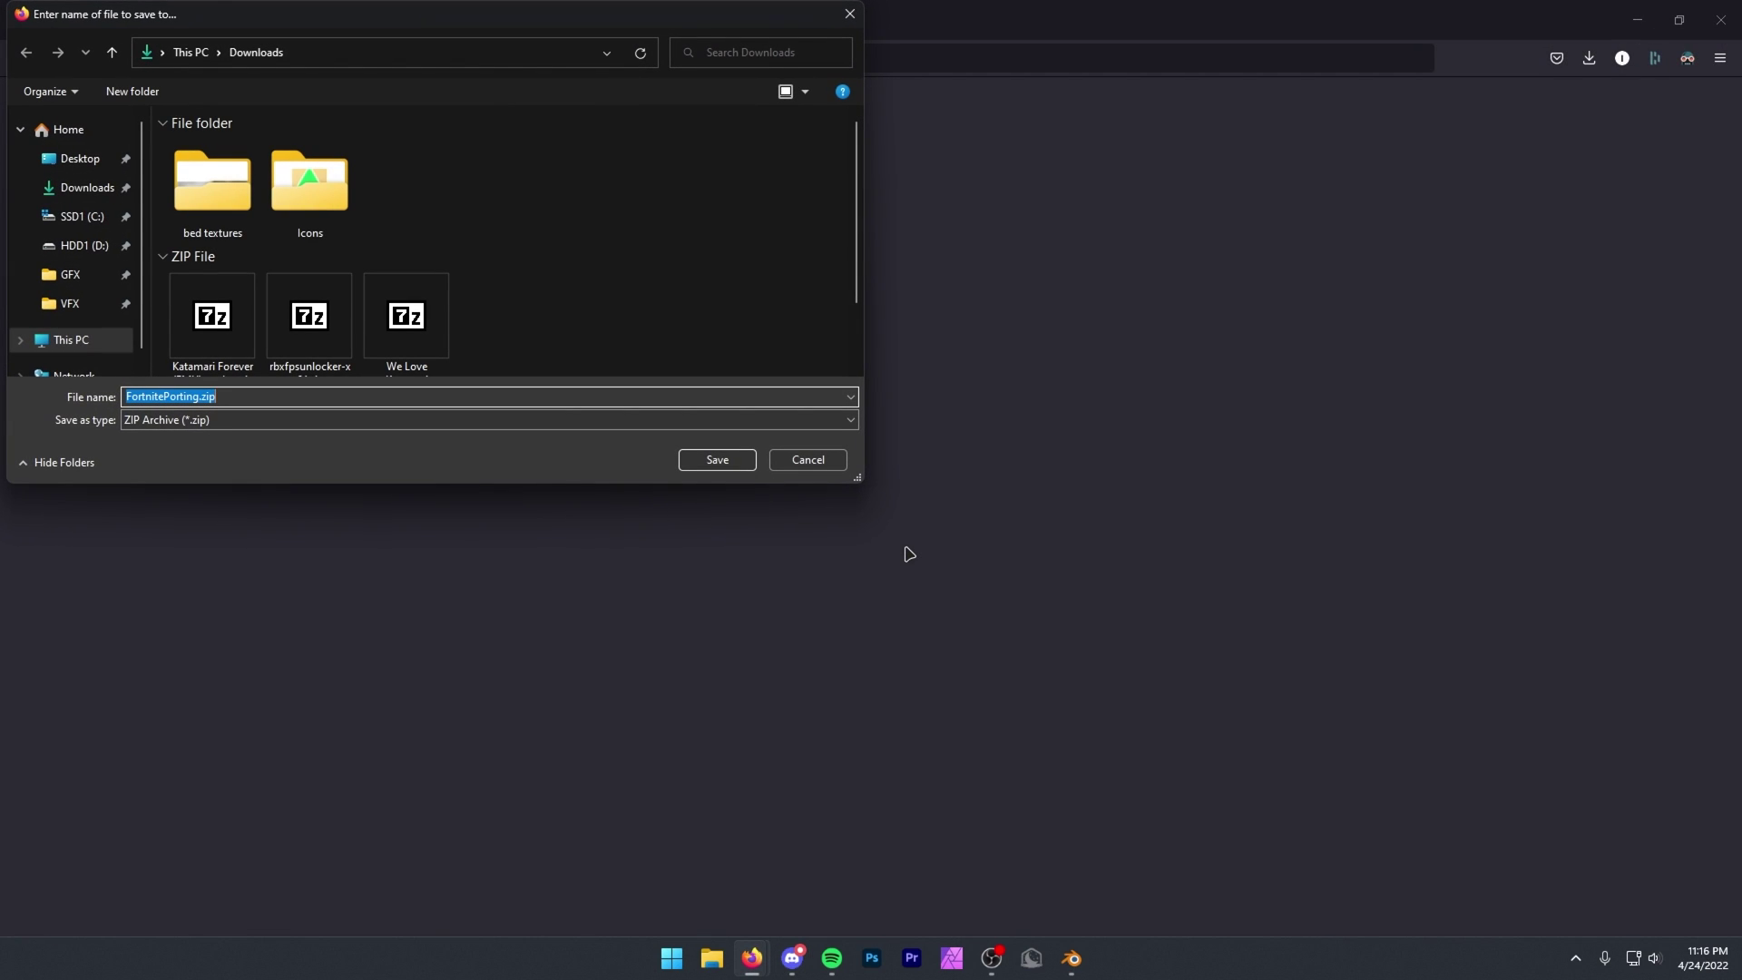
# Step: Save FortnitePorting.zip, extract it on the desktop, then delete the zip
pyautogui.click(685, 464)
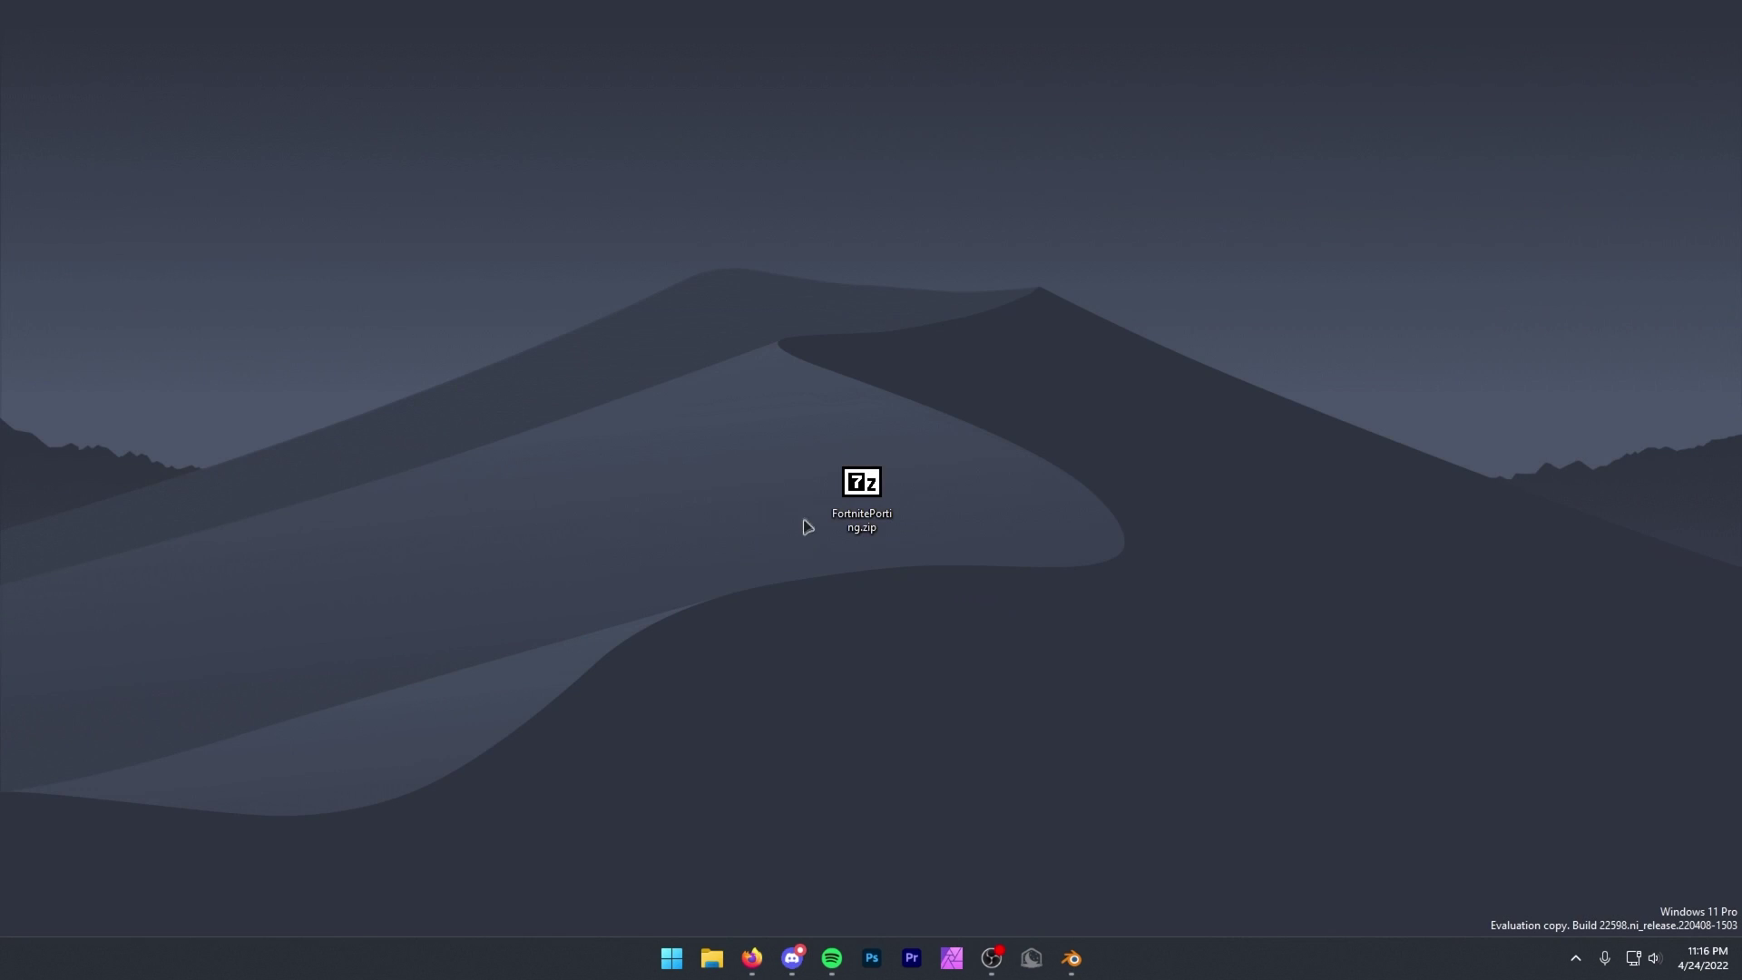
pyautogui.rightClick(863, 485)
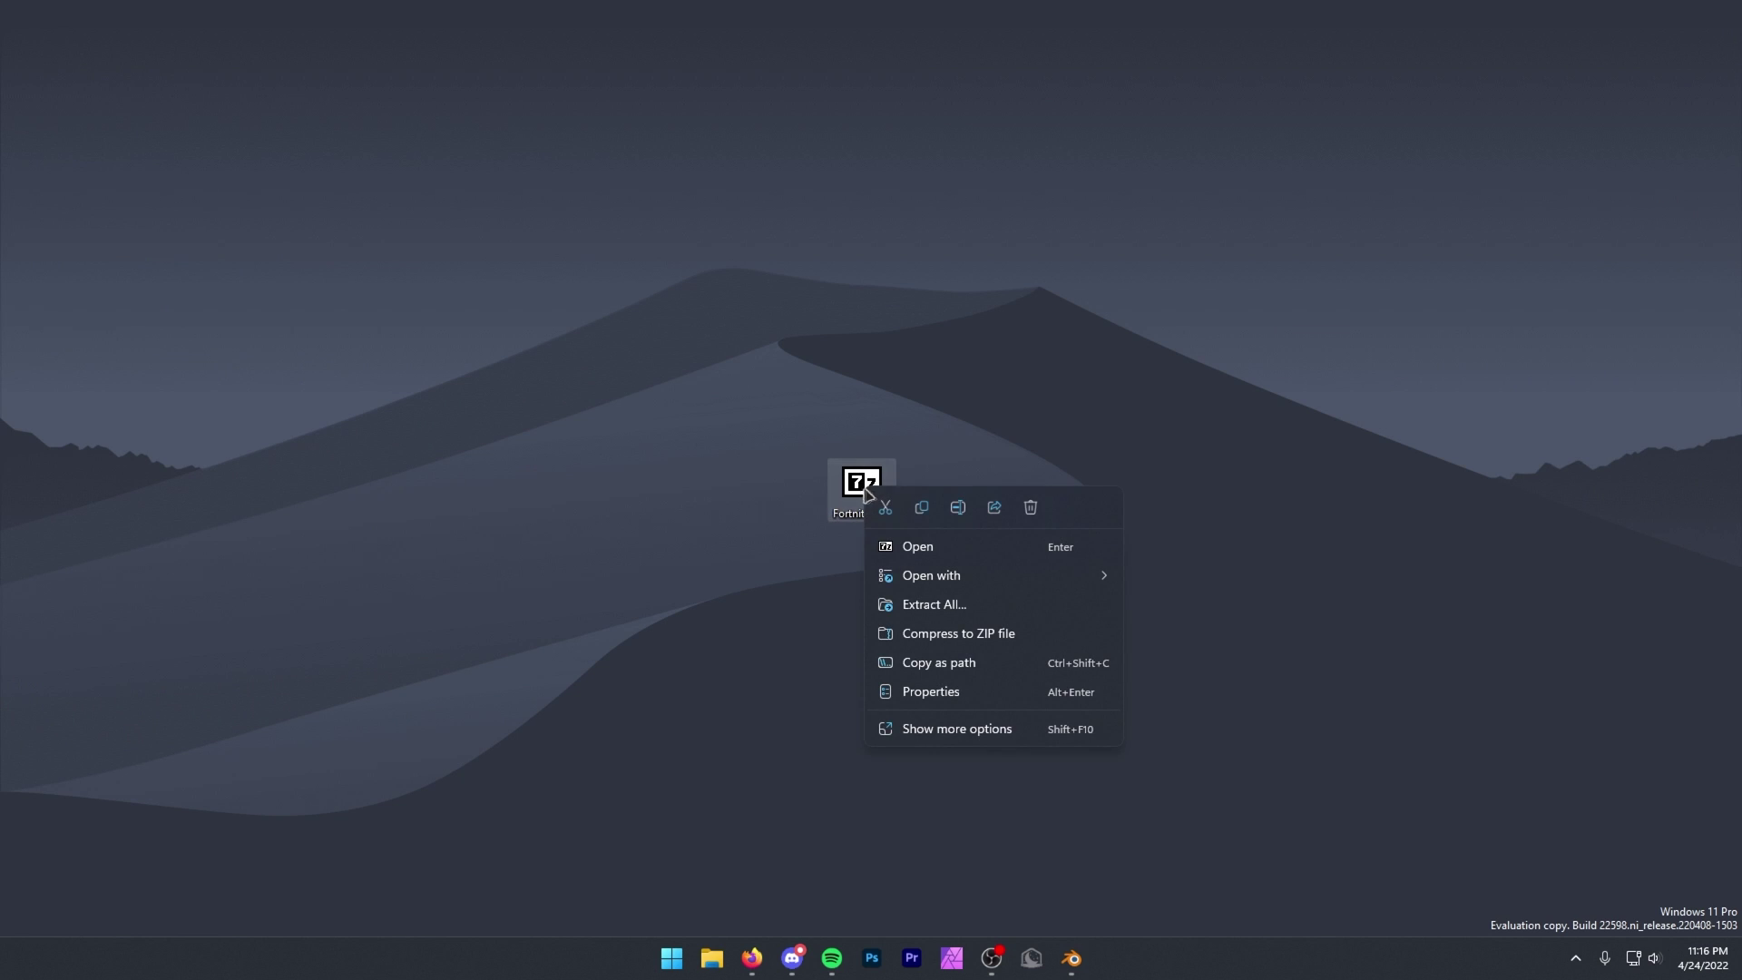
pyautogui.click(971, 604)
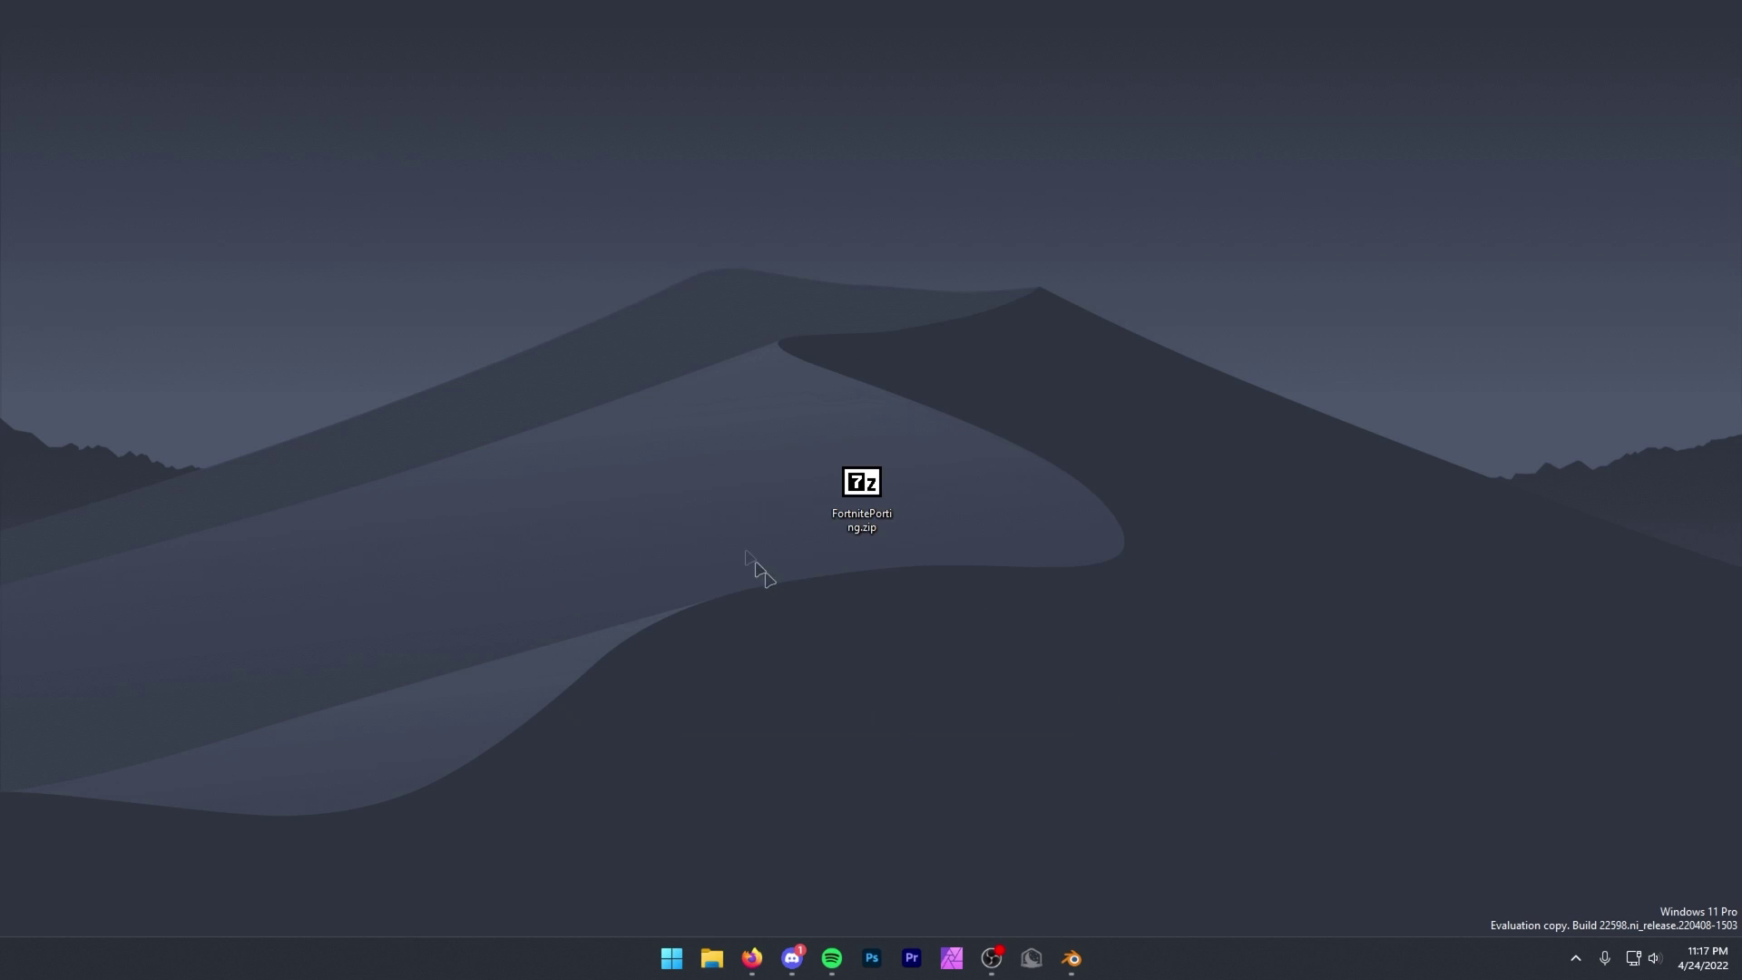
pyautogui.rightClick(883, 496)
pyautogui.click(1068, 517)
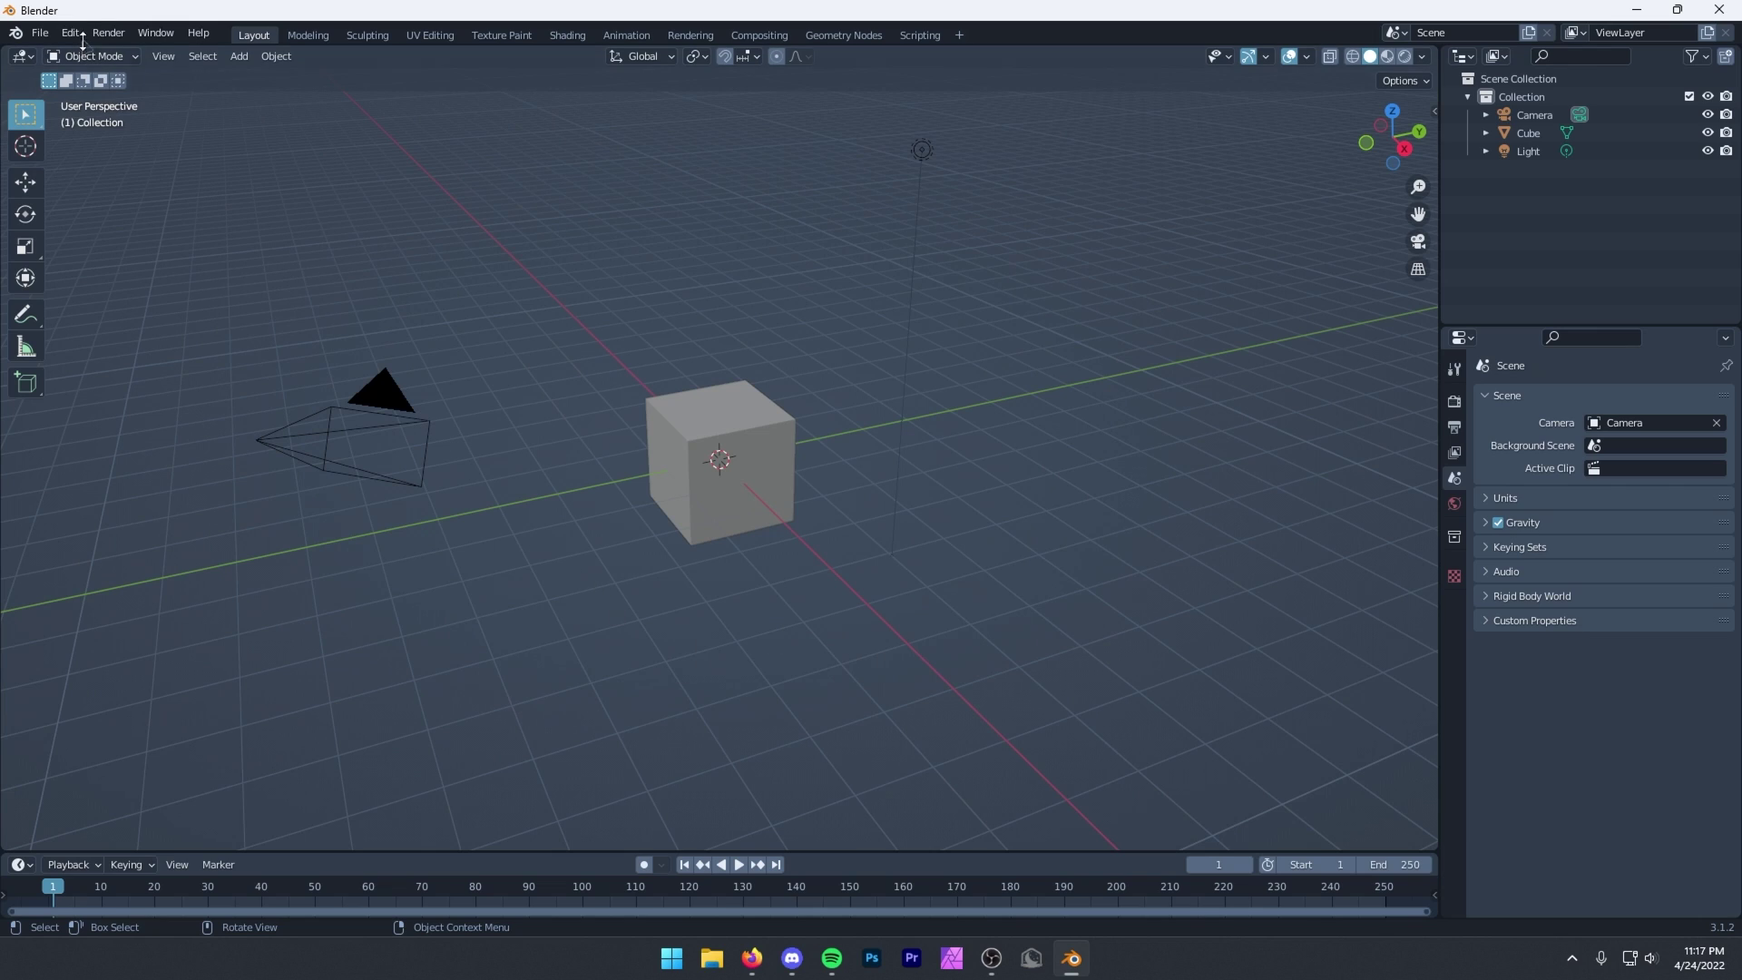
# Step: Open Blender Preferences and clear the add-on search filter
pyautogui.click(75, 33)
pyautogui.click(102, 286)
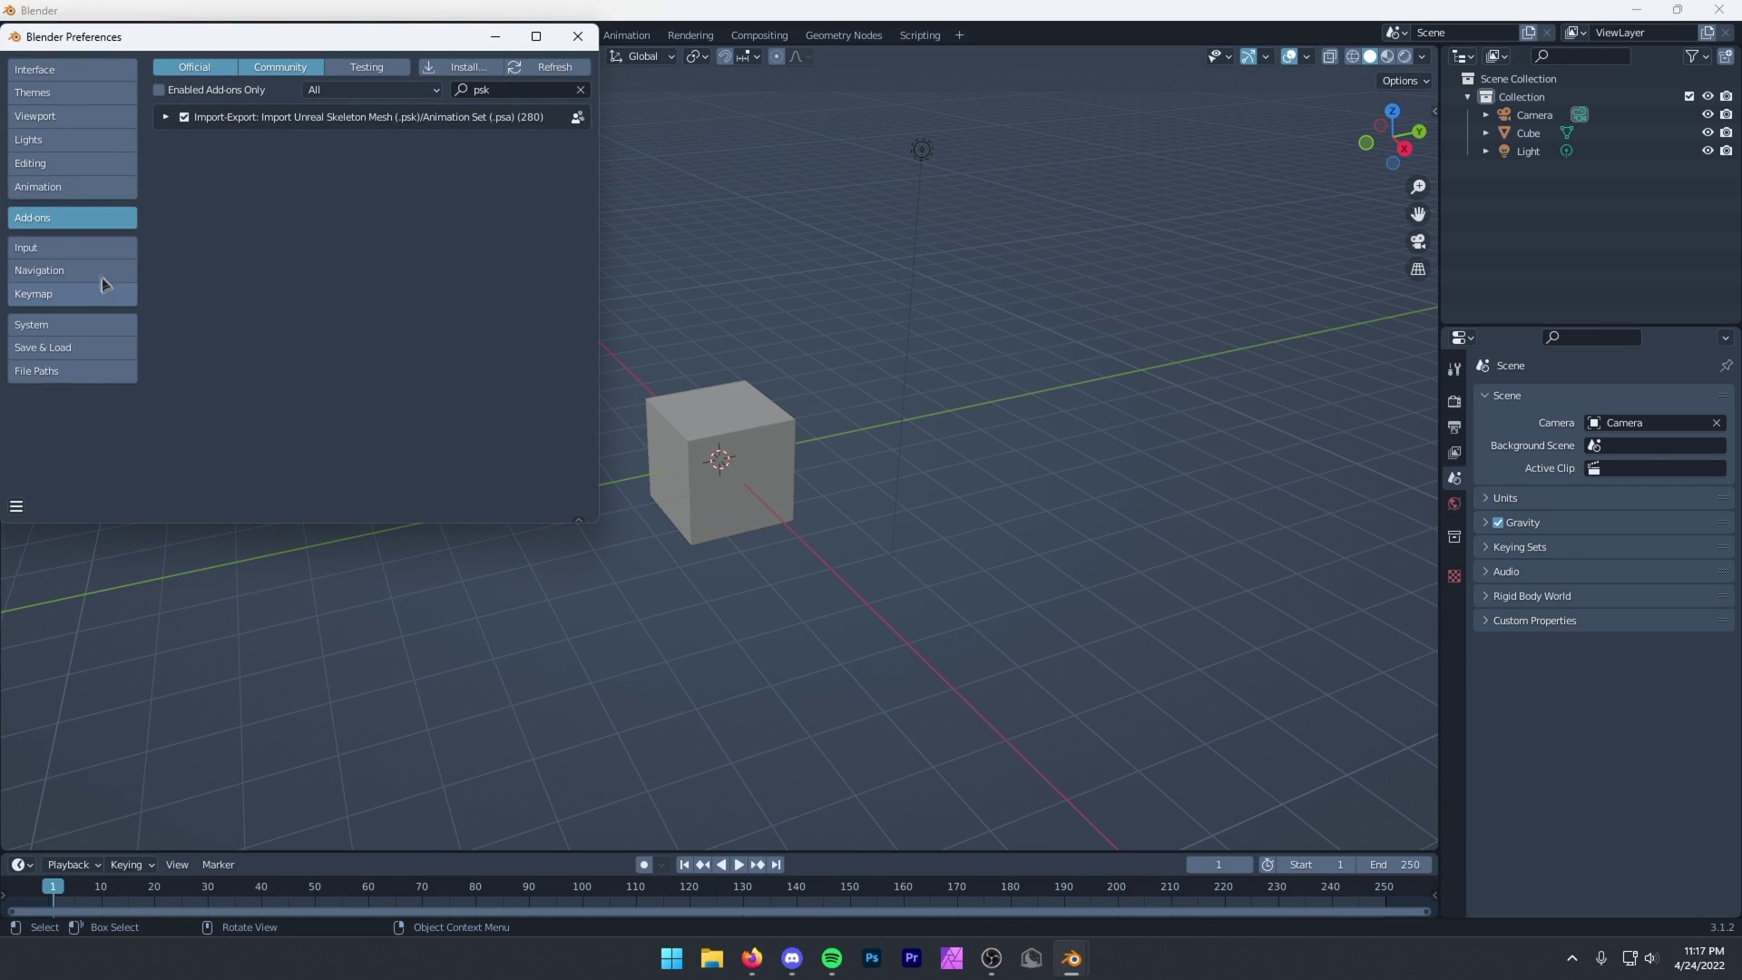
pyautogui.click(481, 90)
pyautogui.press('BackSpace')
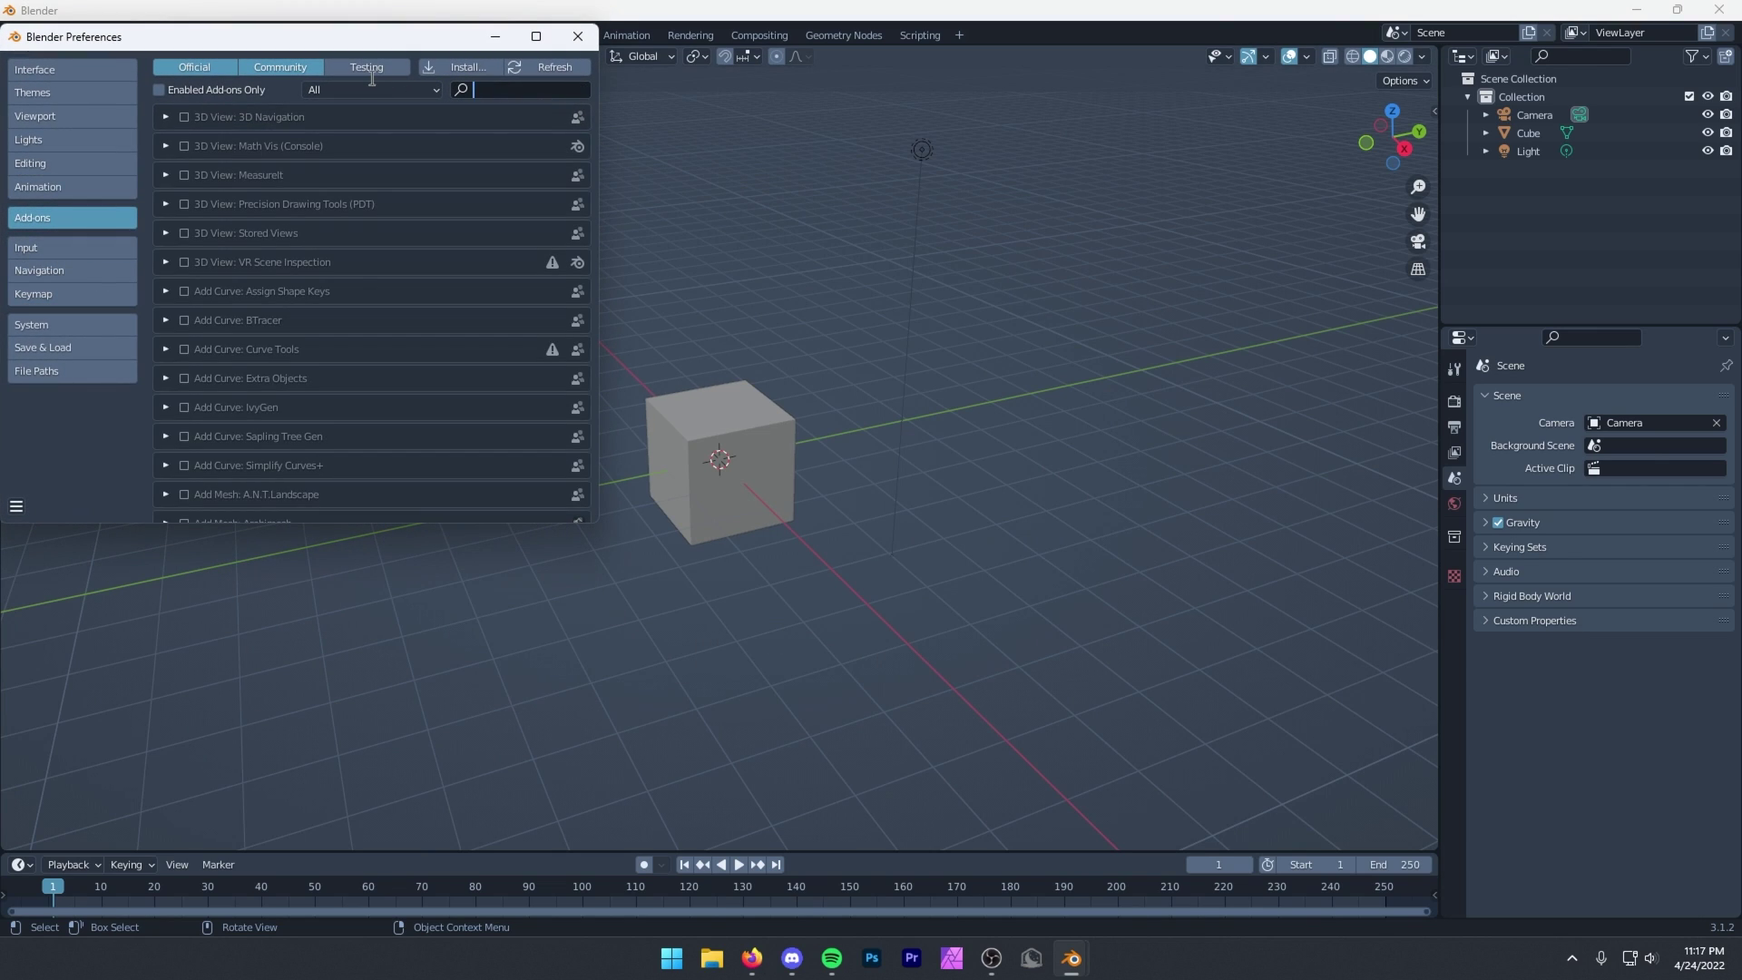
# Step: Install and enable FortnitePortingAddon.py from GFX > Porting > FortnitePorting, then close Preferences
pyautogui.click(461, 65)
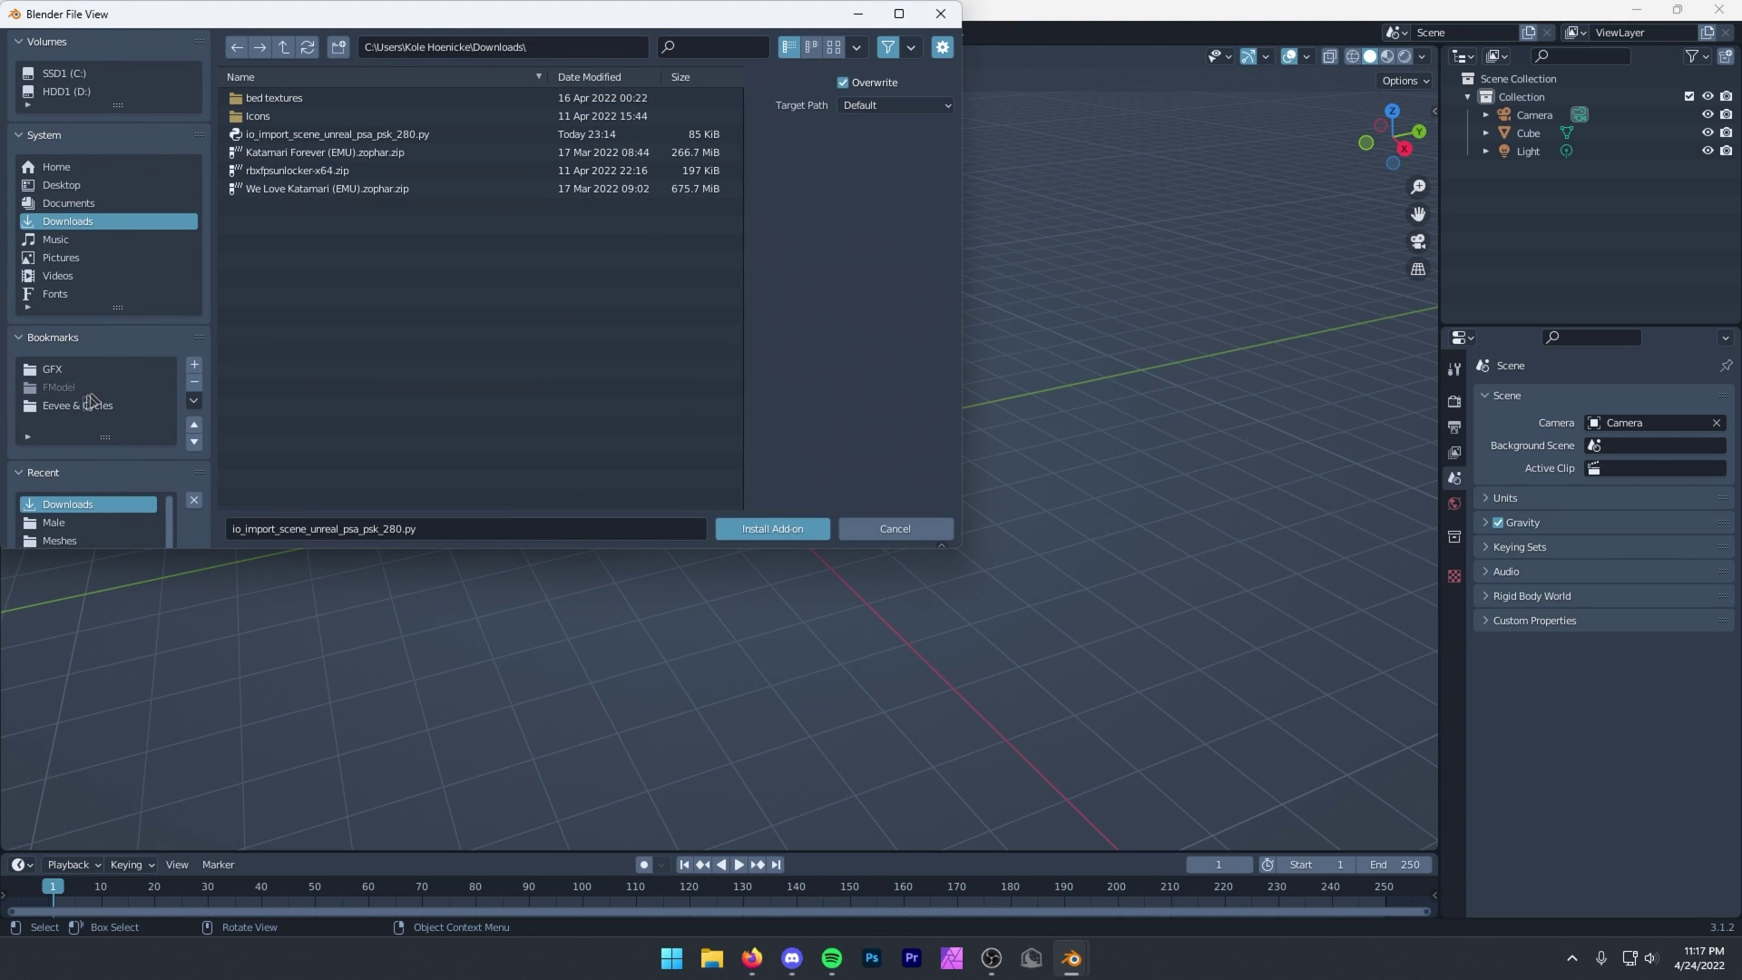
pyautogui.click(50, 379)
pyautogui.scroll(-3, 408, 313)
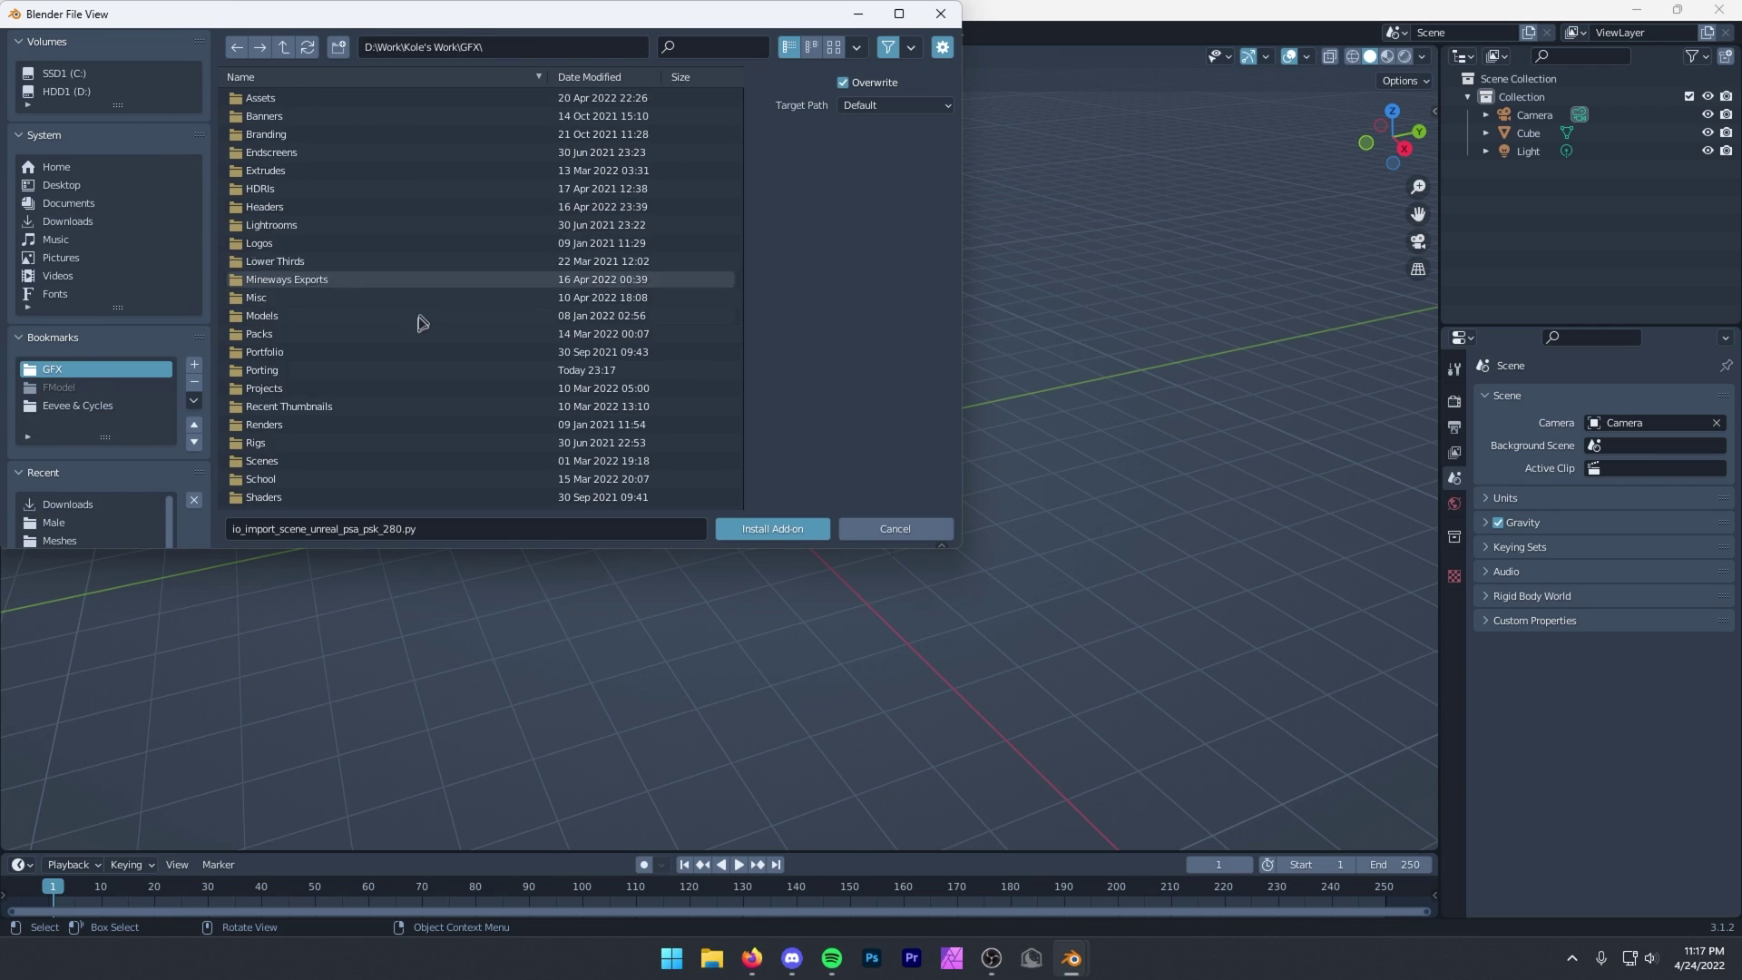
pyautogui.doubleClick(273, 297)
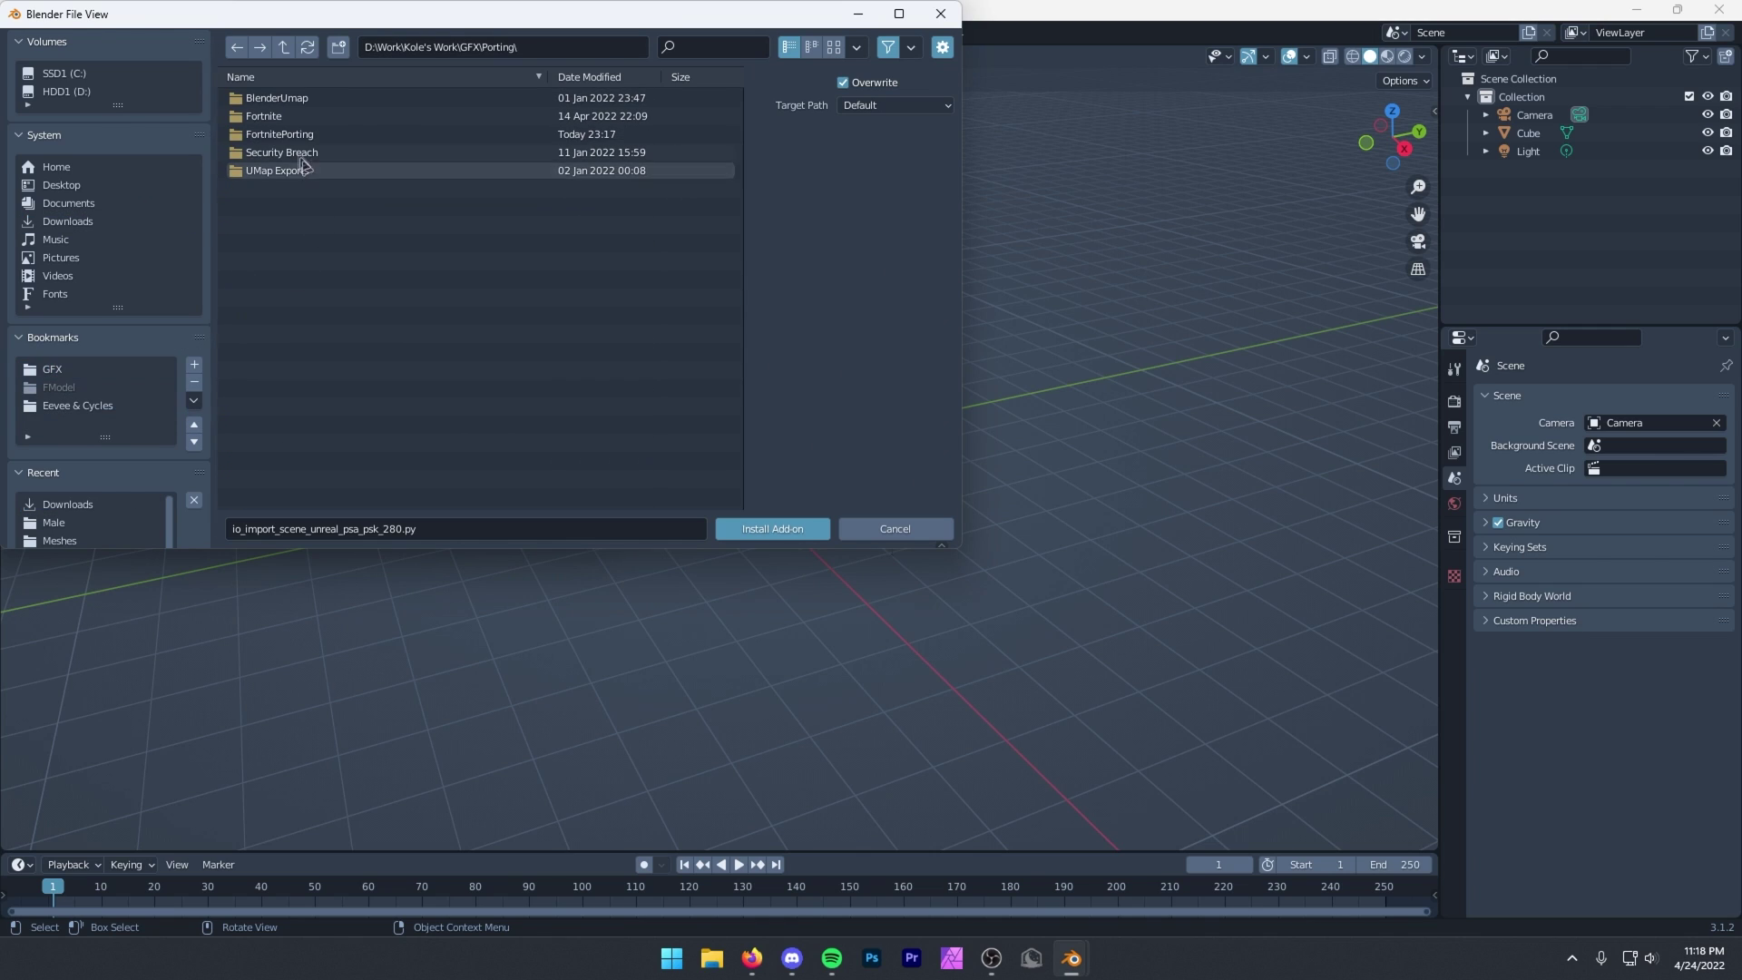
pyautogui.doubleClick(300, 137)
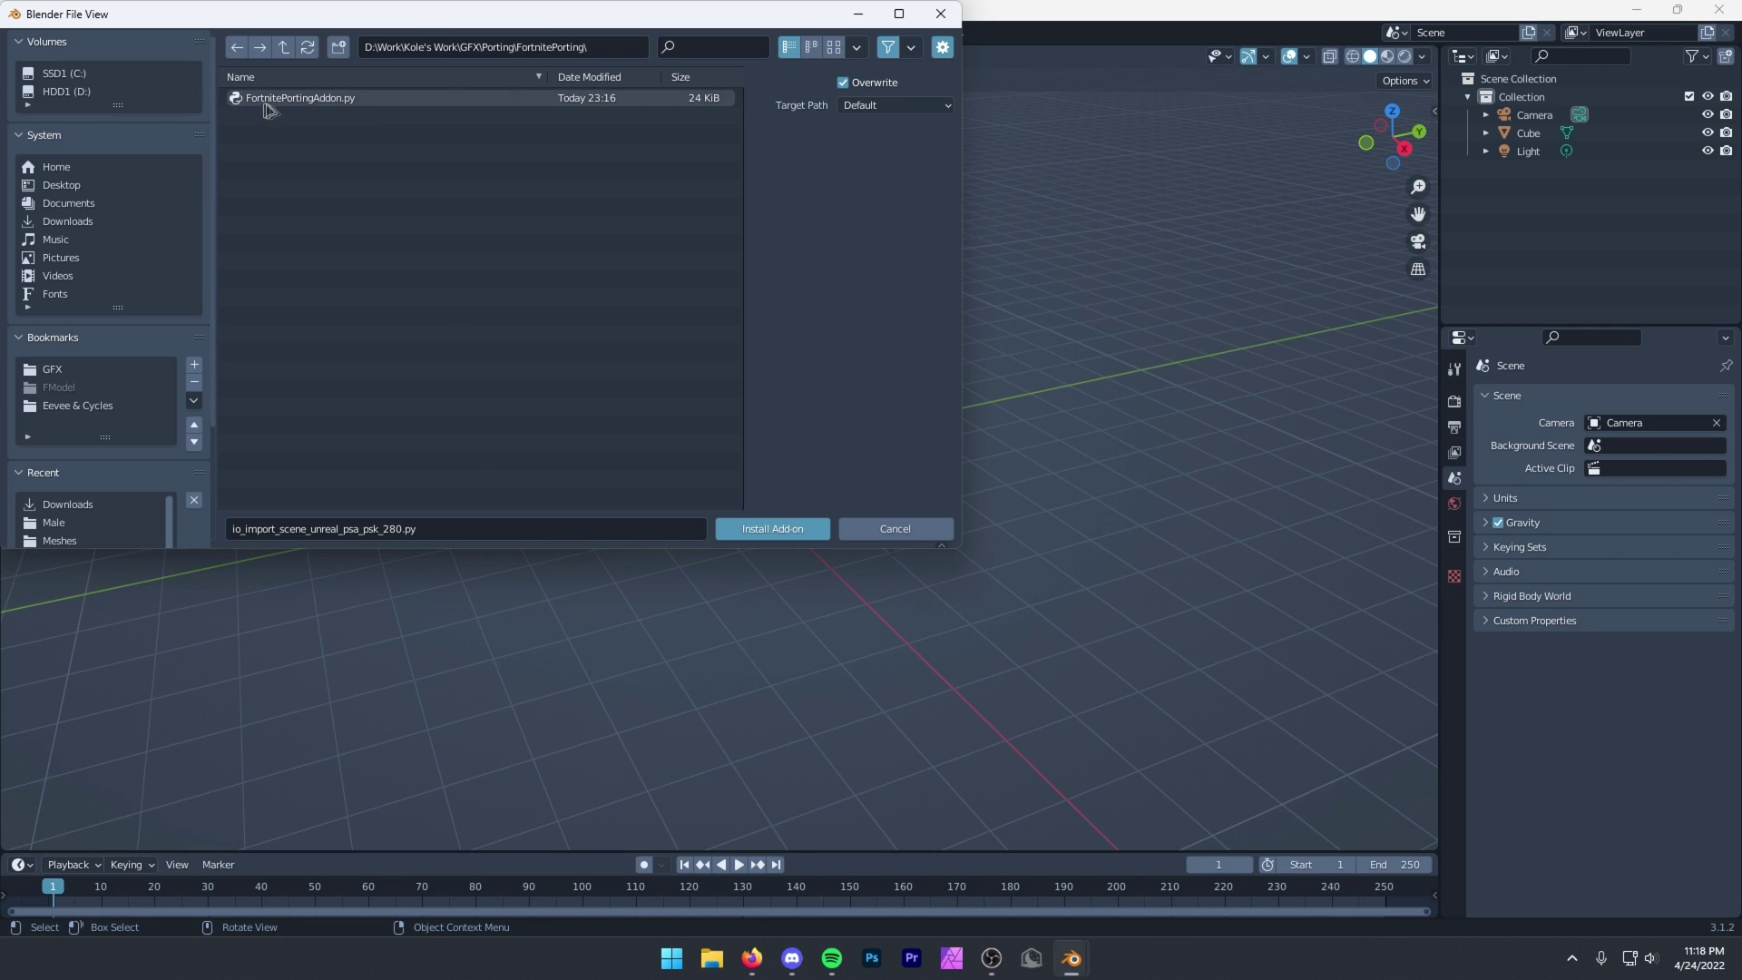
pyautogui.click(350, 100)
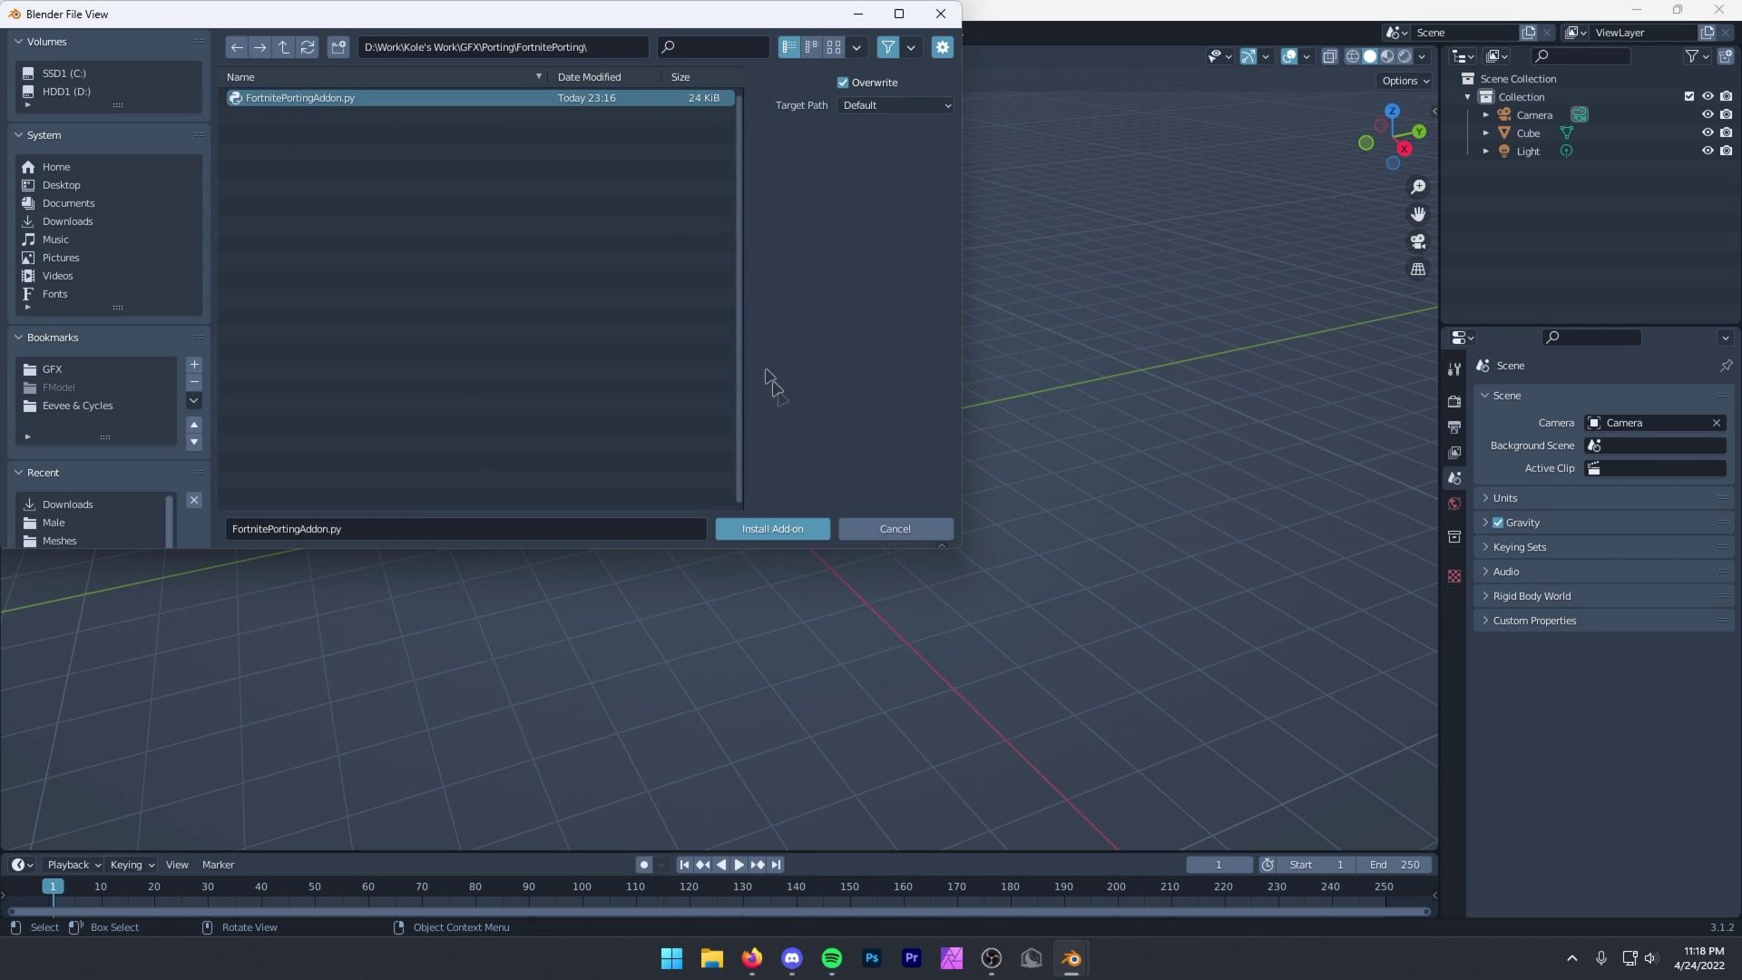
pyautogui.click(773, 532)
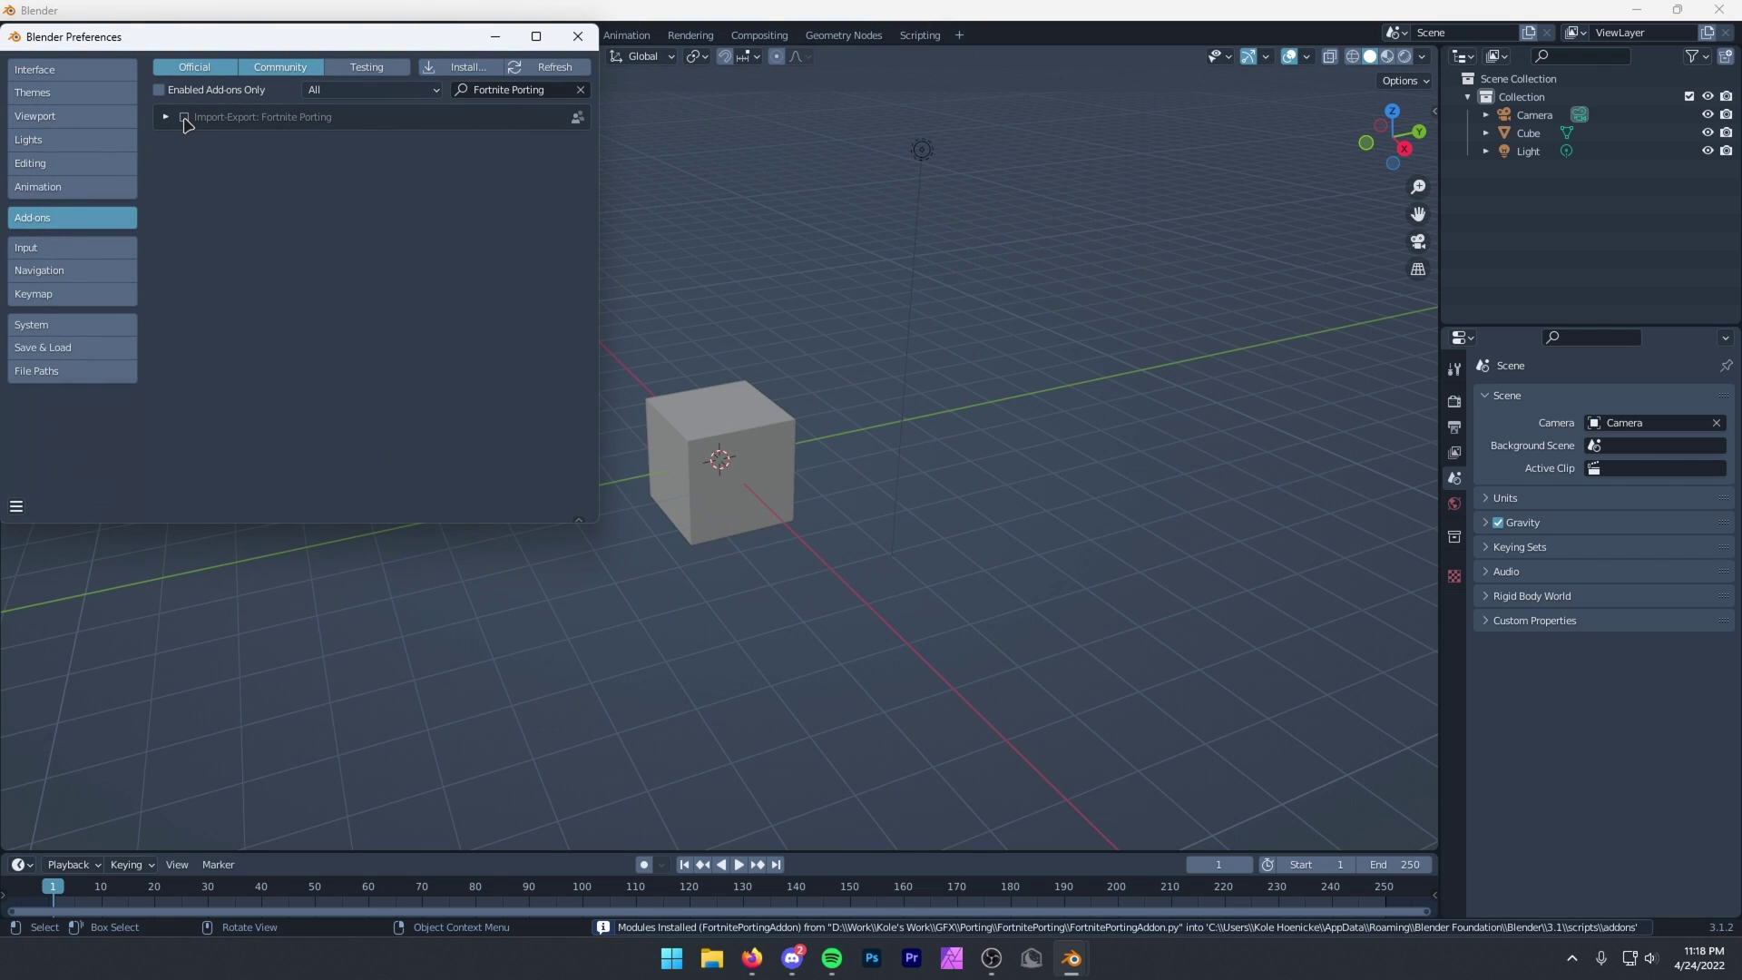
pyautogui.click(185, 118)
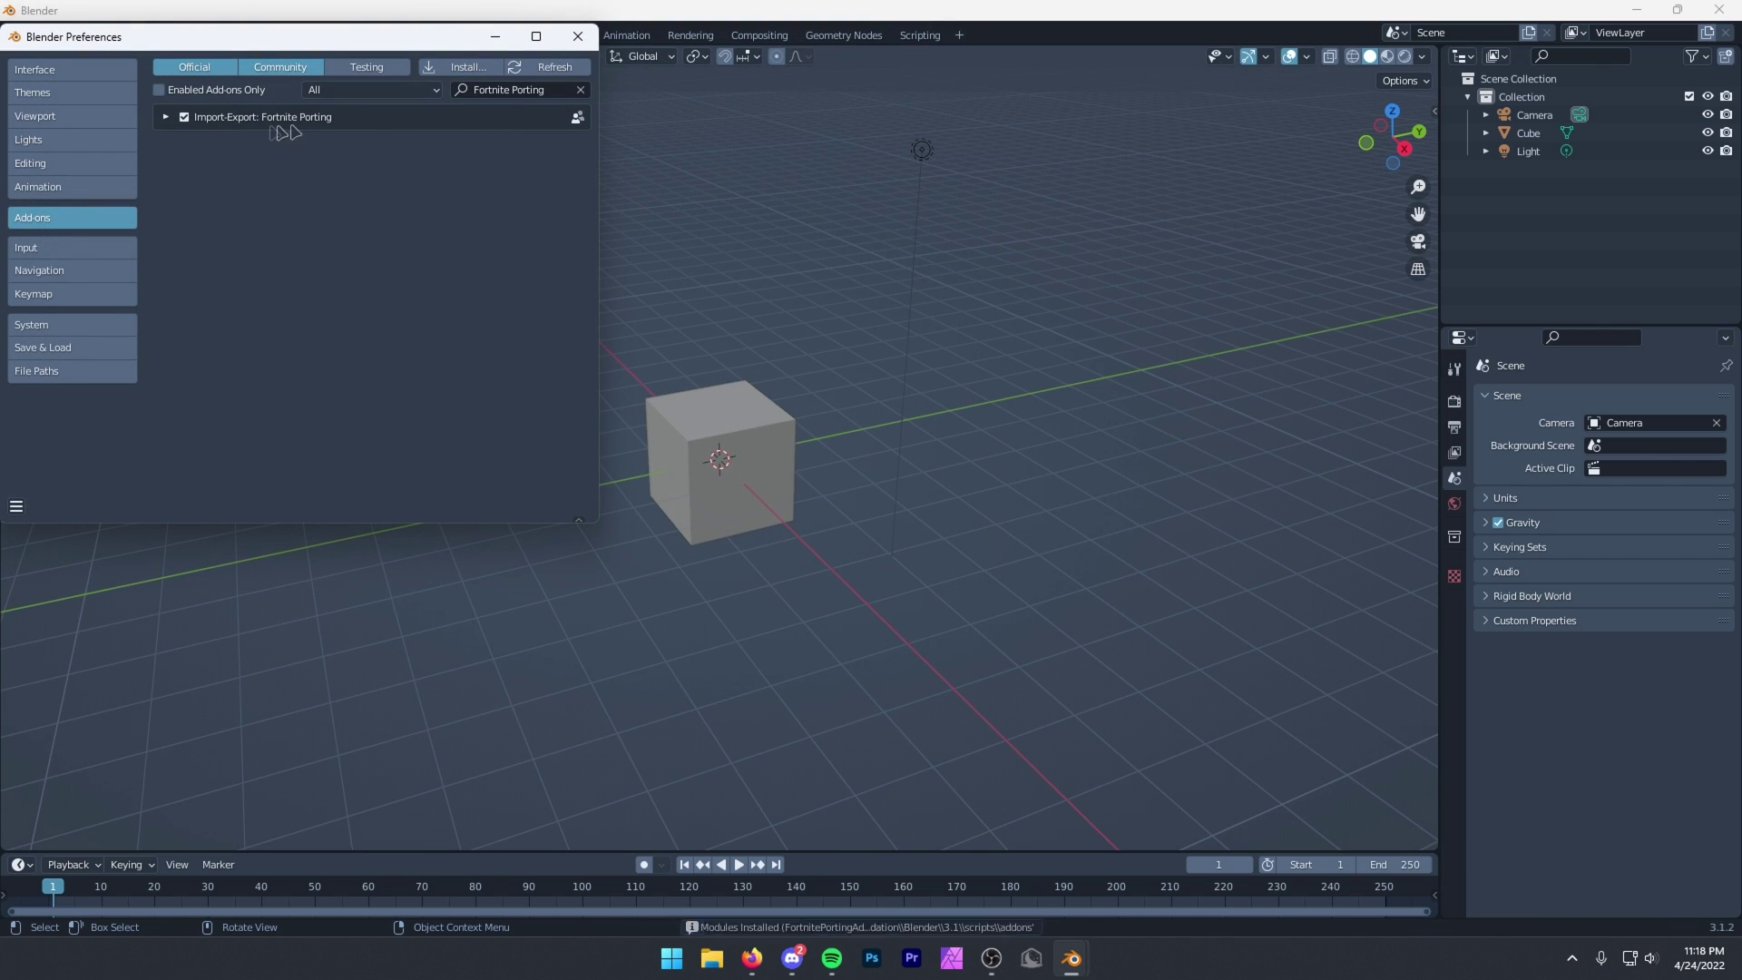
pyautogui.click(577, 37)
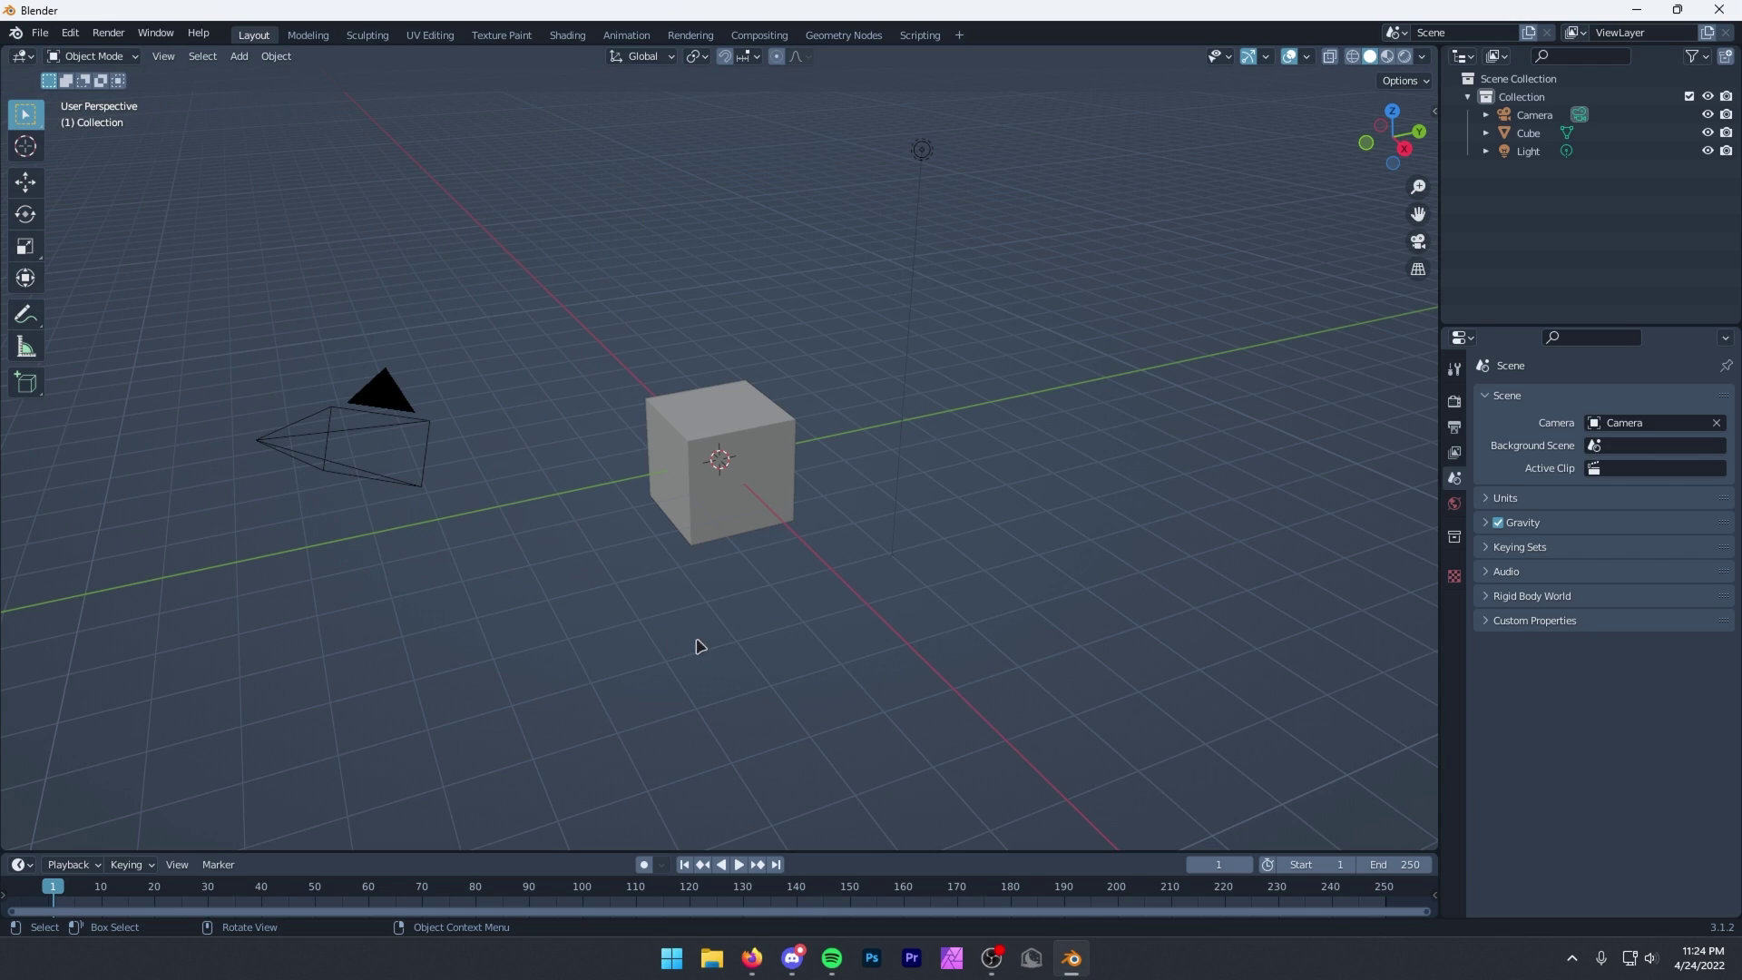
# Step: Show the sidebar with N, revealing the Fortnite Porting panel's invalid-config warning
pyautogui.press('n')
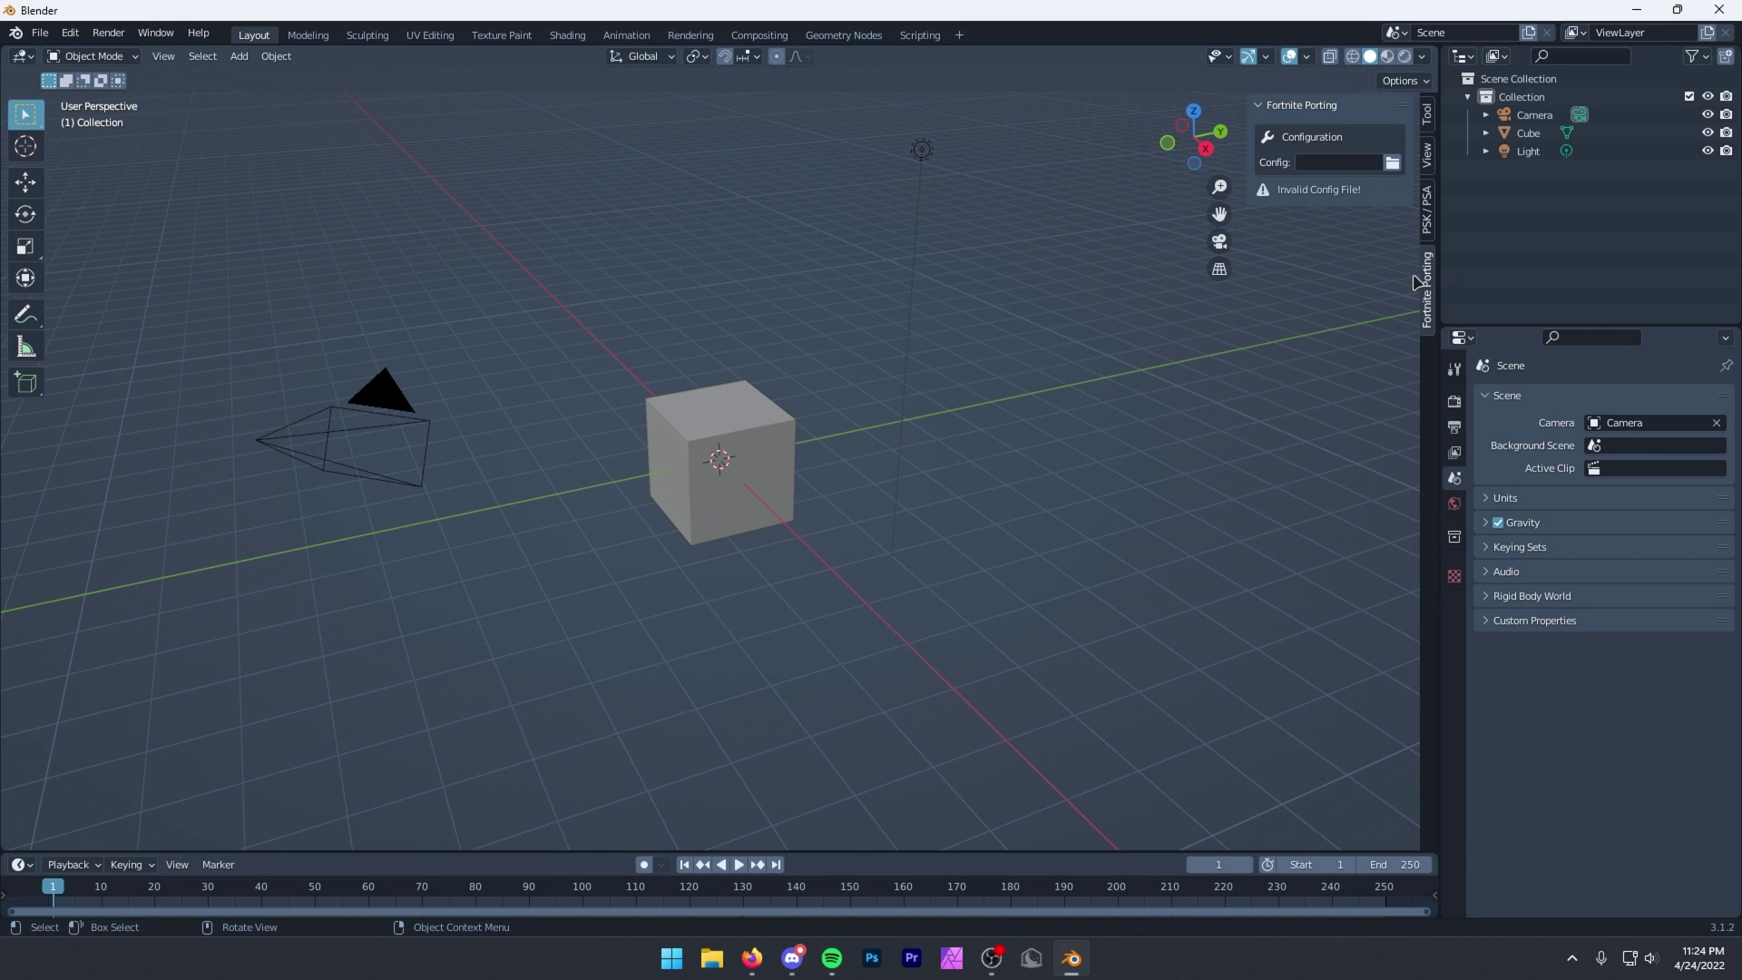
# Step: Copy the path of config.json from GFX > Porting > FortnitePorting in Explorer
pyautogui.click(711, 959)
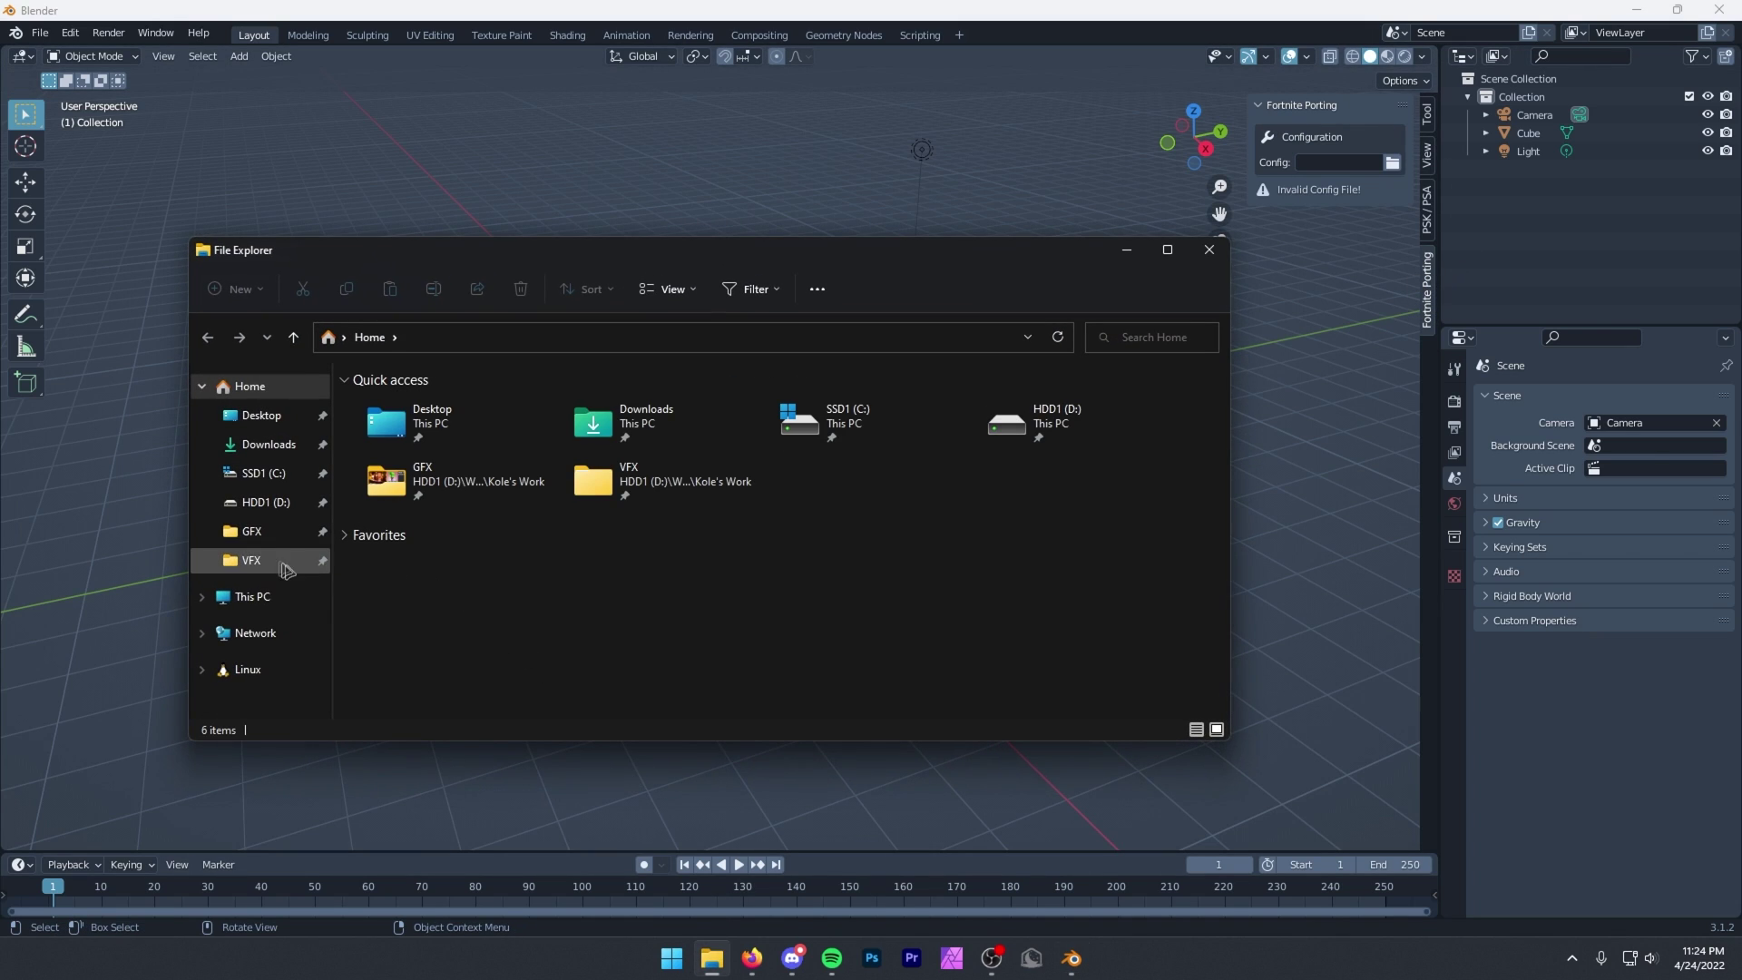
pyautogui.click(250, 531)
pyautogui.click(454, 550)
pyautogui.write('po')
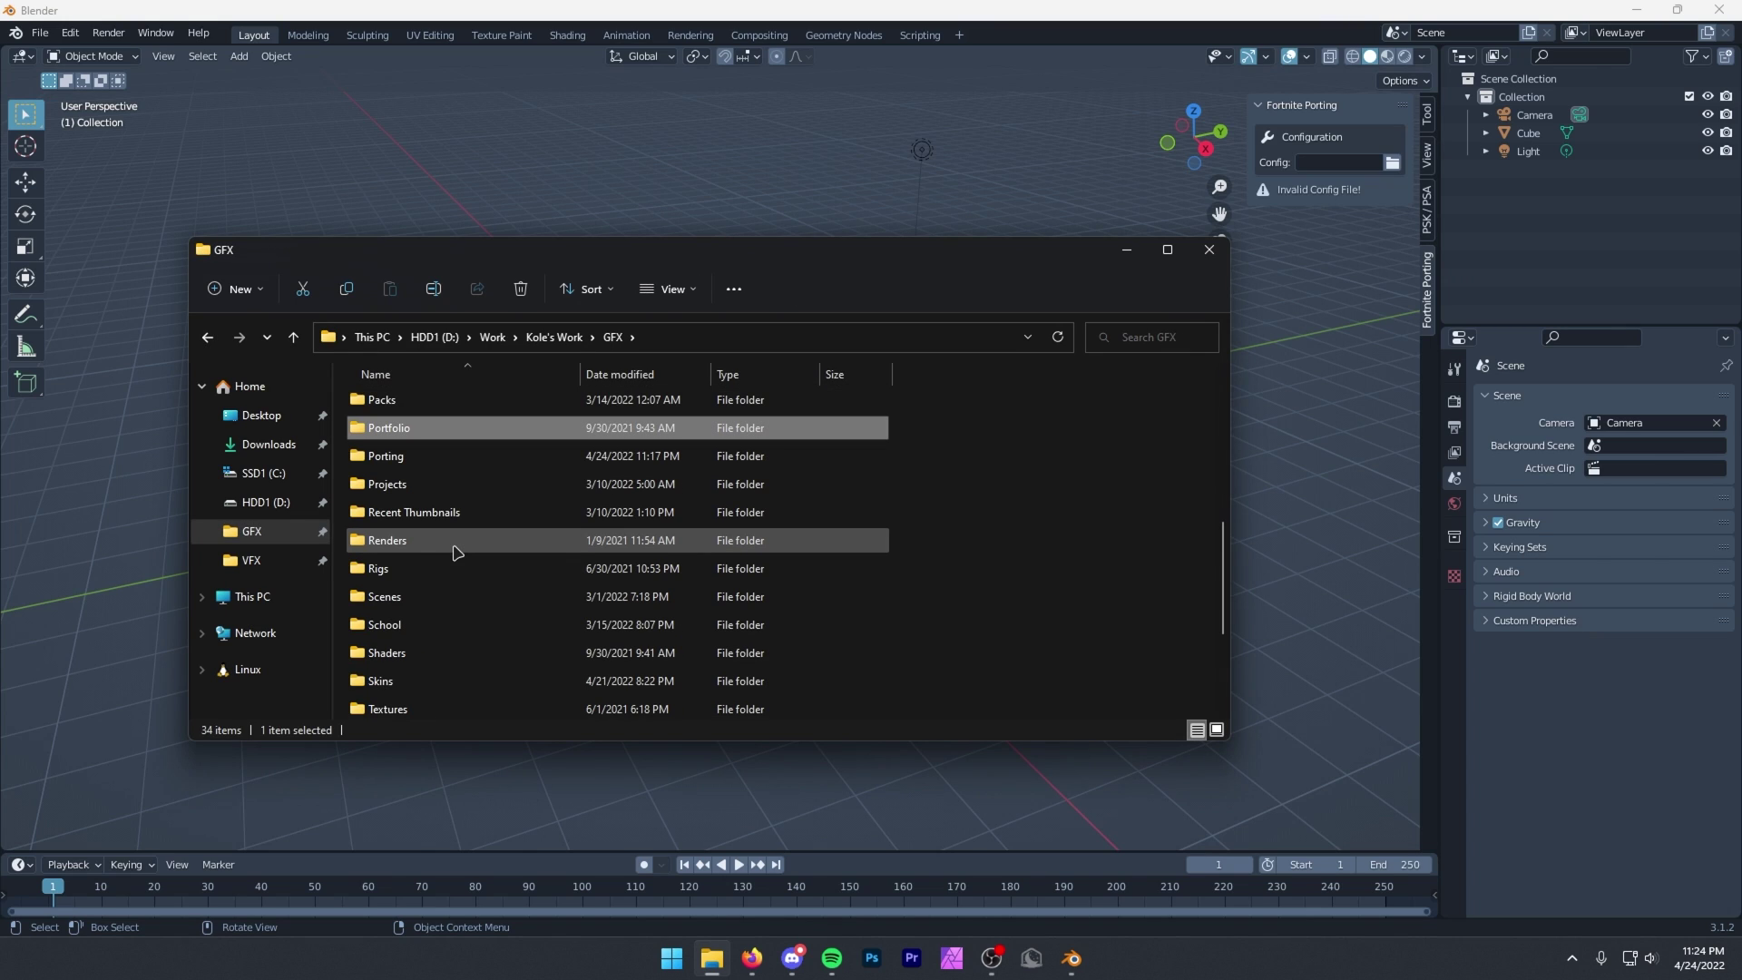
pyautogui.click(475, 464)
pyautogui.doubleClick(475, 464)
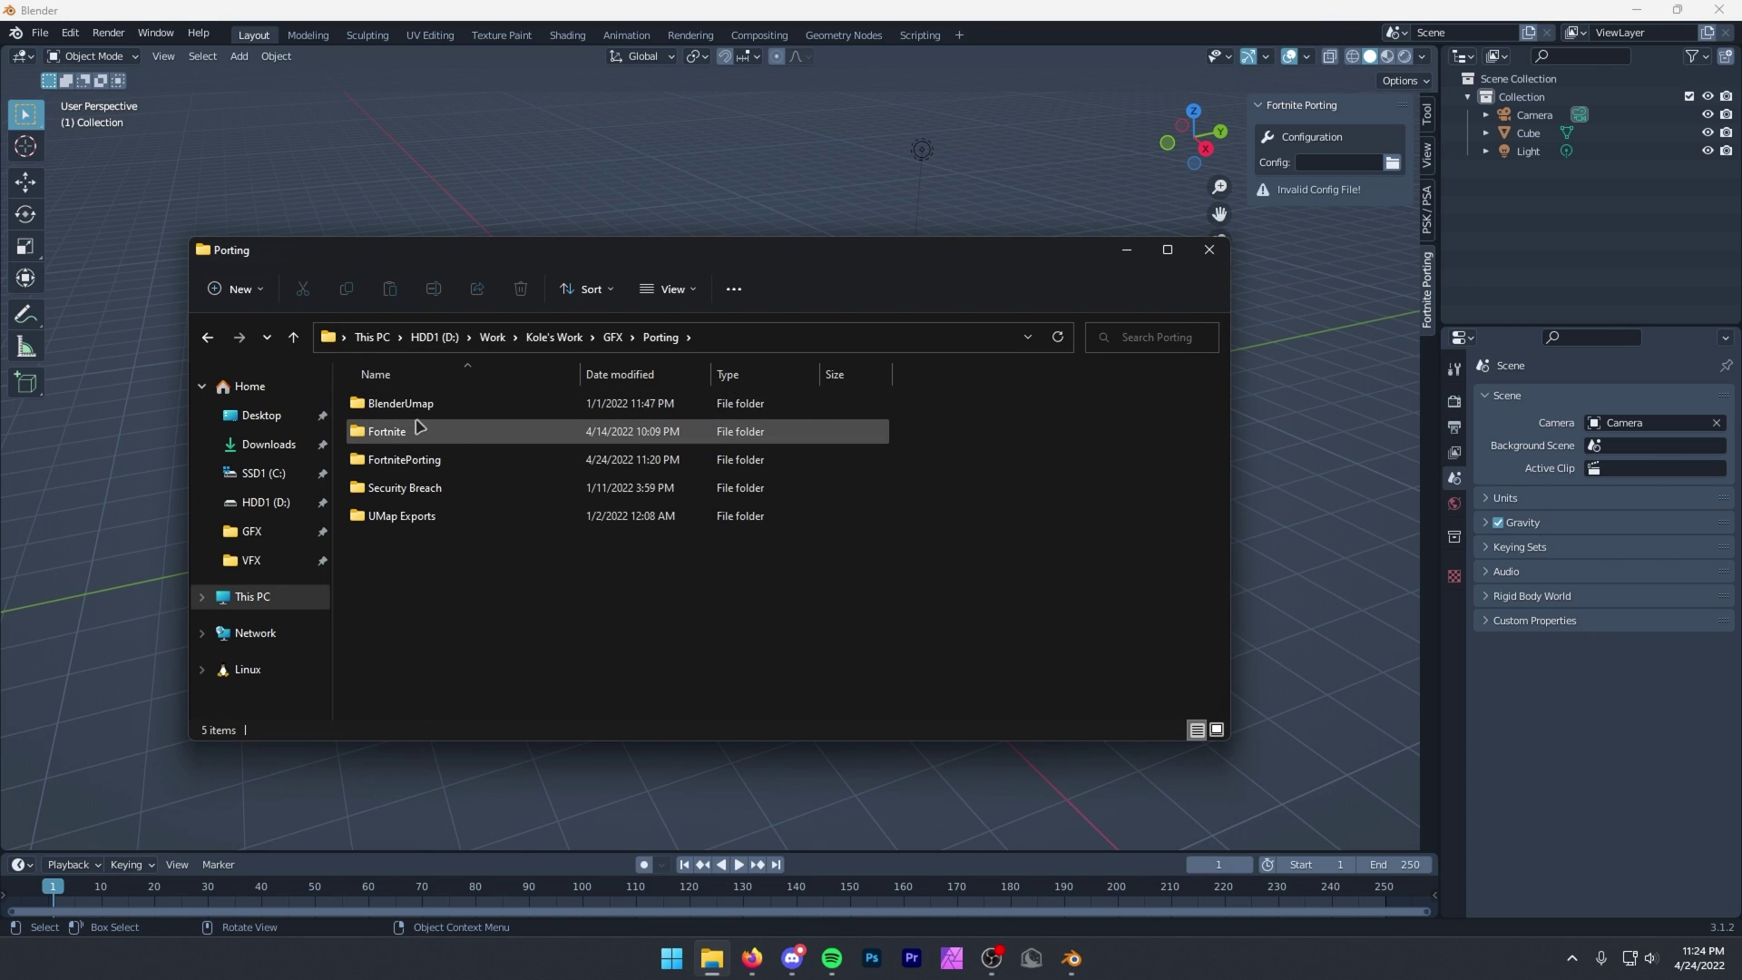
pyautogui.doubleClick(410, 460)
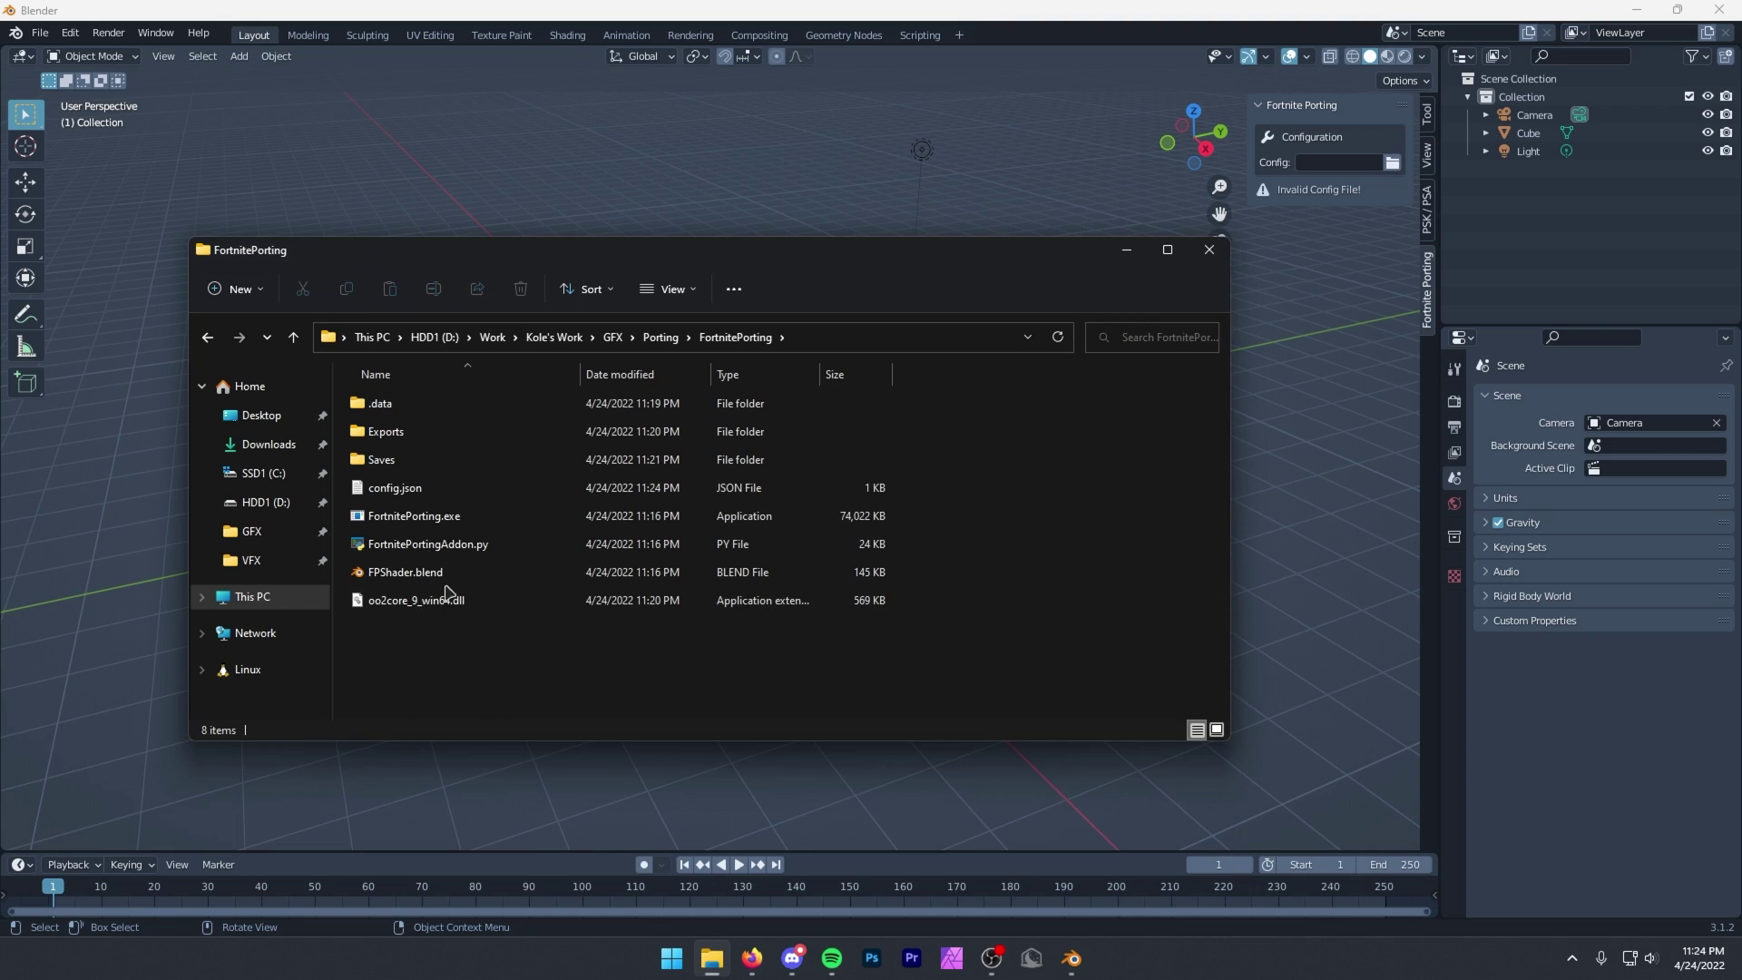
pyautogui.click(411, 498)
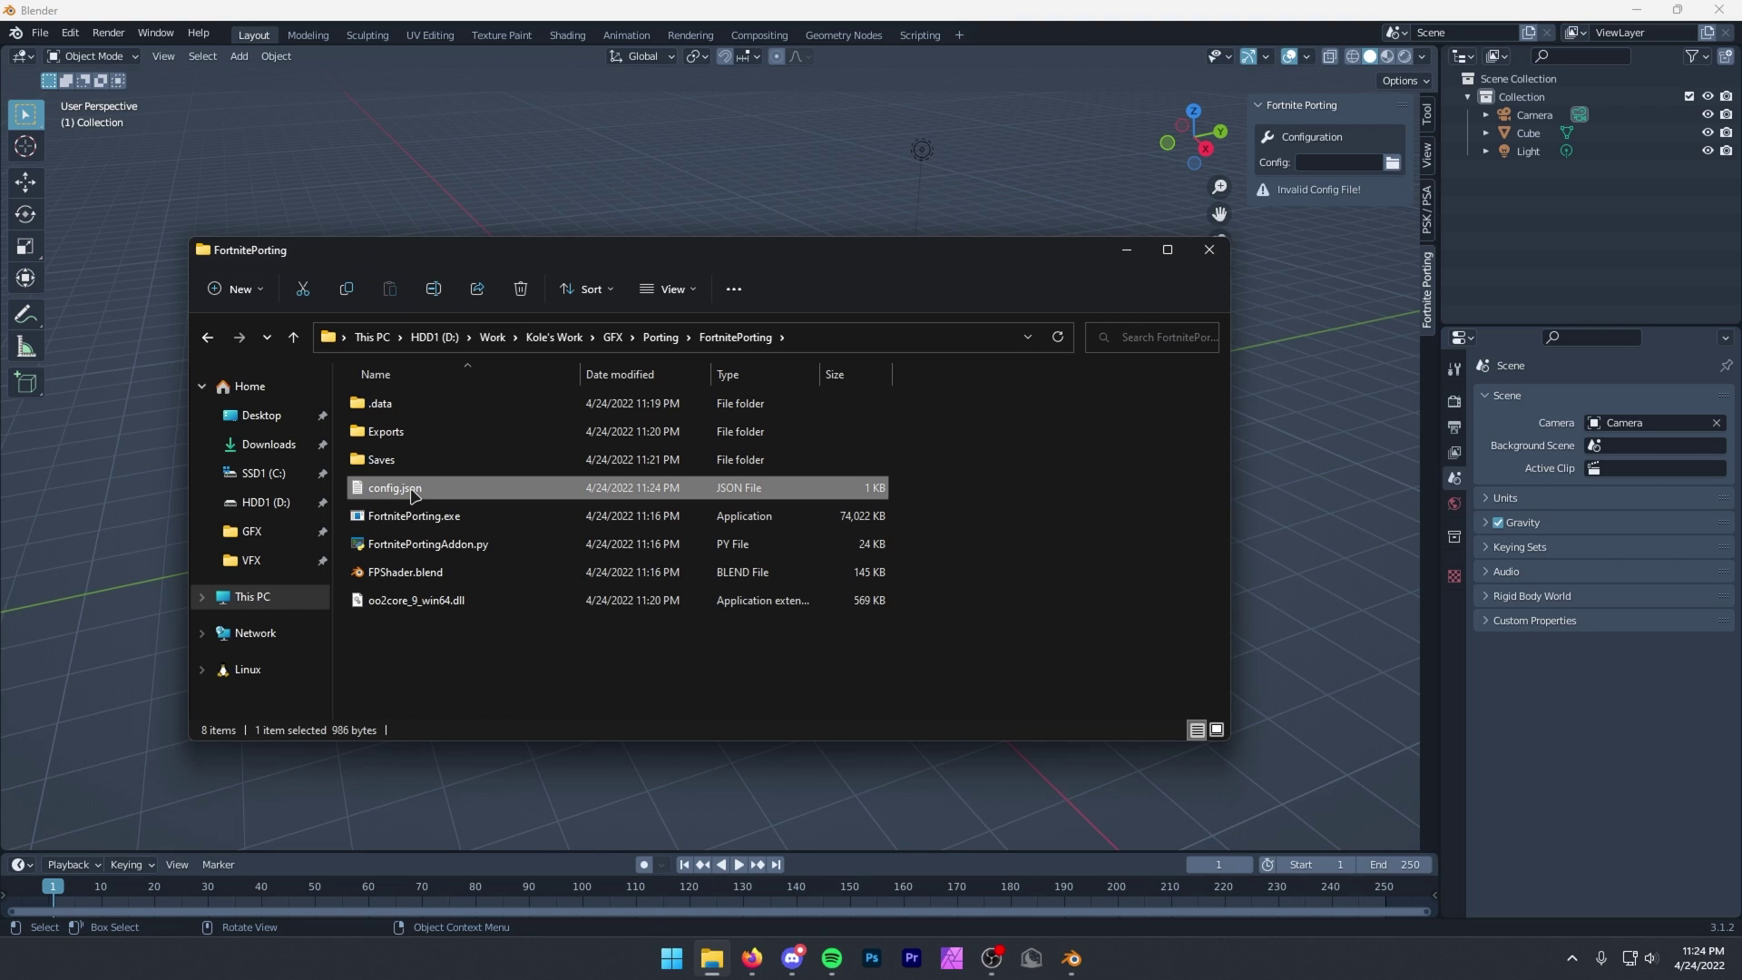
pyautogui.rightClick(412, 493)
pyautogui.click(496, 641)
# Step: Paste the config.json path into the Config field and strip its quotation marks
pyautogui.click(1346, 162)
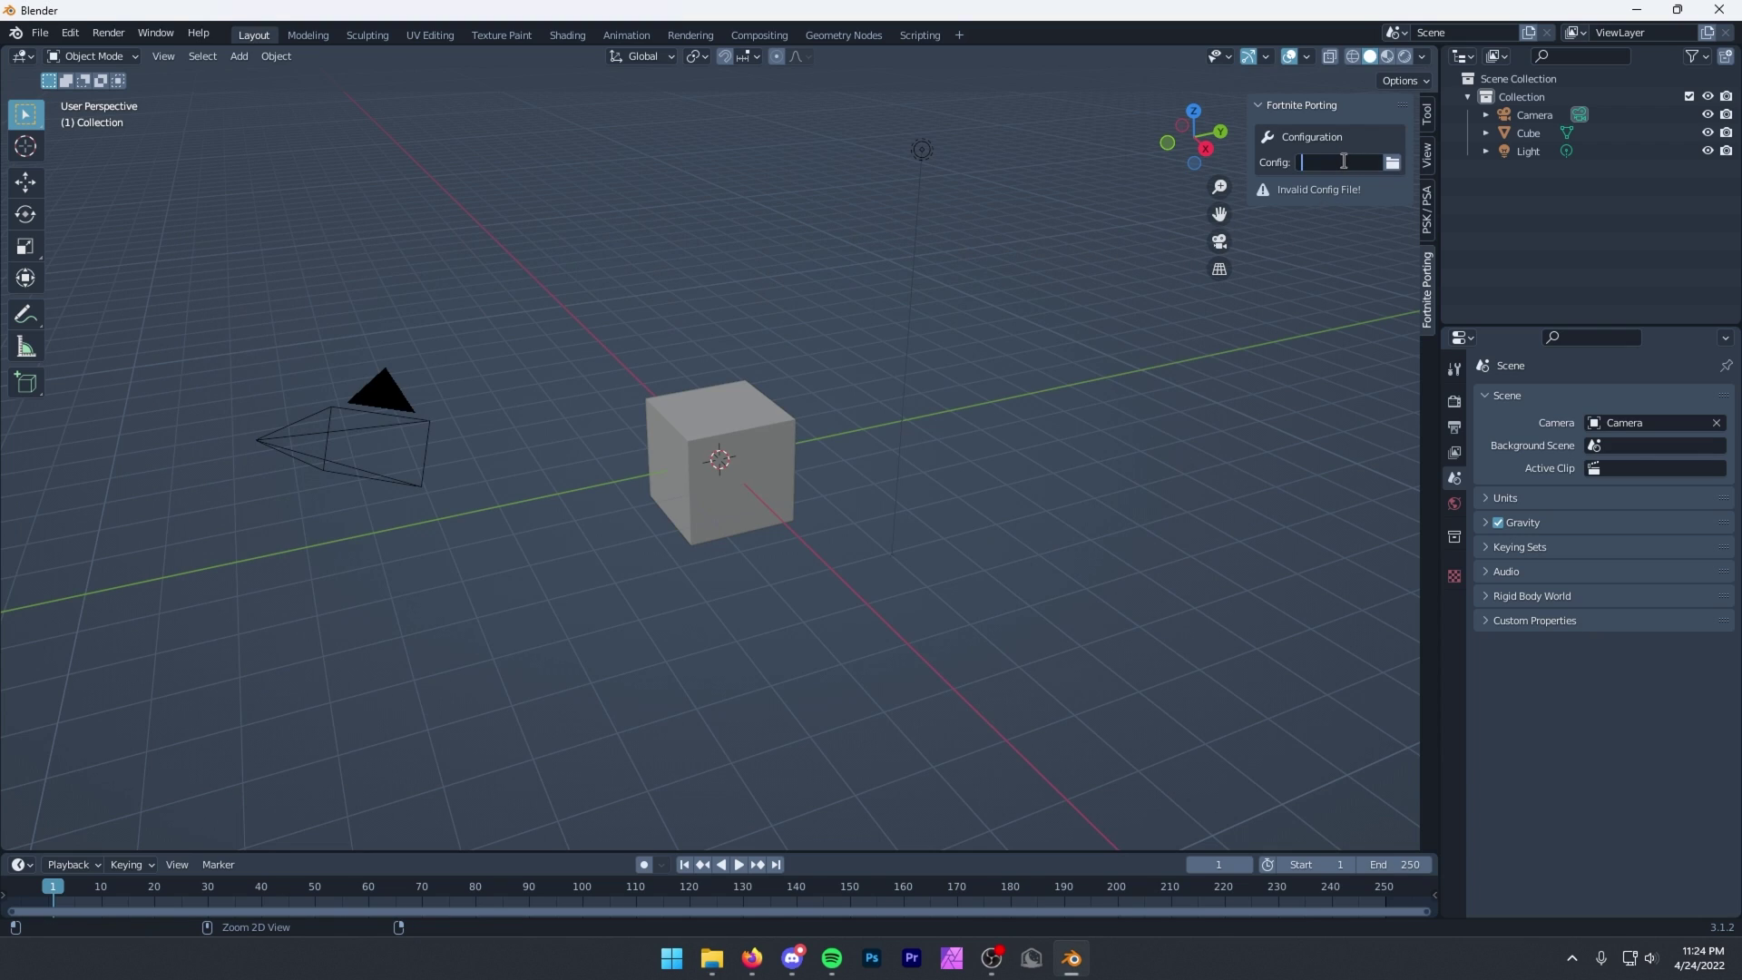
pyautogui.hotkey('ctrl', 'v')
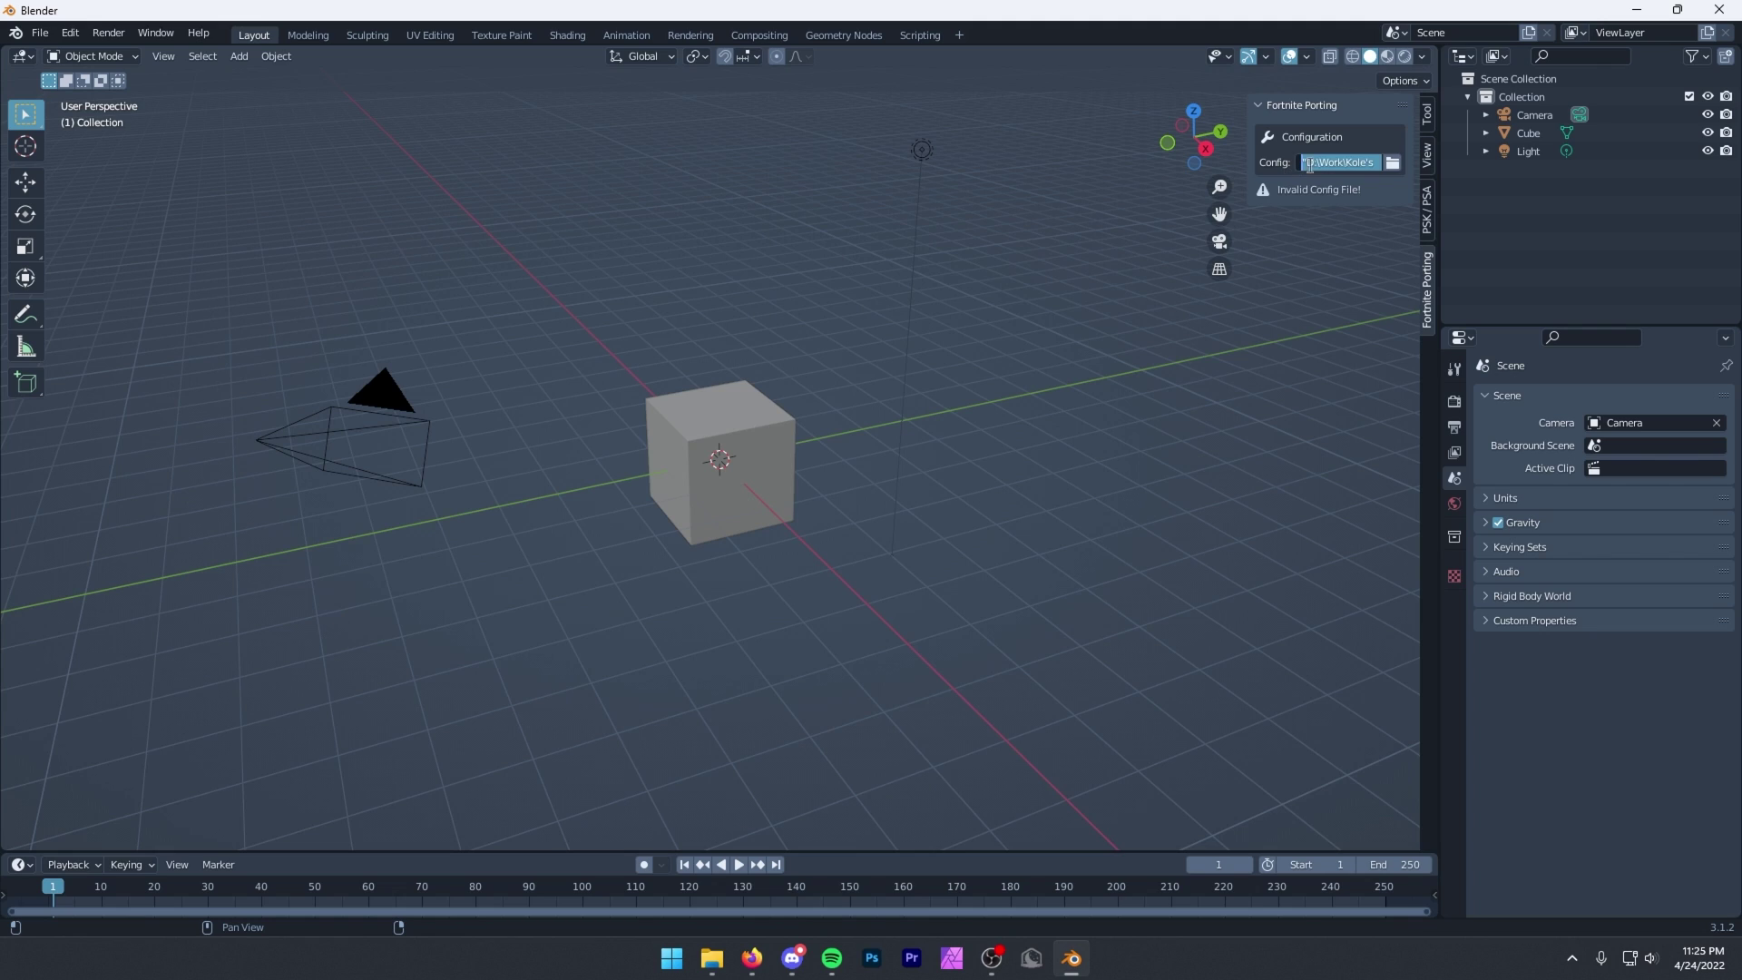
pyautogui.press('Home')
pyautogui.press('Delete')
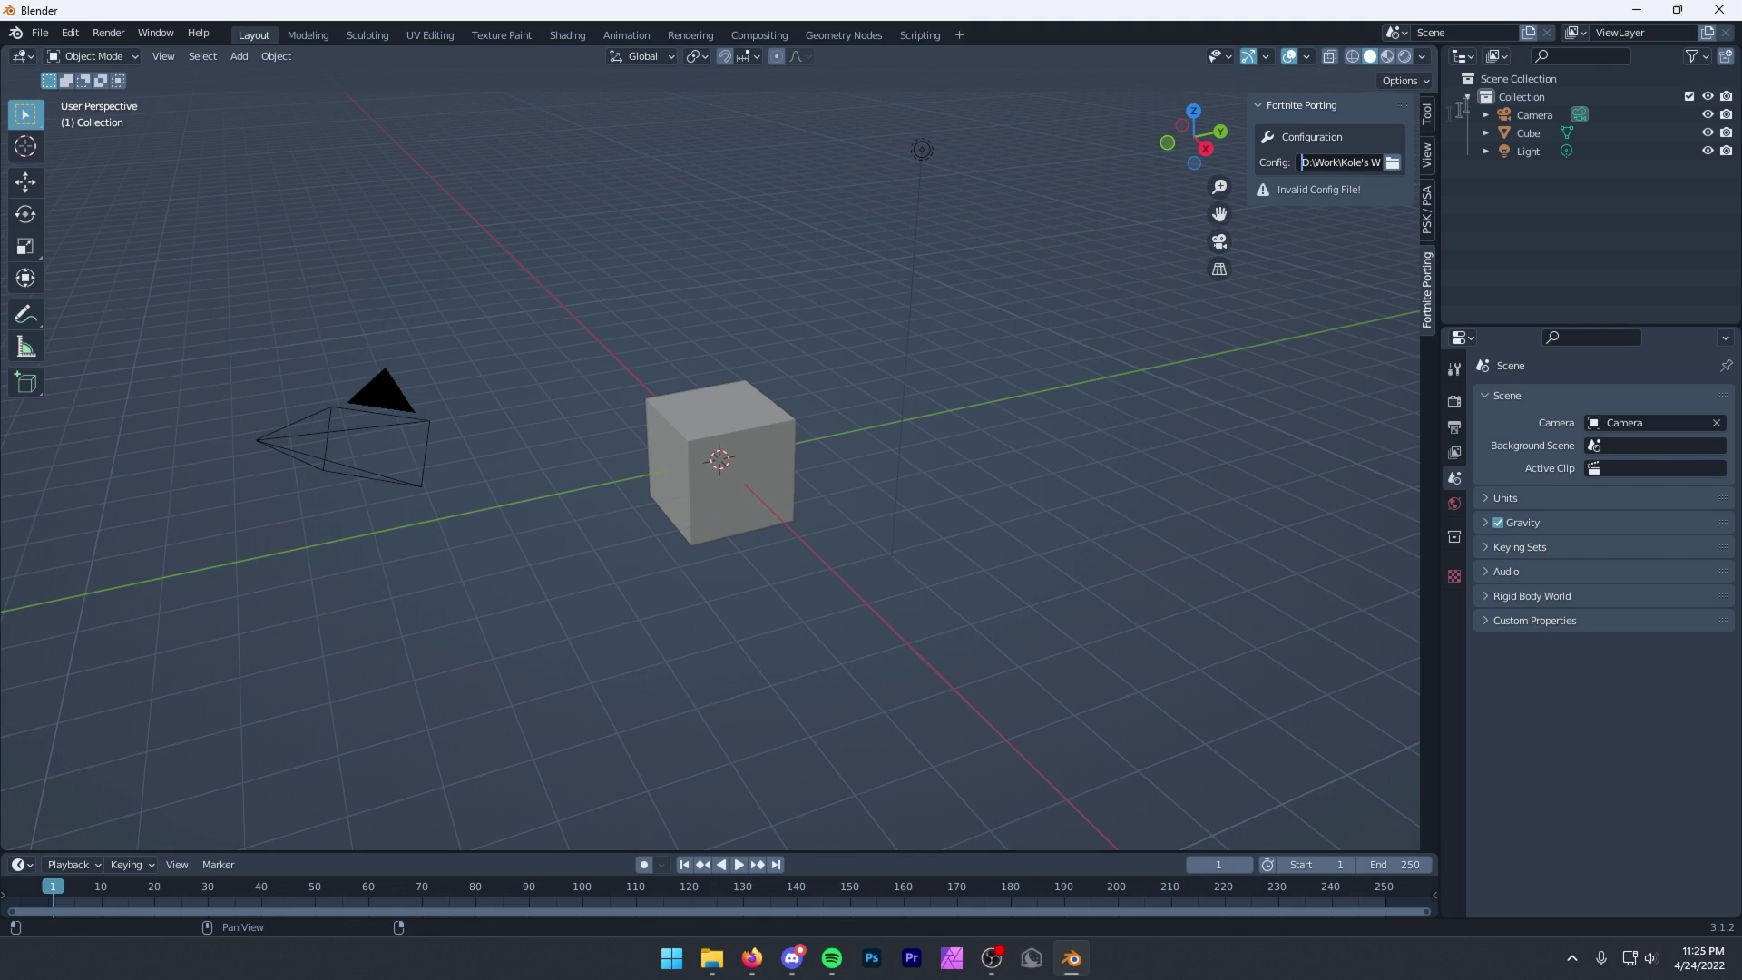
# Step: Confirm the config path and browse Explorer to C:\Program Files\Epic Games\Fortnite
pyautogui.press('Return')
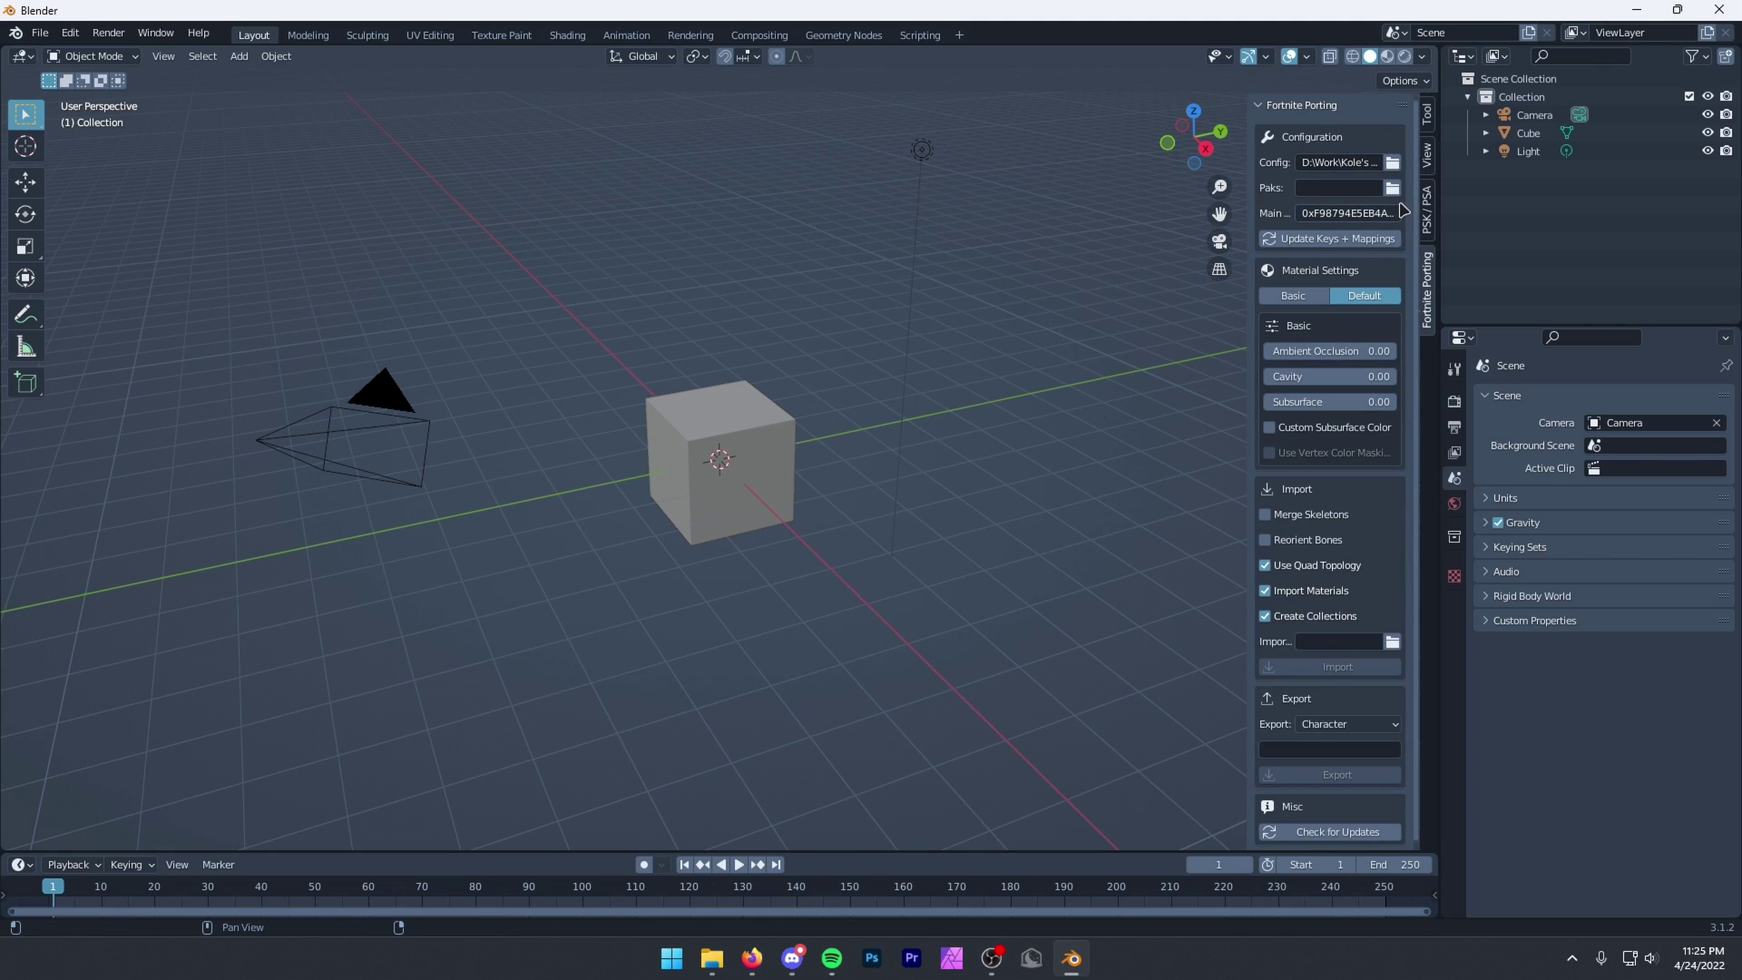
pyautogui.click(710, 957)
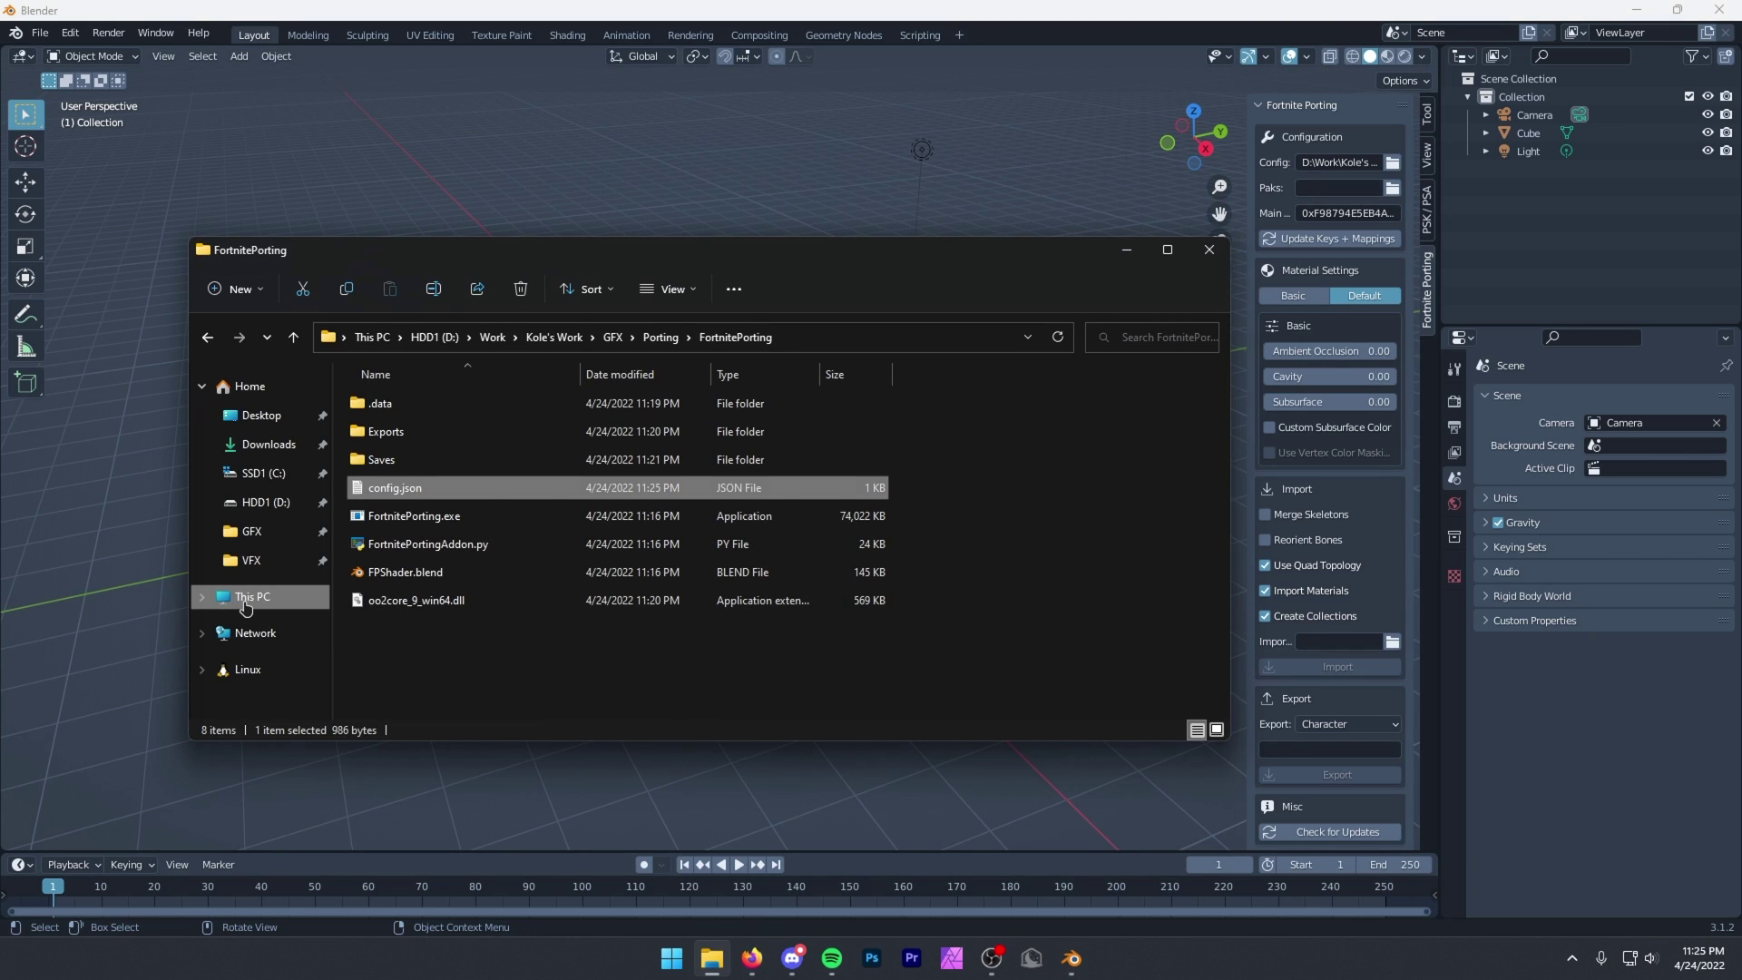
pyautogui.click(245, 603)
pyautogui.doubleClick(463, 545)
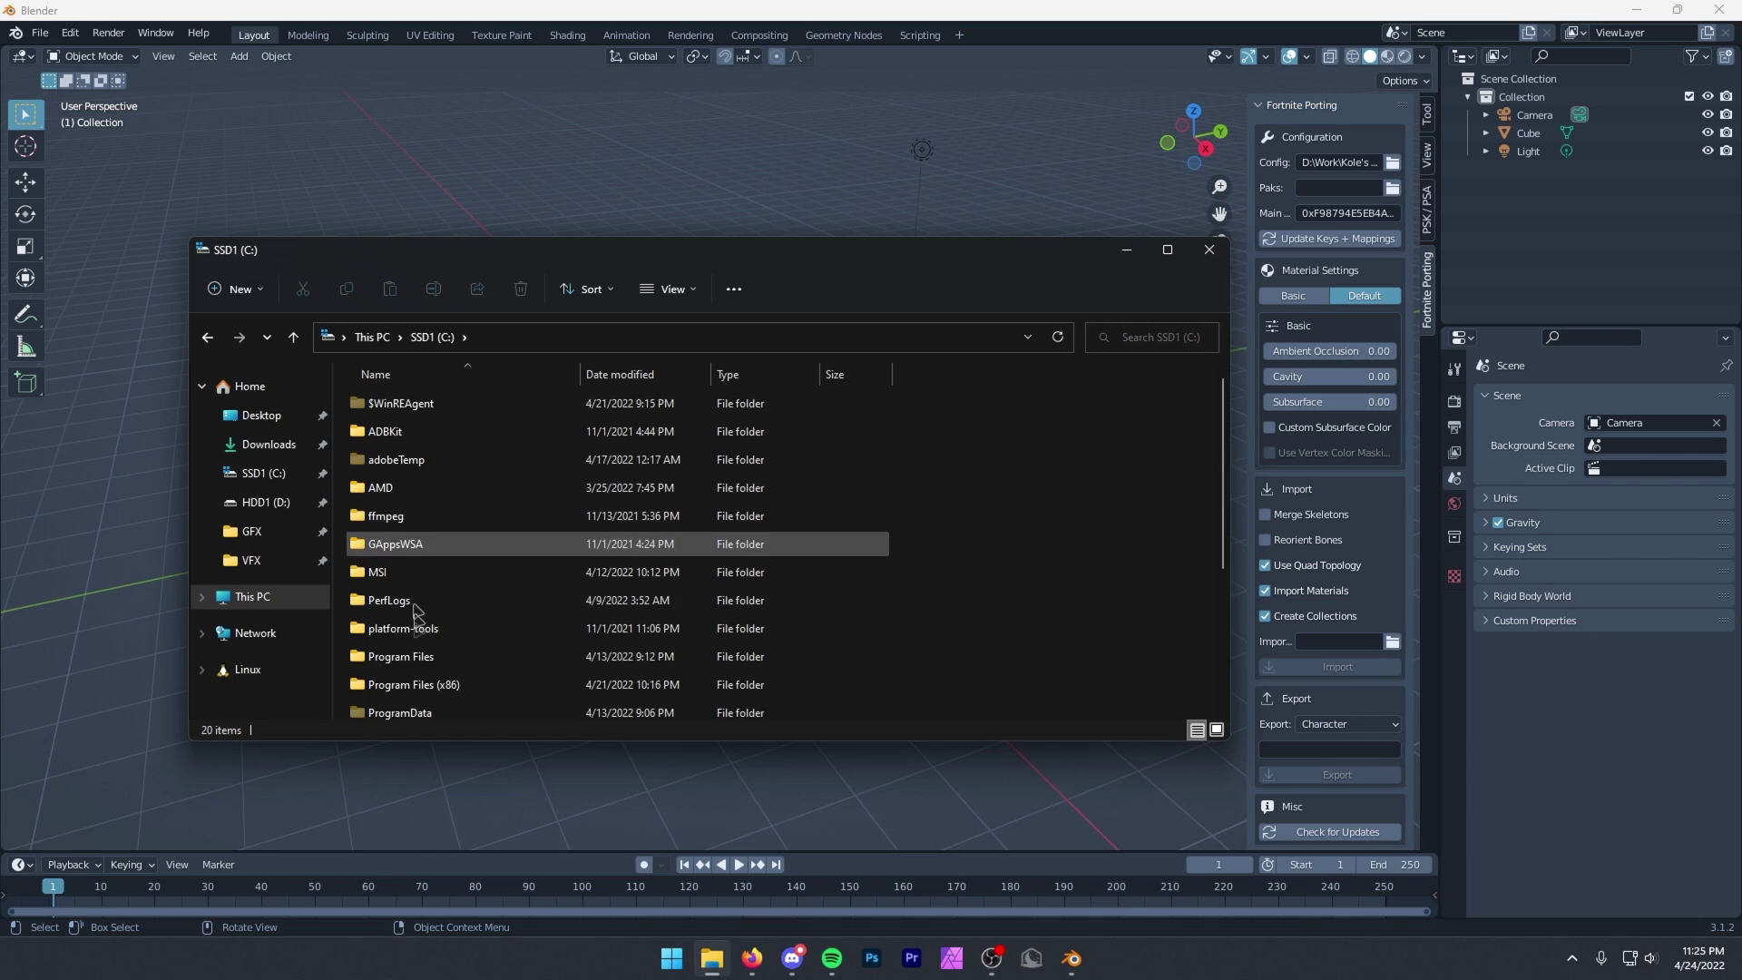
pyautogui.doubleClick(402, 656)
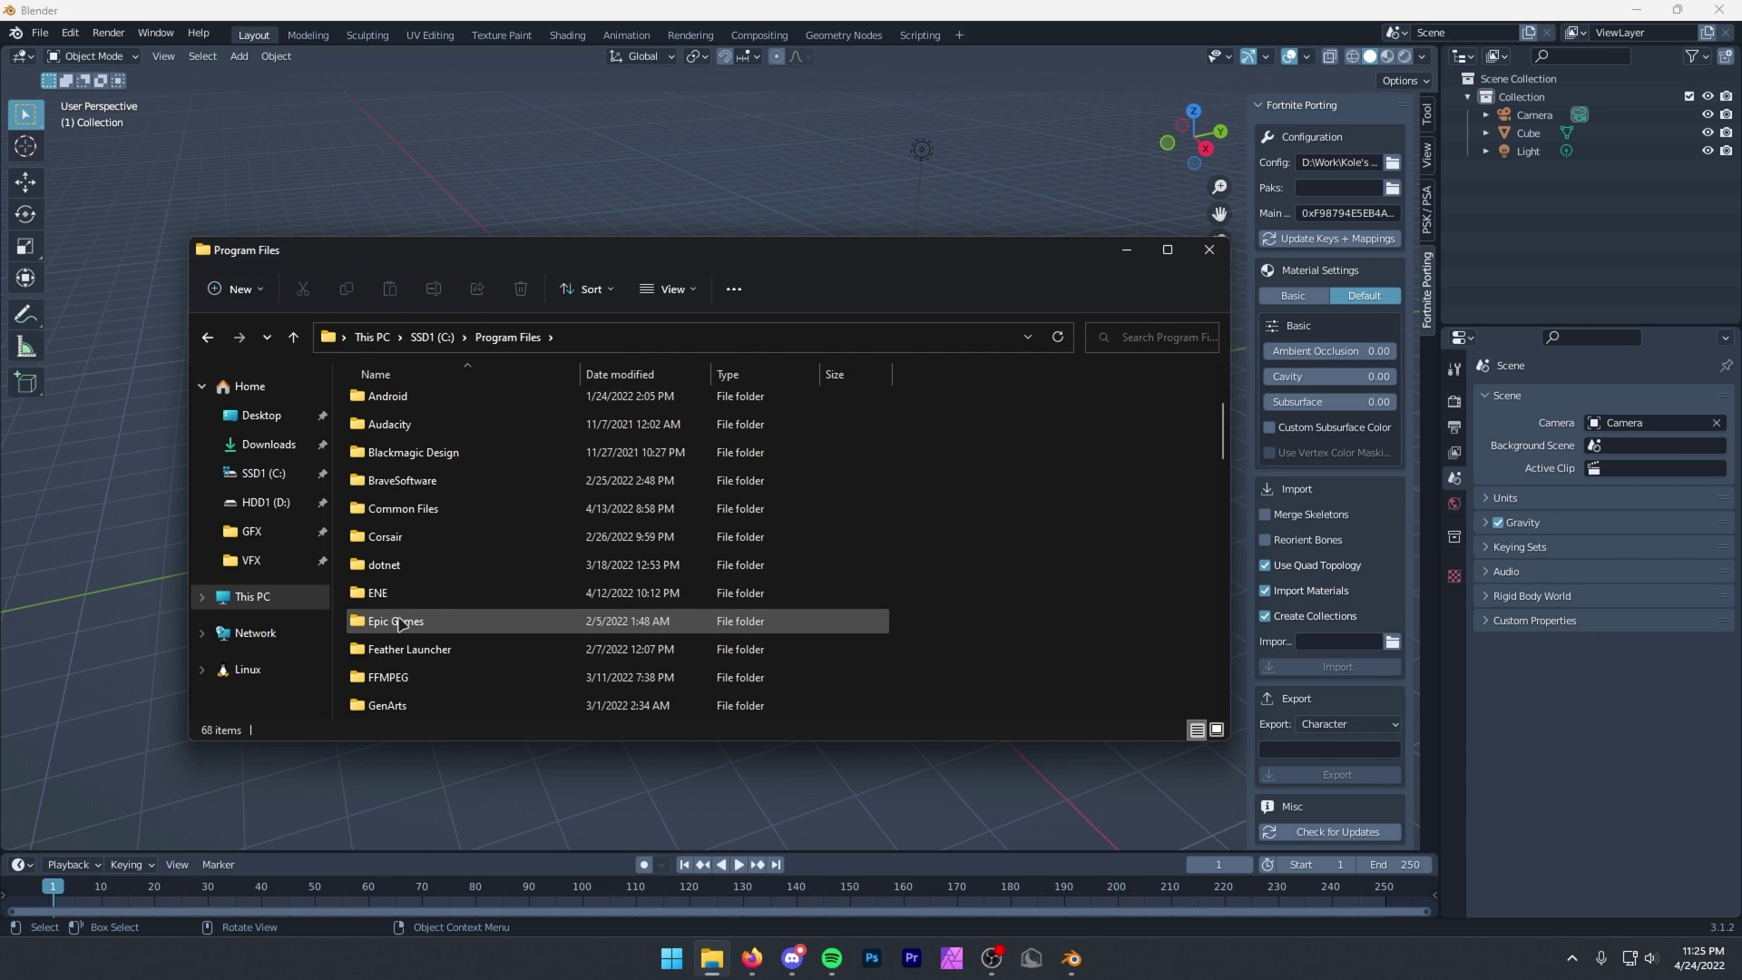
pyautogui.doubleClick(400, 623)
pyautogui.doubleClick(401, 432)
# Step: Copy the FortniteGame\Content\Paks folder path into the Paks field
pyautogui.click(399, 516)
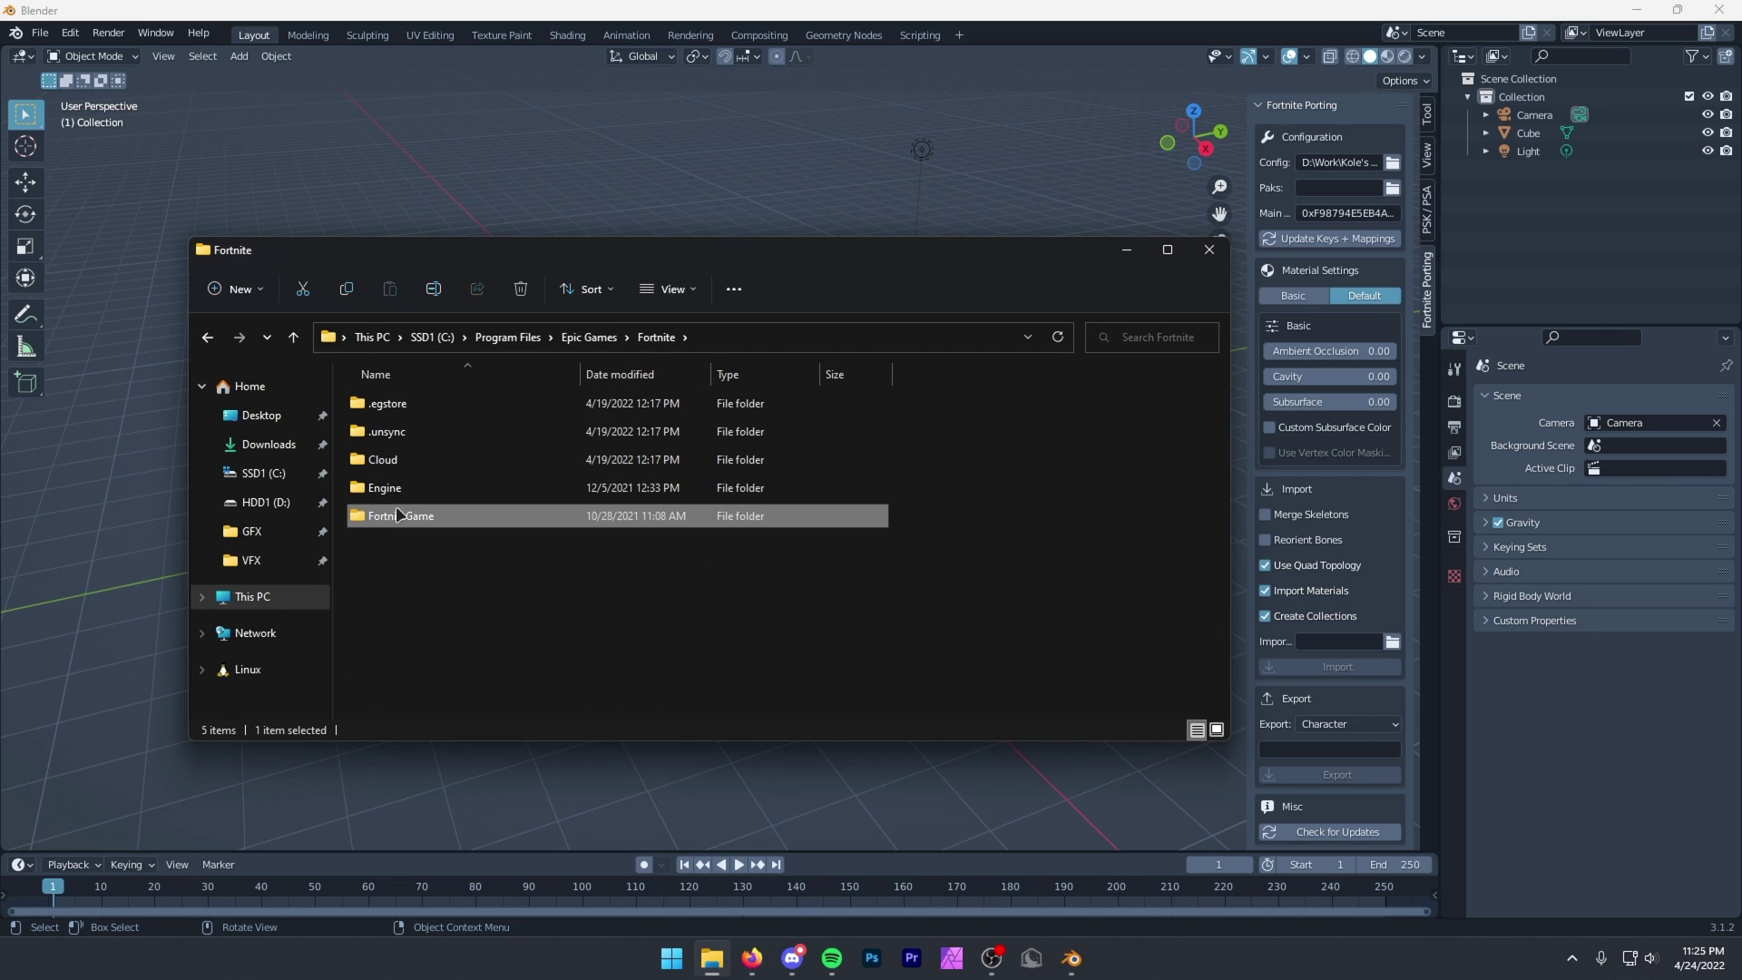
pyautogui.doubleClick(397, 517)
pyautogui.doubleClick(419, 432)
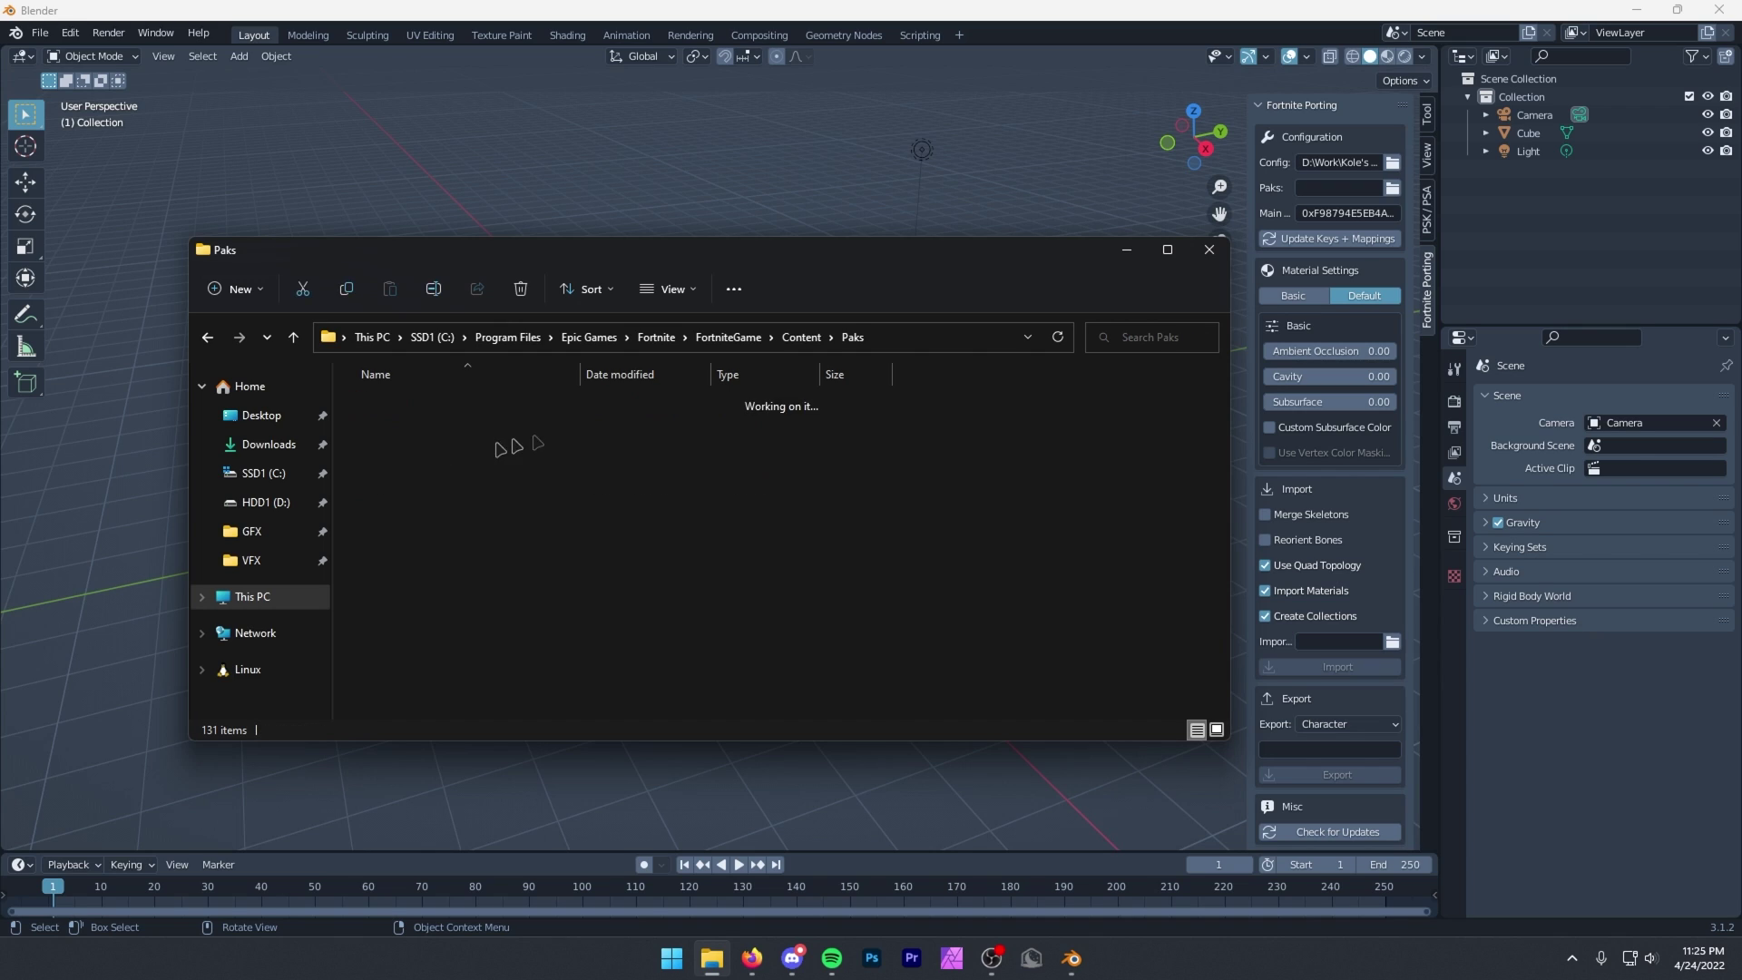
pyautogui.click(896, 341)
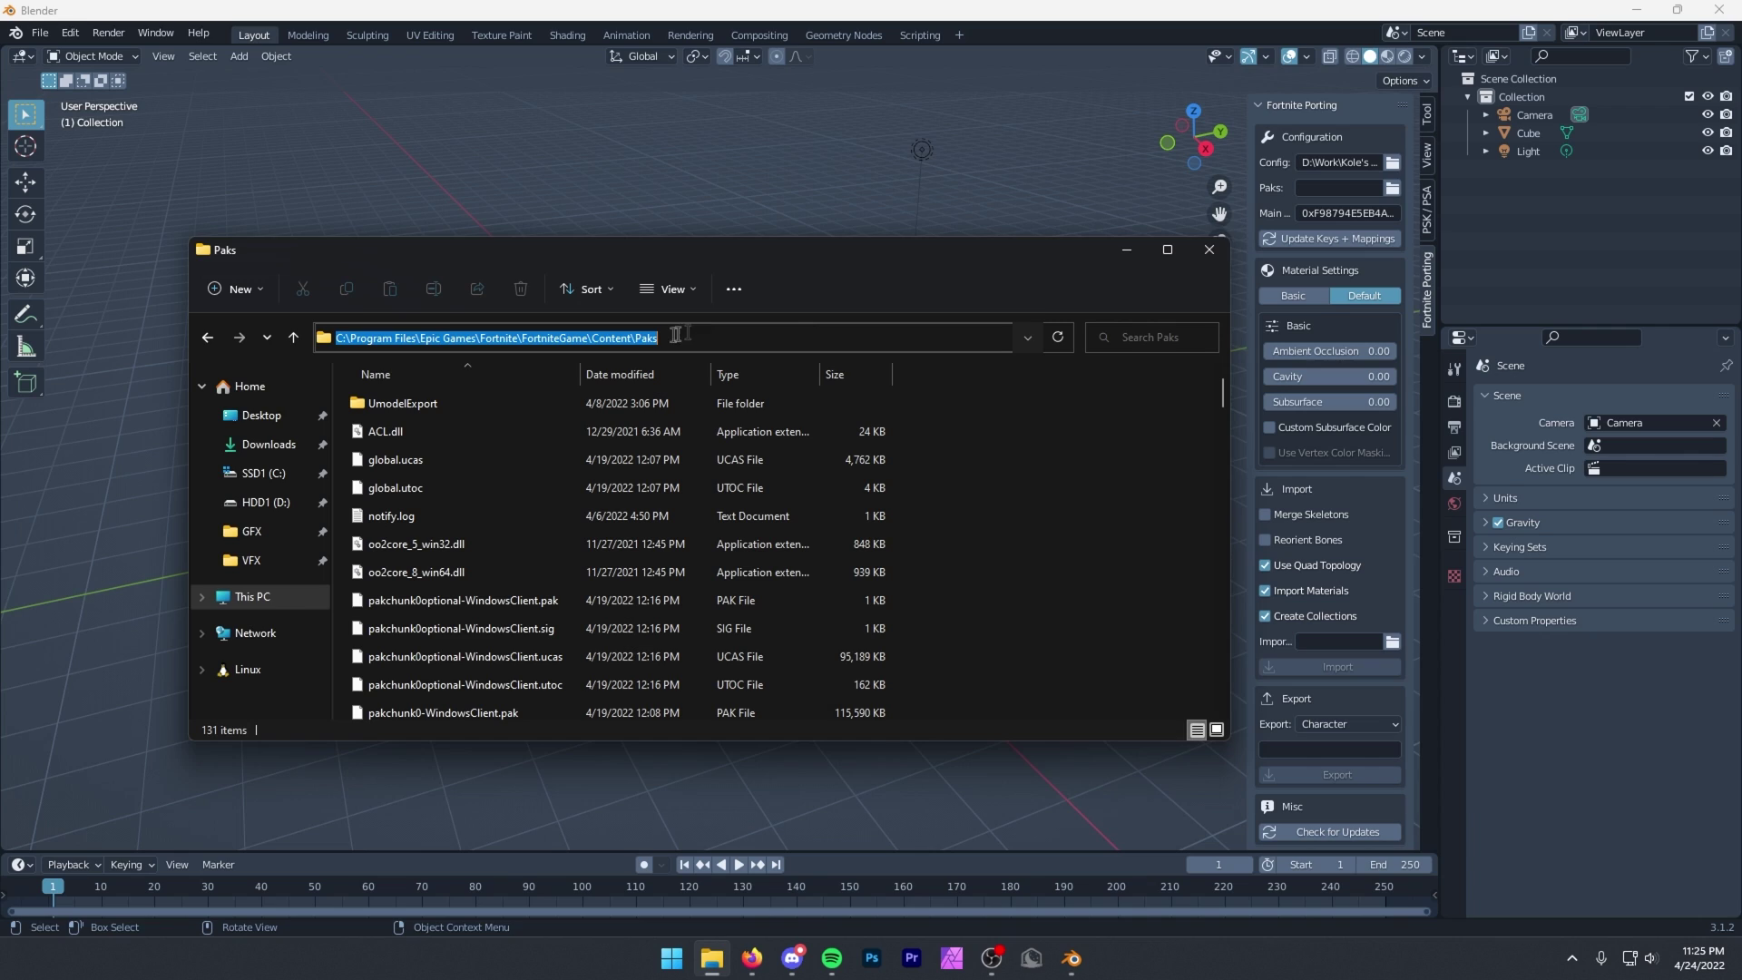
pyautogui.hotkey('ctrl', 'c')
pyautogui.click(1339, 191)
# Step: Set the Paks path and update the encryption keys and mappings
pyautogui.hotkey('ctrl', 'v')
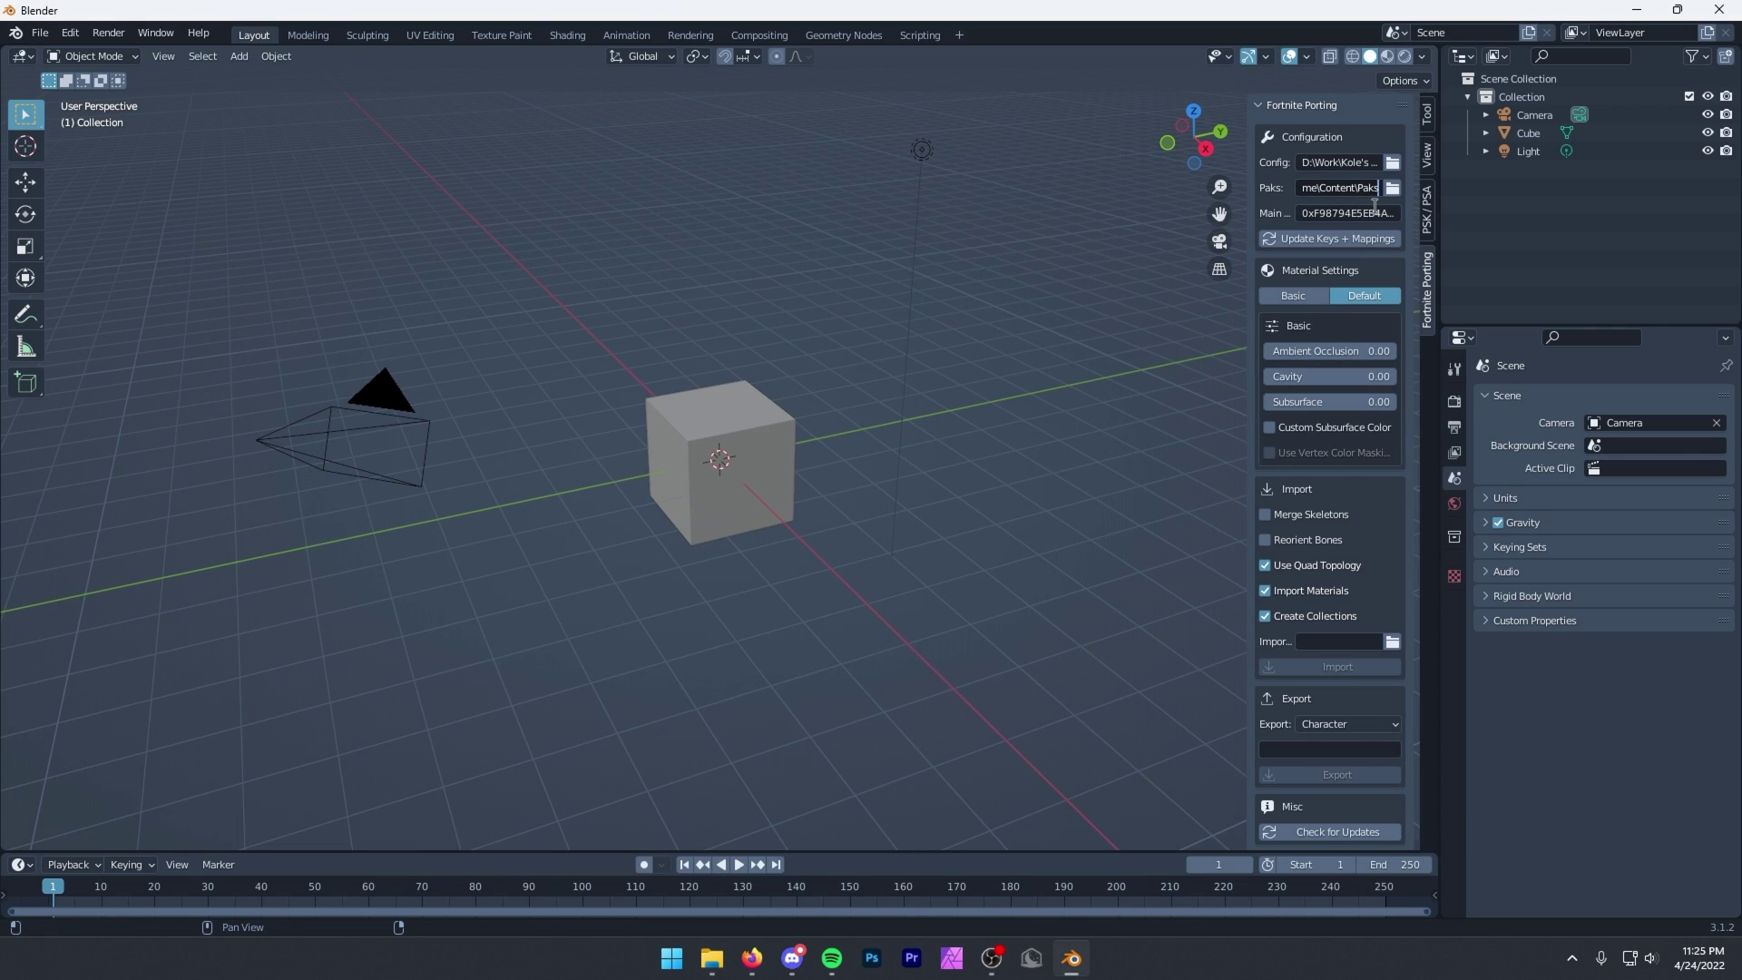
pyautogui.press('Return')
pyautogui.click(1308, 241)
# Step: Enter Moon Knight as the character name and export it
pyautogui.click(1301, 751)
pyautogui.write('Moon Knight')
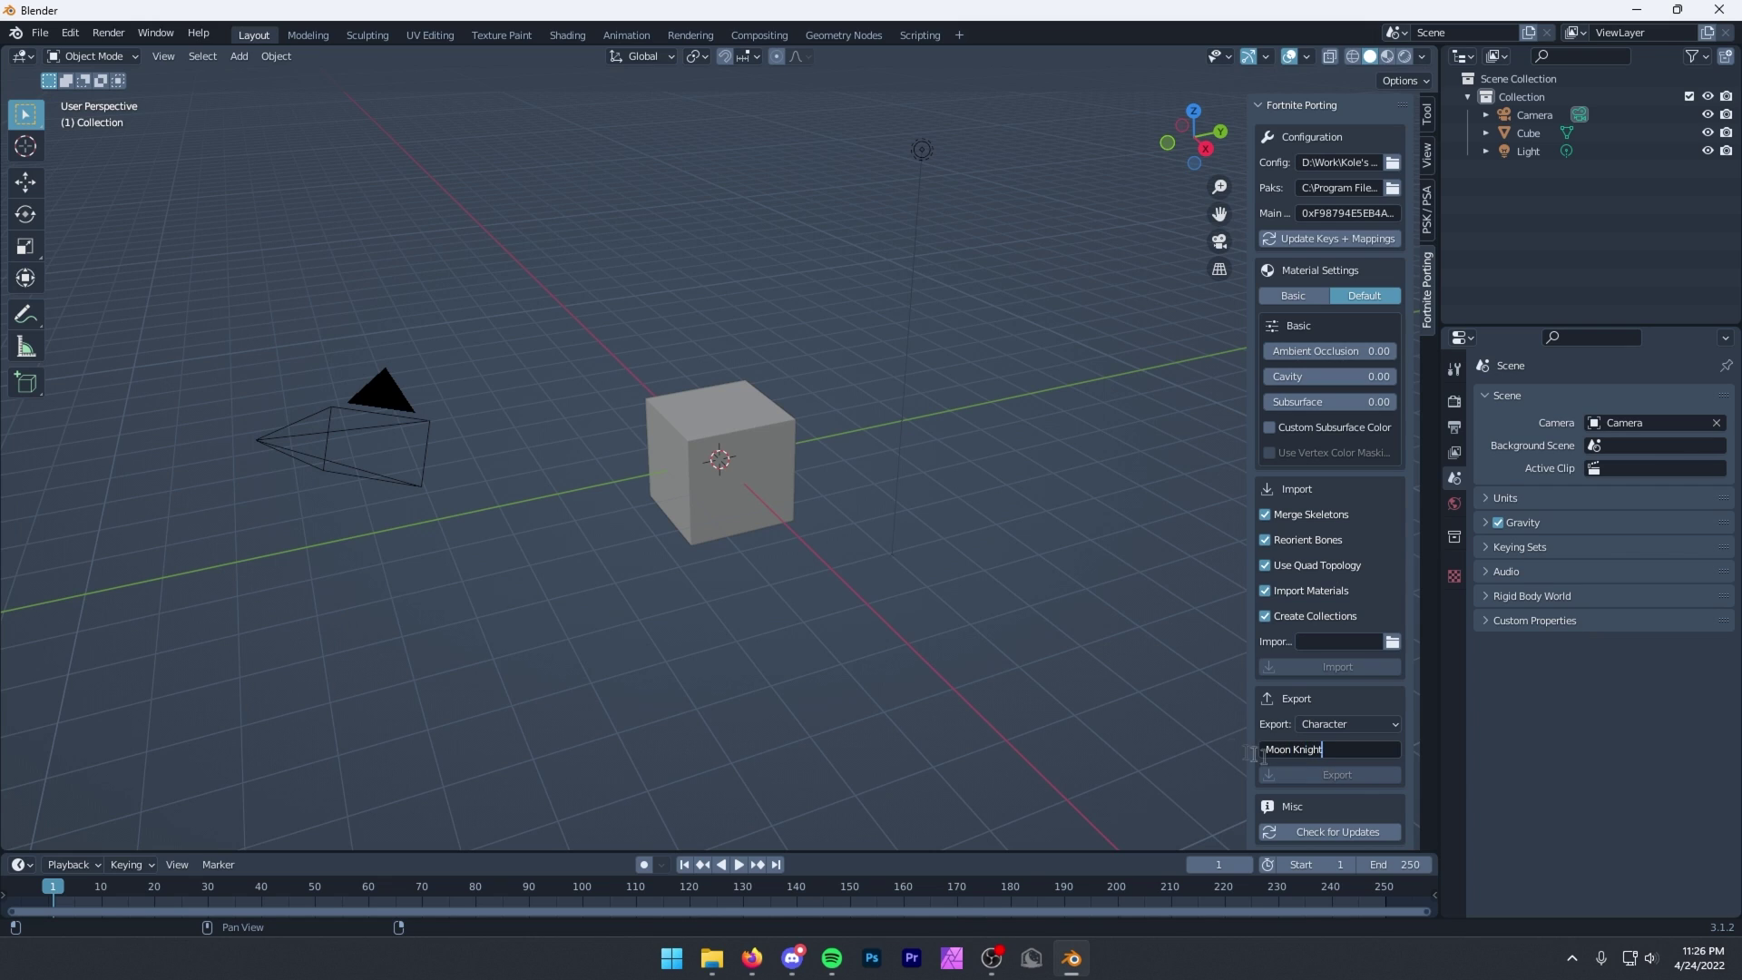
pyautogui.press('Return')
pyautogui.click(1335, 775)
pyautogui.write('1')
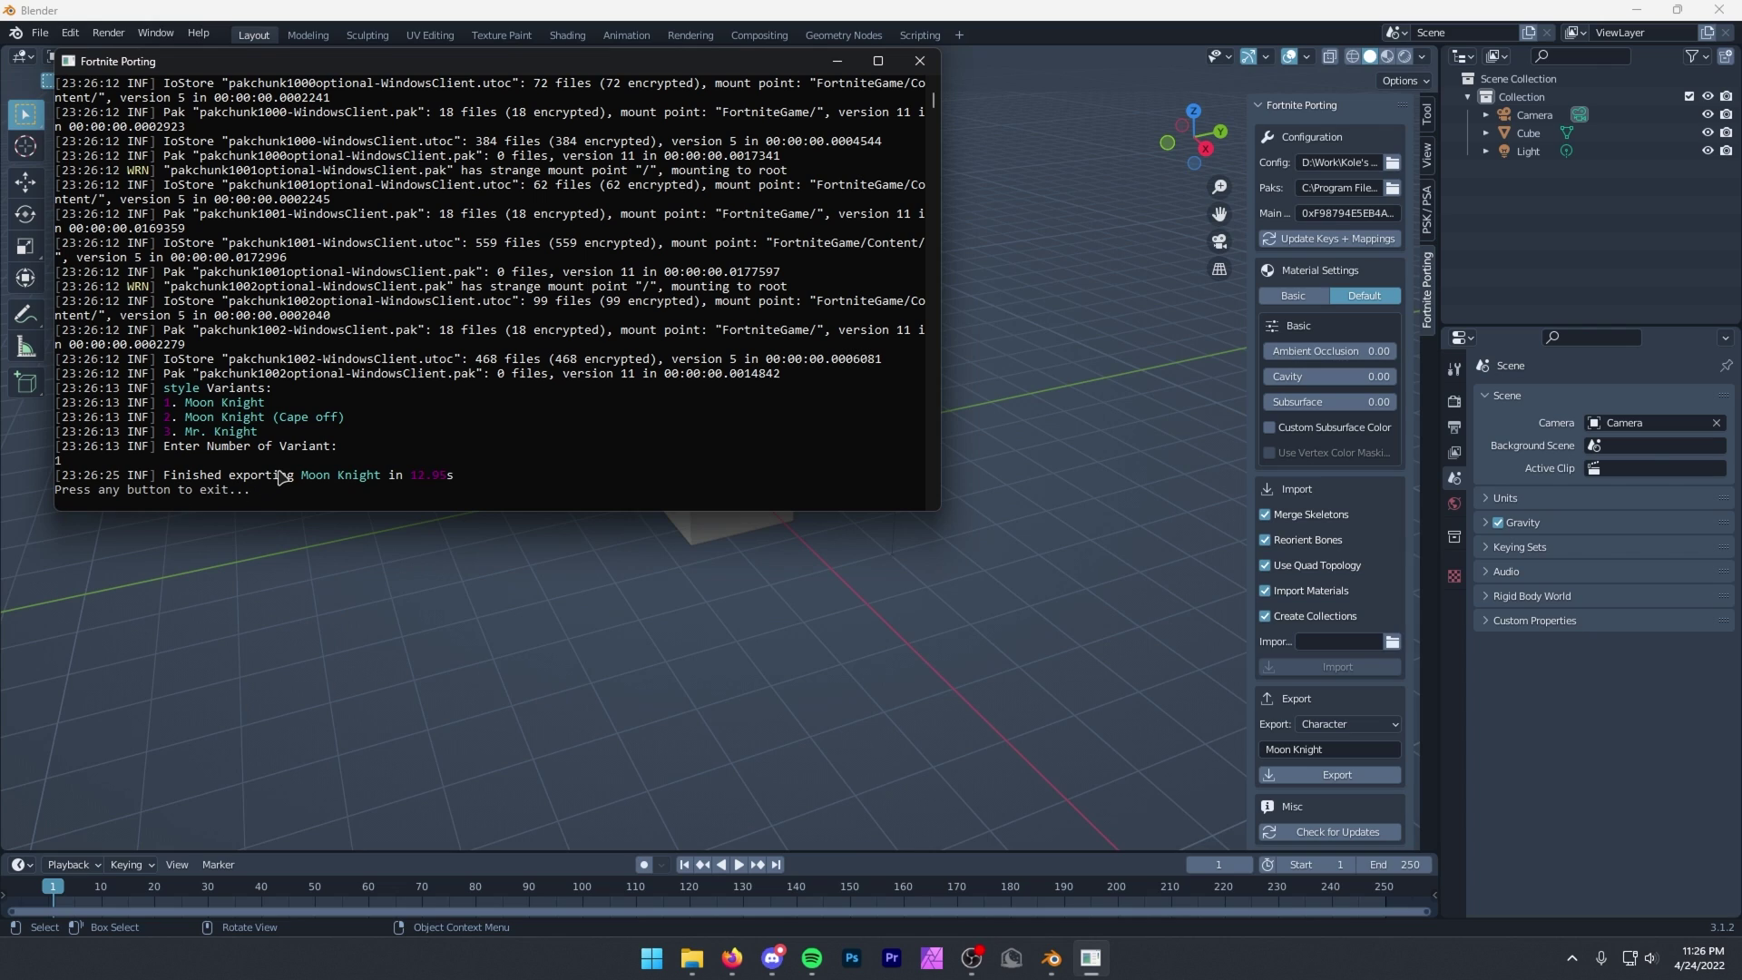
# Step: Close the export console, set Exports\Moon Knight.json as the import file, and import it
pyautogui.press('Return')
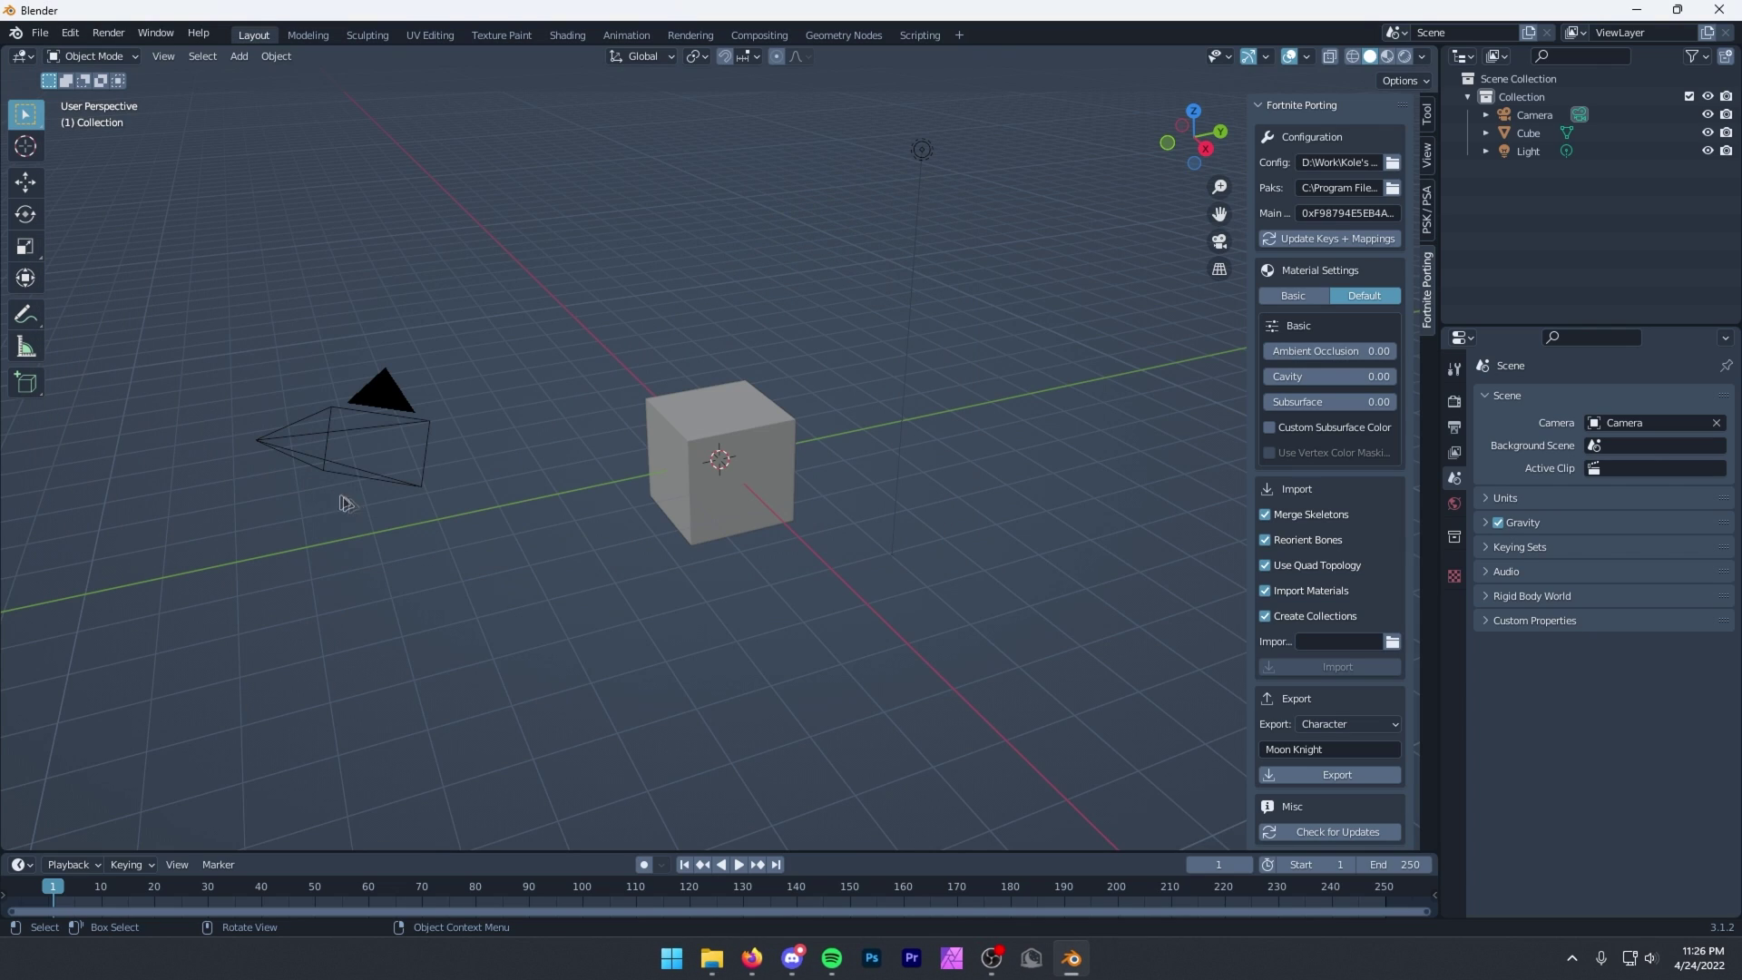
pyautogui.click(1327, 638)
pyautogui.click(1393, 646)
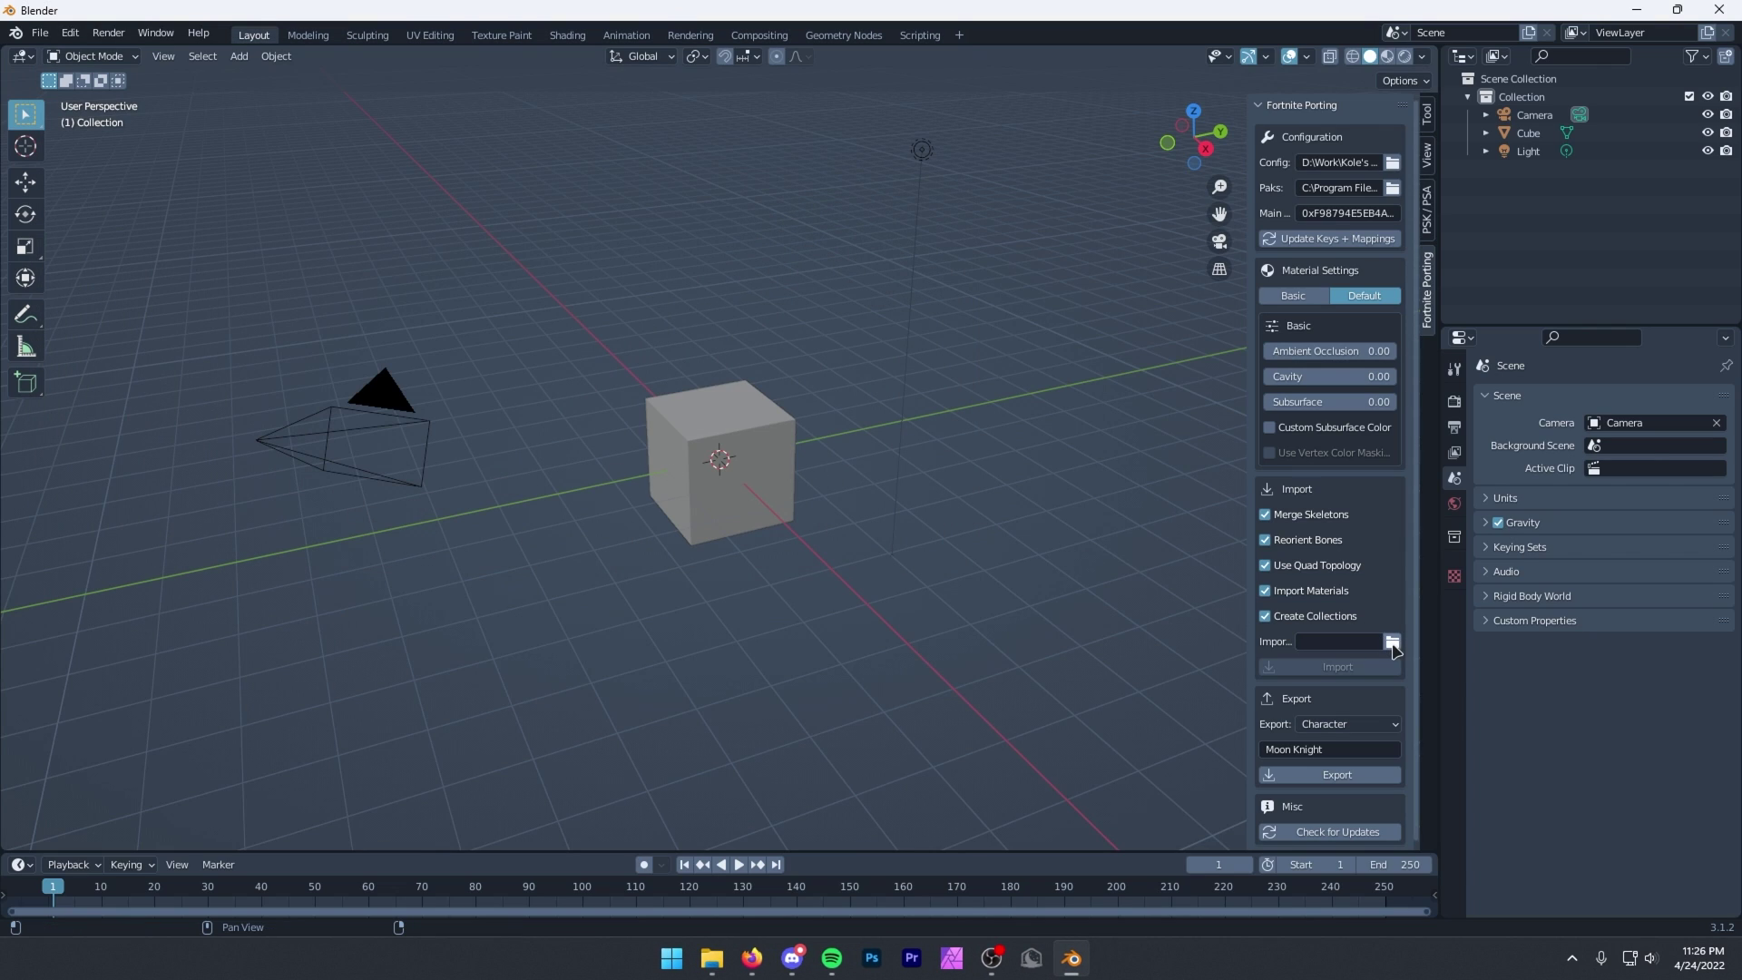
pyautogui.click(1393, 645)
pyautogui.click(490, 712)
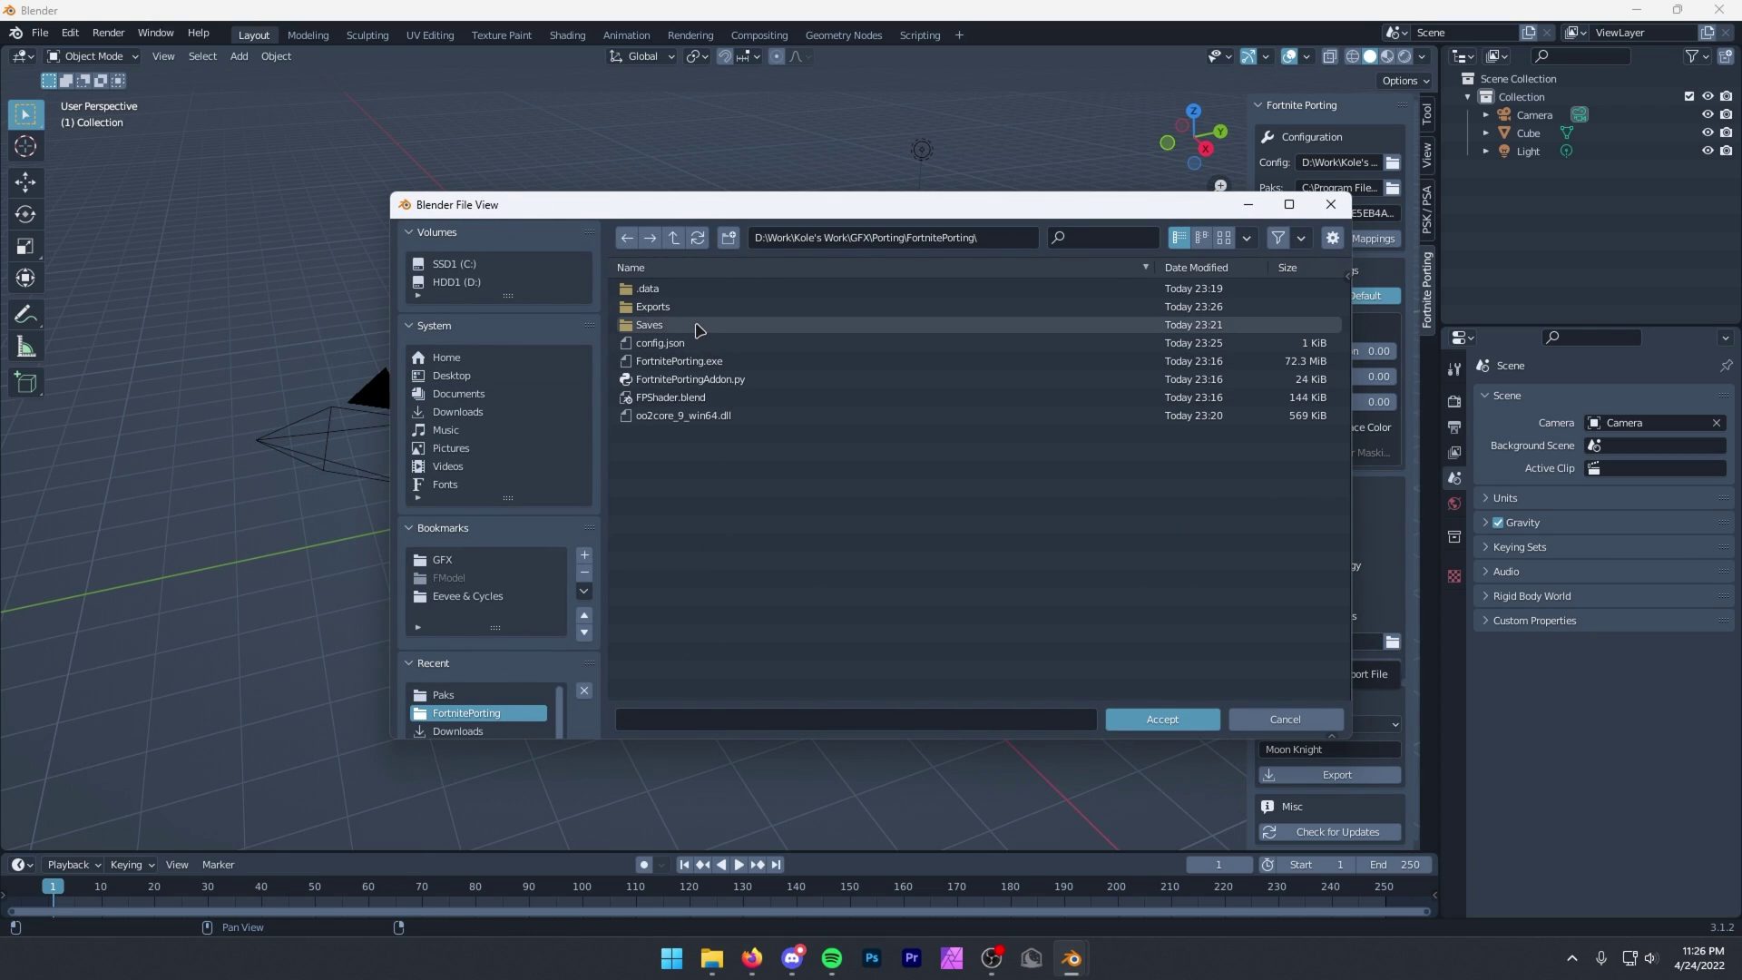
pyautogui.doubleClick(674, 307)
pyautogui.click(670, 292)
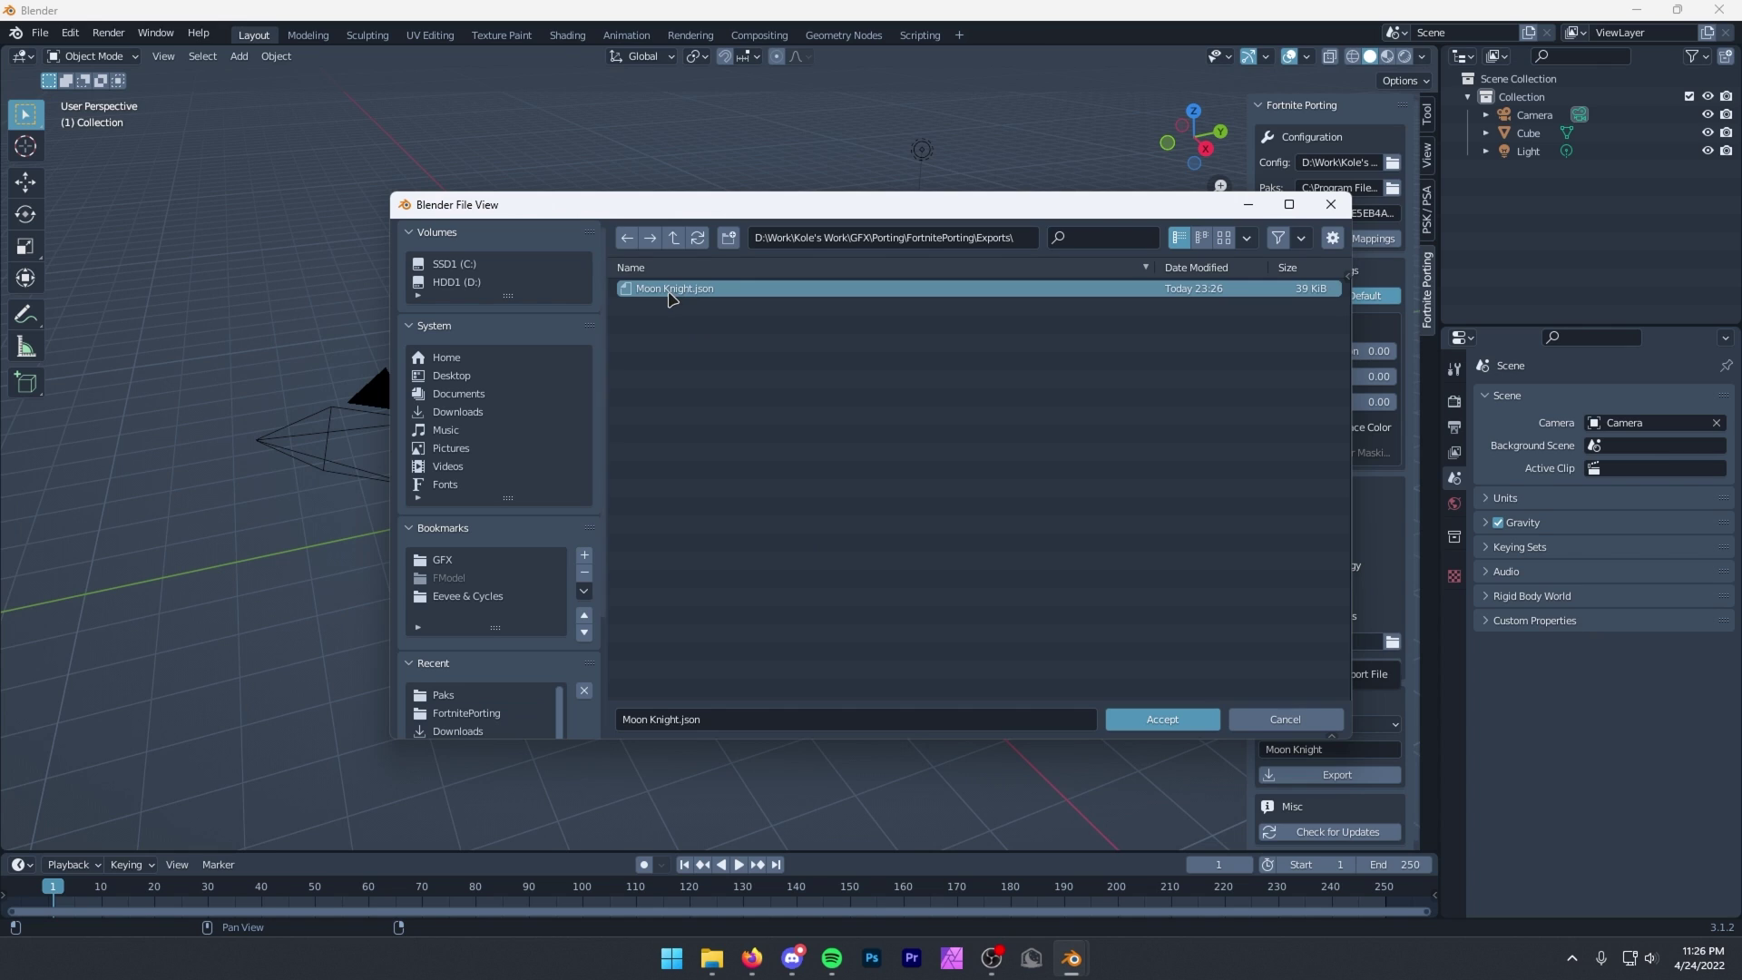
pyautogui.click(1145, 722)
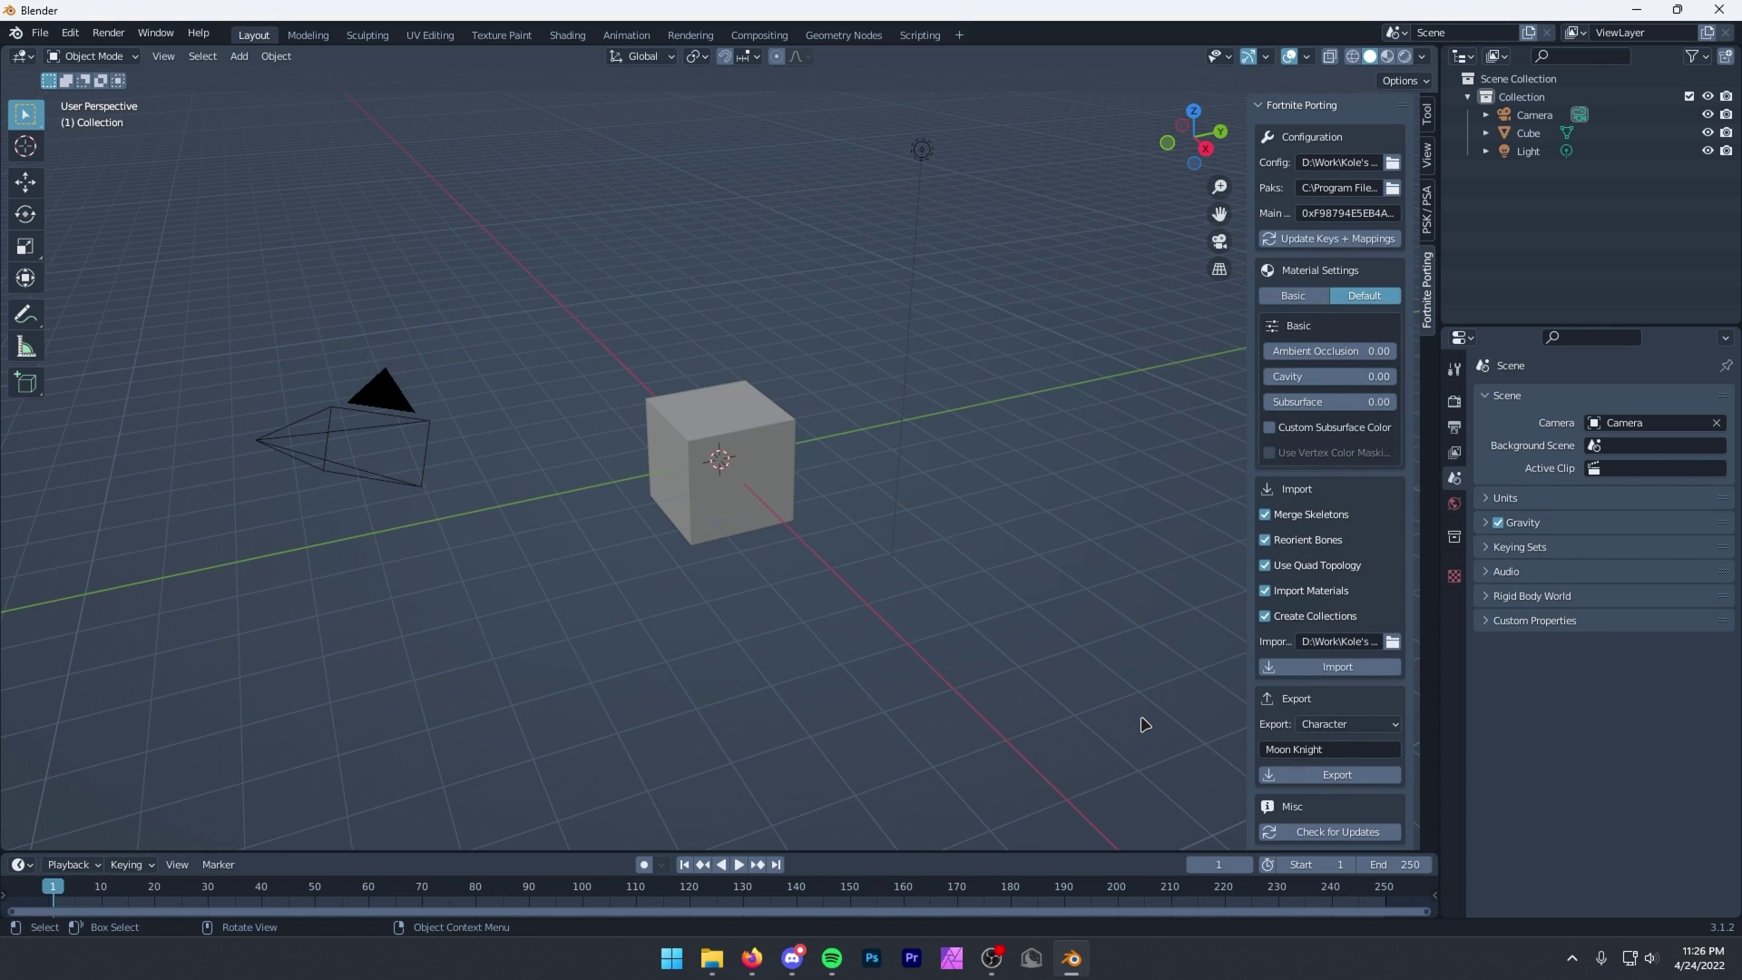
pyautogui.click(1316, 669)
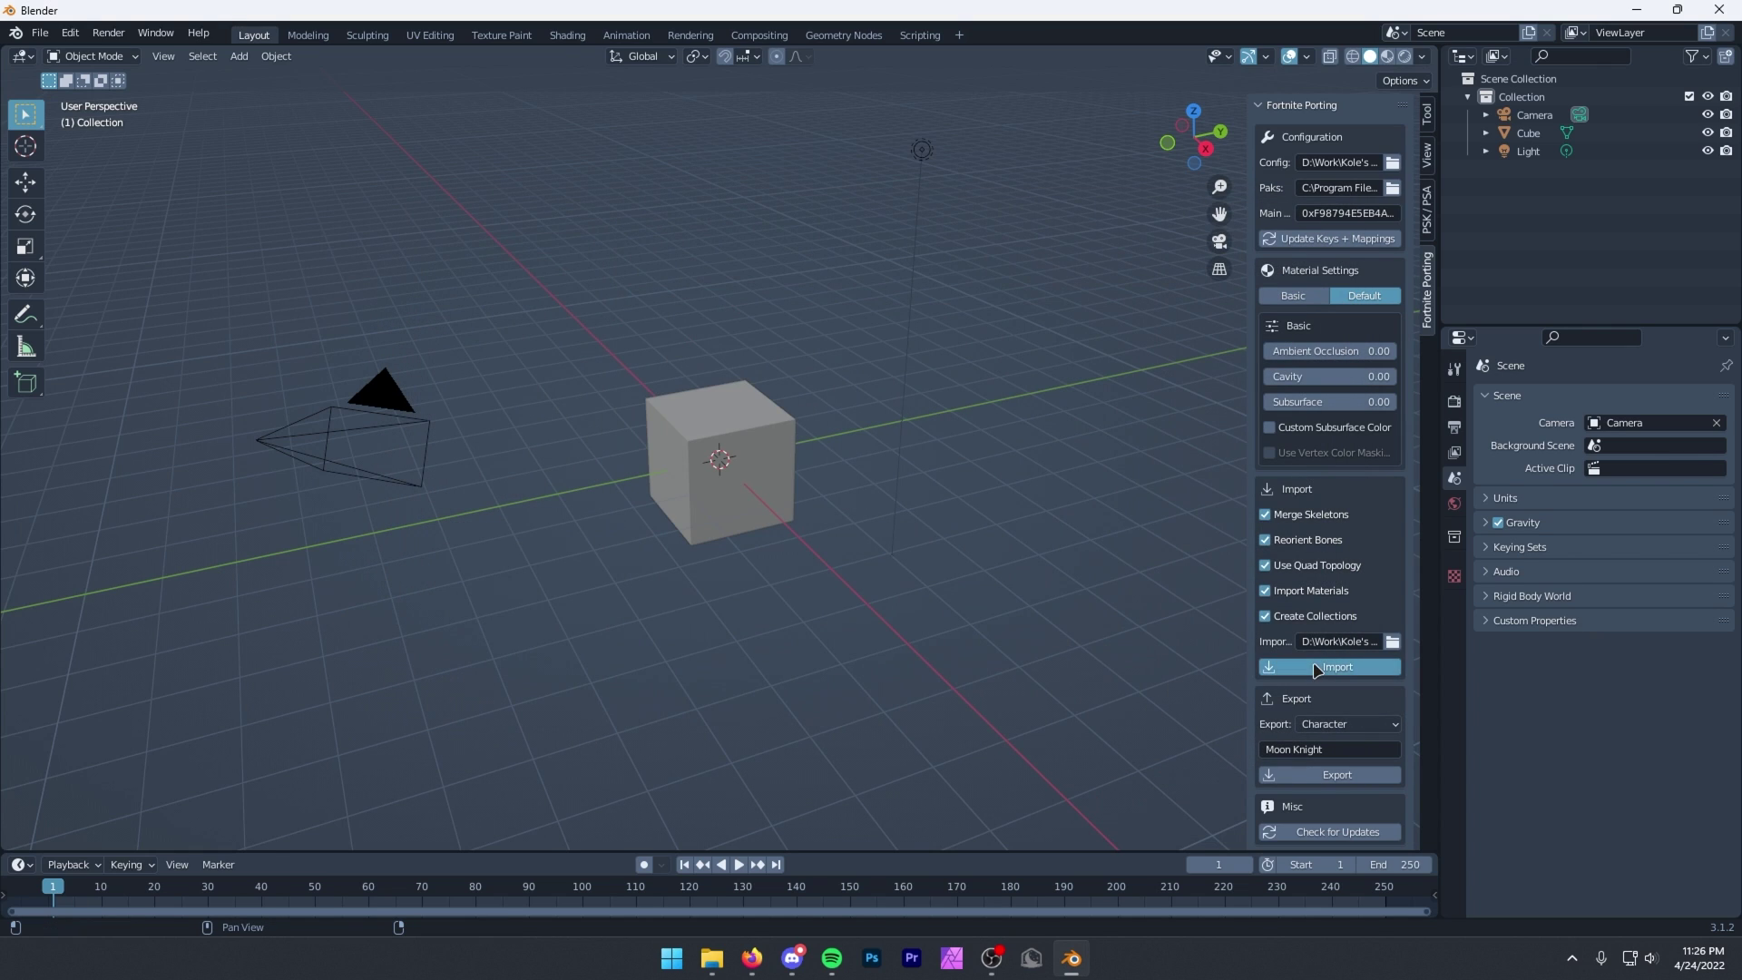
# Step: Delete Blender's default camera, cube and light from the scene
pyautogui.click(1534, 115)
pyautogui.press('x')
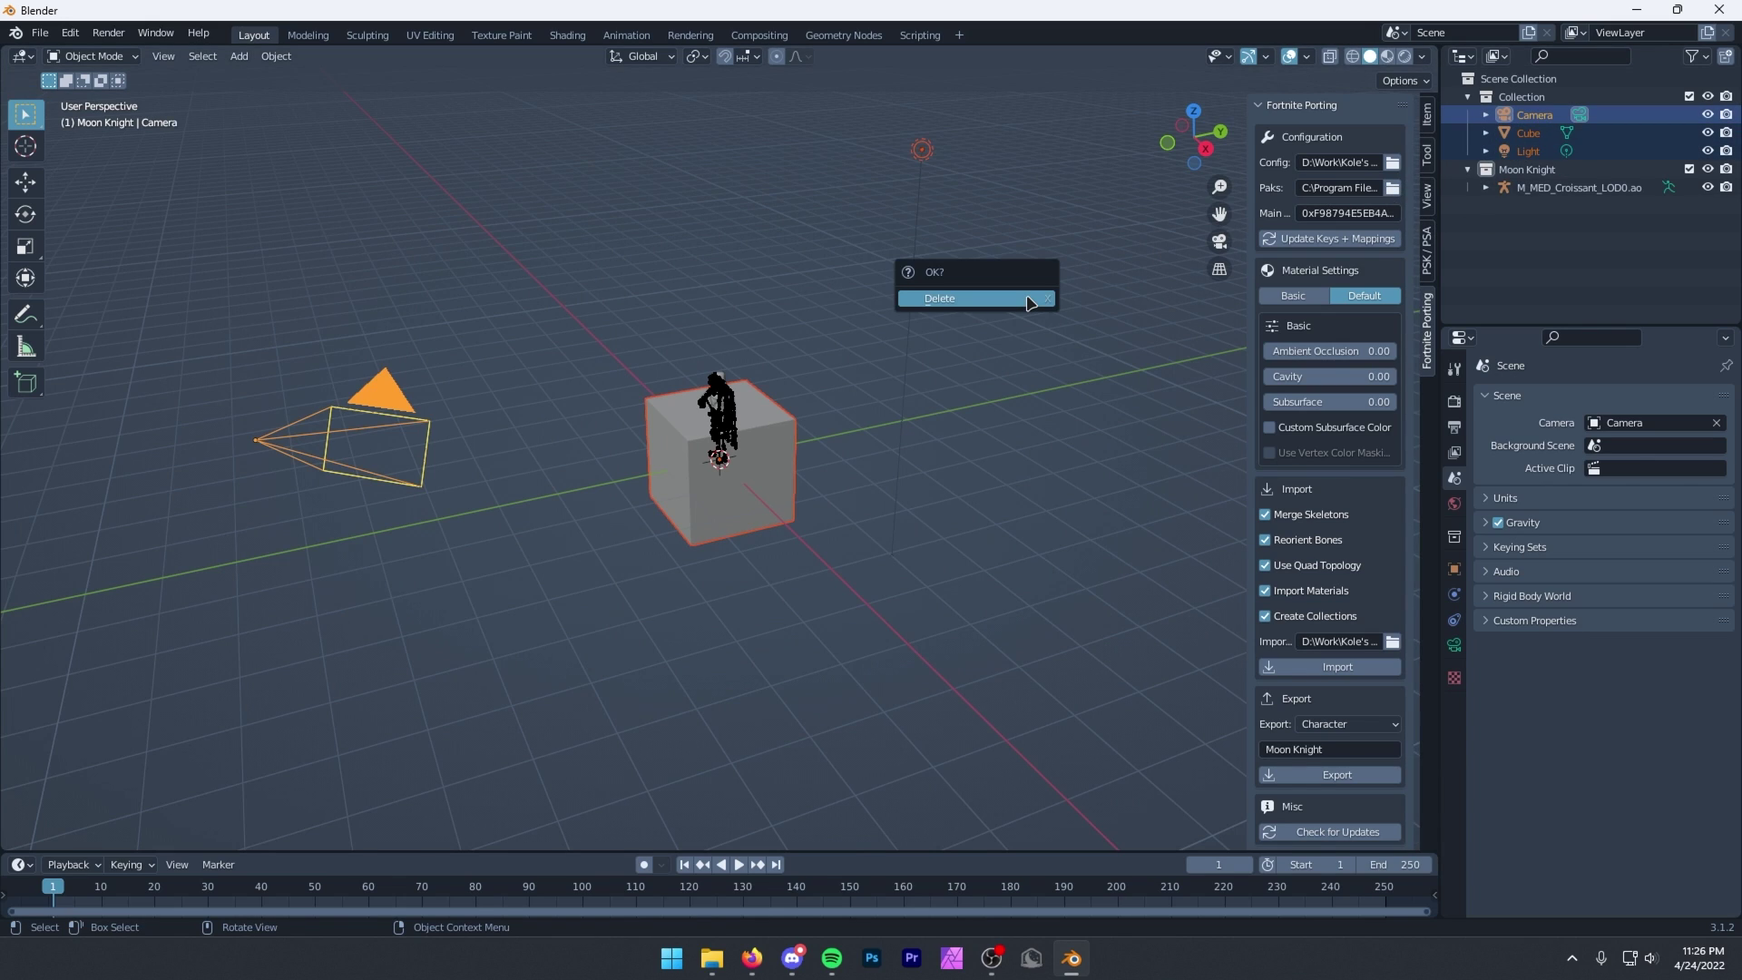
pyautogui.click(1029, 300)
# Step: Show Moon Knight textured from the front, then select the cloak mesh from behind
pyautogui.moveTo(1256, 105); pyautogui.dragTo(1375, 110)
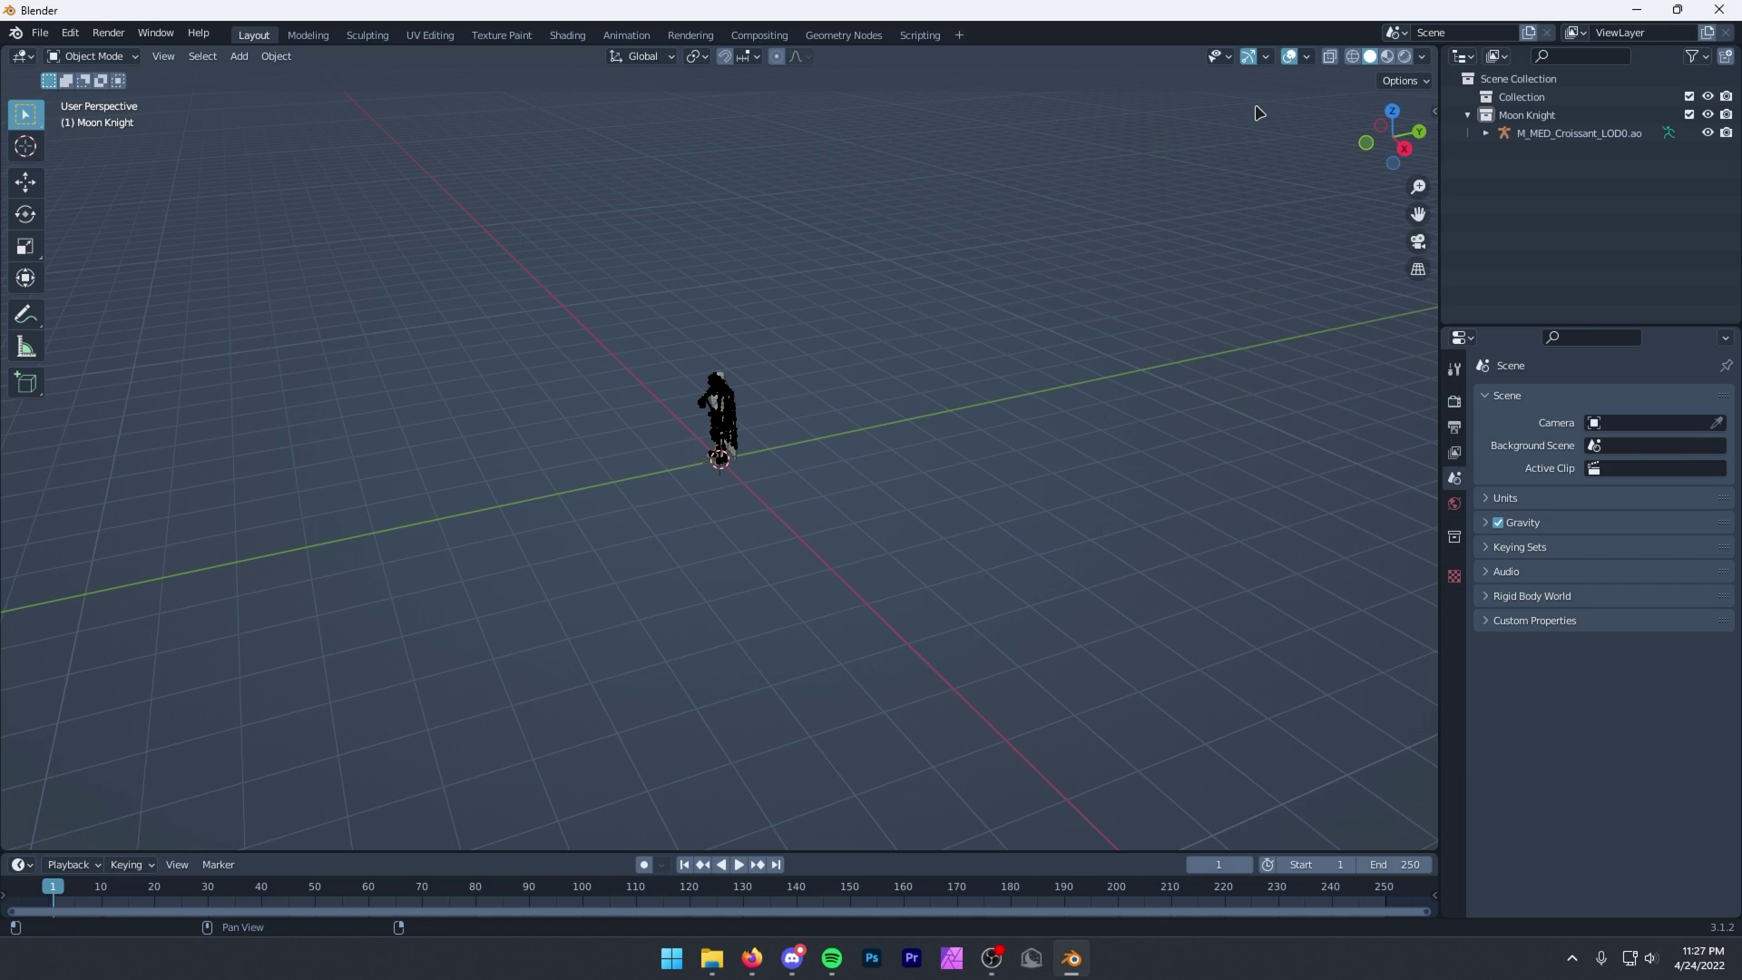
pyautogui.scroll(2, 798, 292)
pyautogui.scroll(6, 821, 308)
pyautogui.scroll(3, 976, 325)
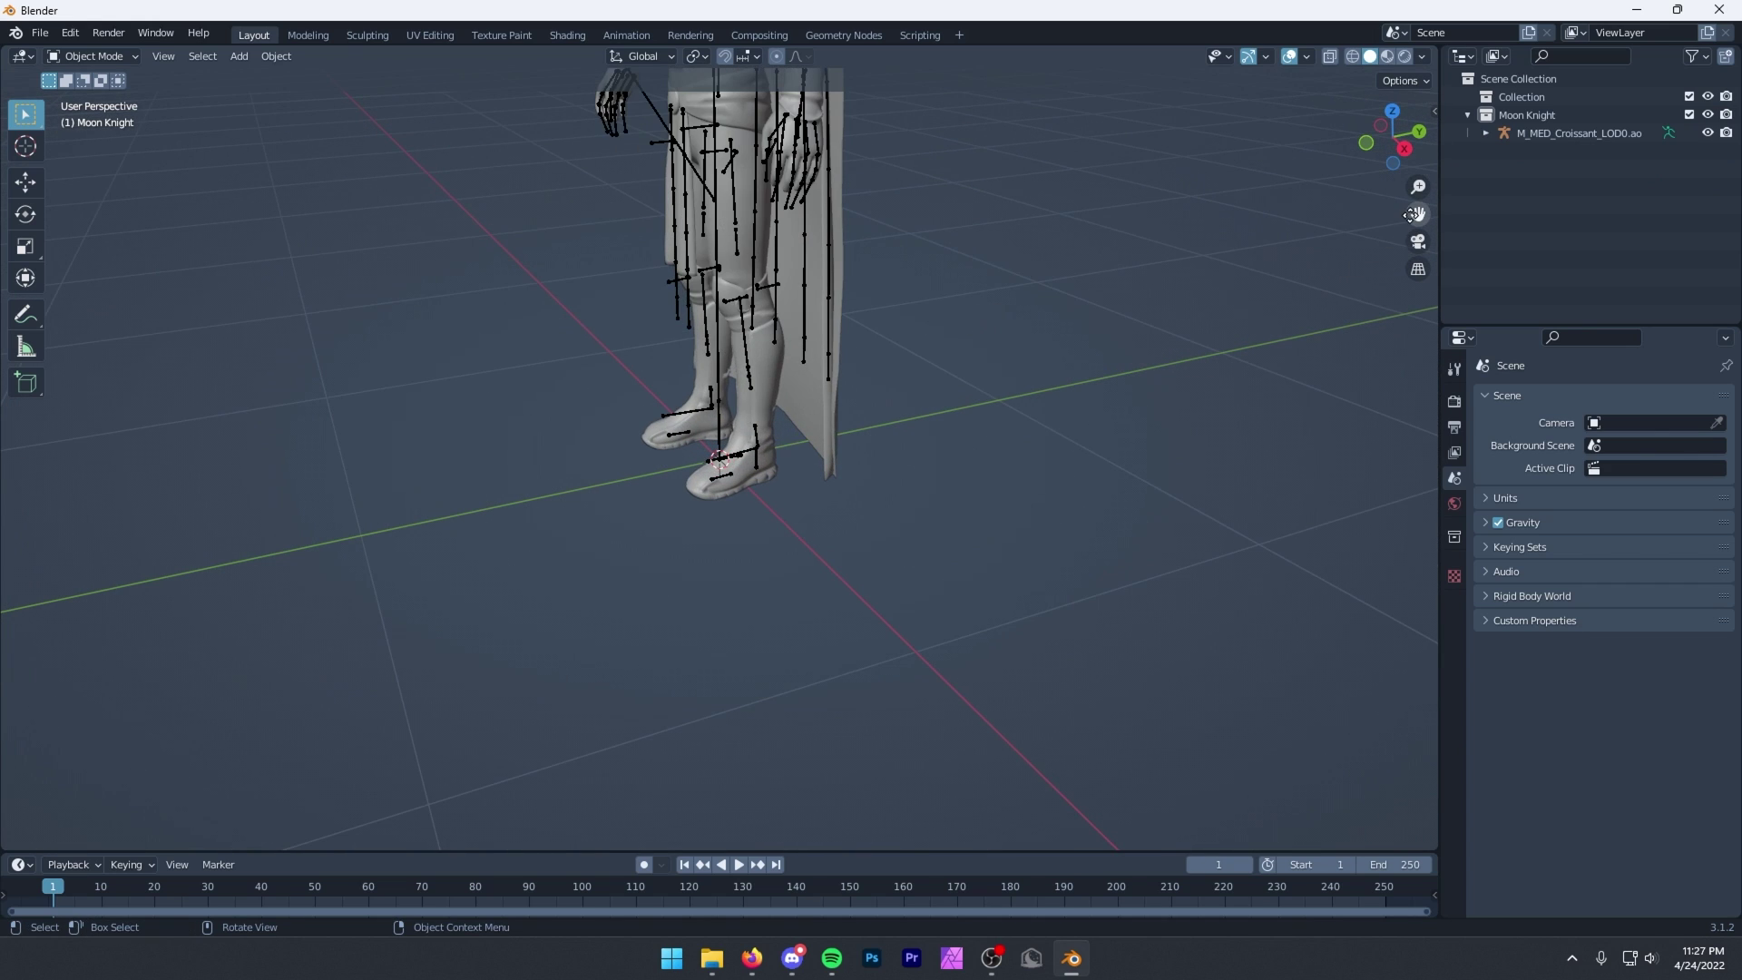
pyautogui.moveTo(1415, 214); pyautogui.dragTo(1178, 227, button='middle')
pyautogui.press('KP_1')
pyautogui.click(864, 489)
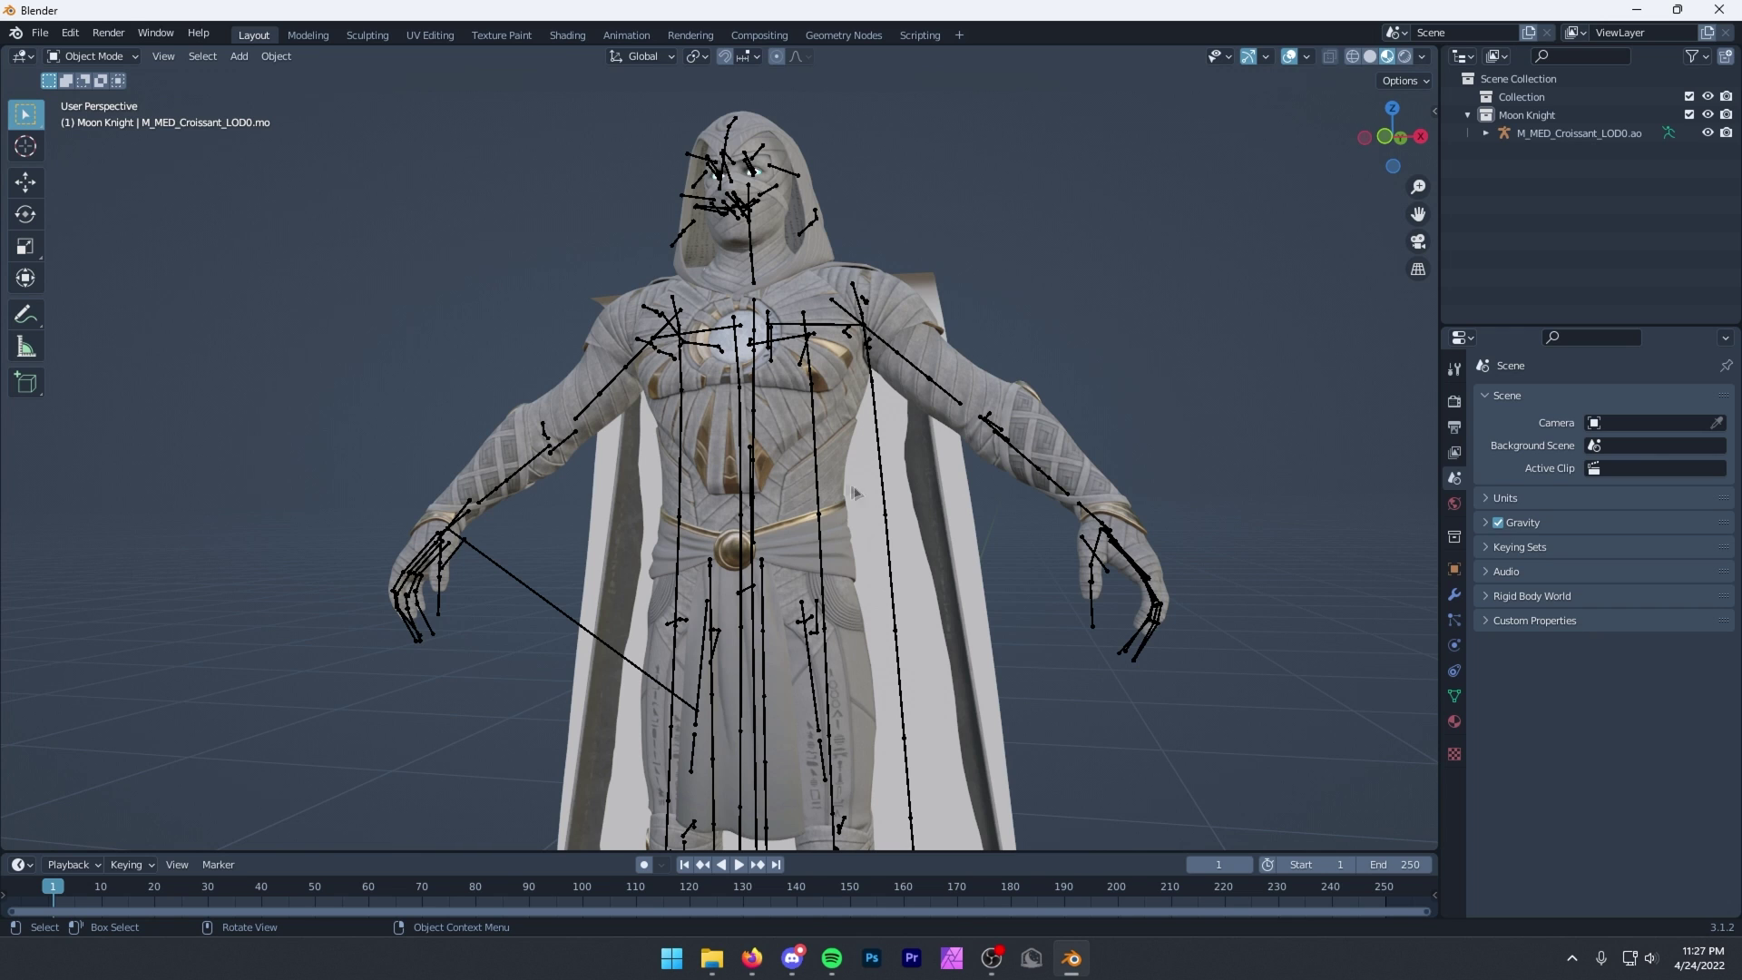
pyautogui.moveTo(863, 489)
pyautogui.mouseDown(button='middle')
pyautogui.moveTo(907, 541)
pyautogui.moveTo(616, 324)
pyautogui.mouseUp(button='middle')
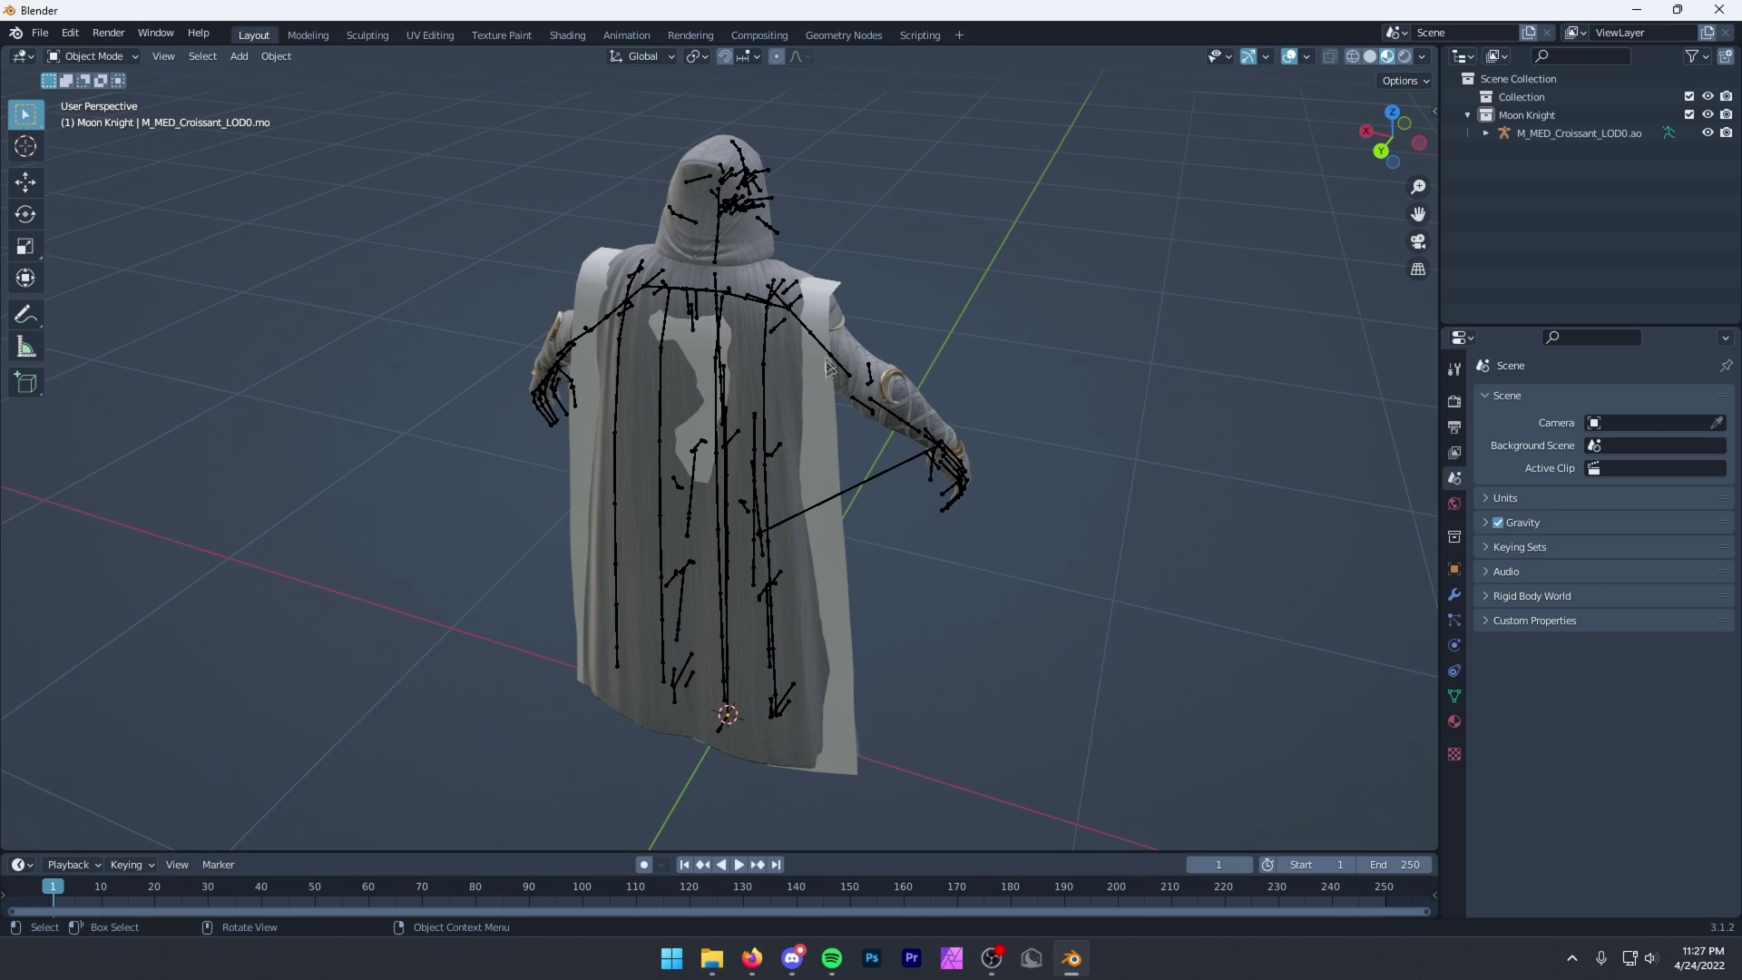
pyautogui.click(820, 428)
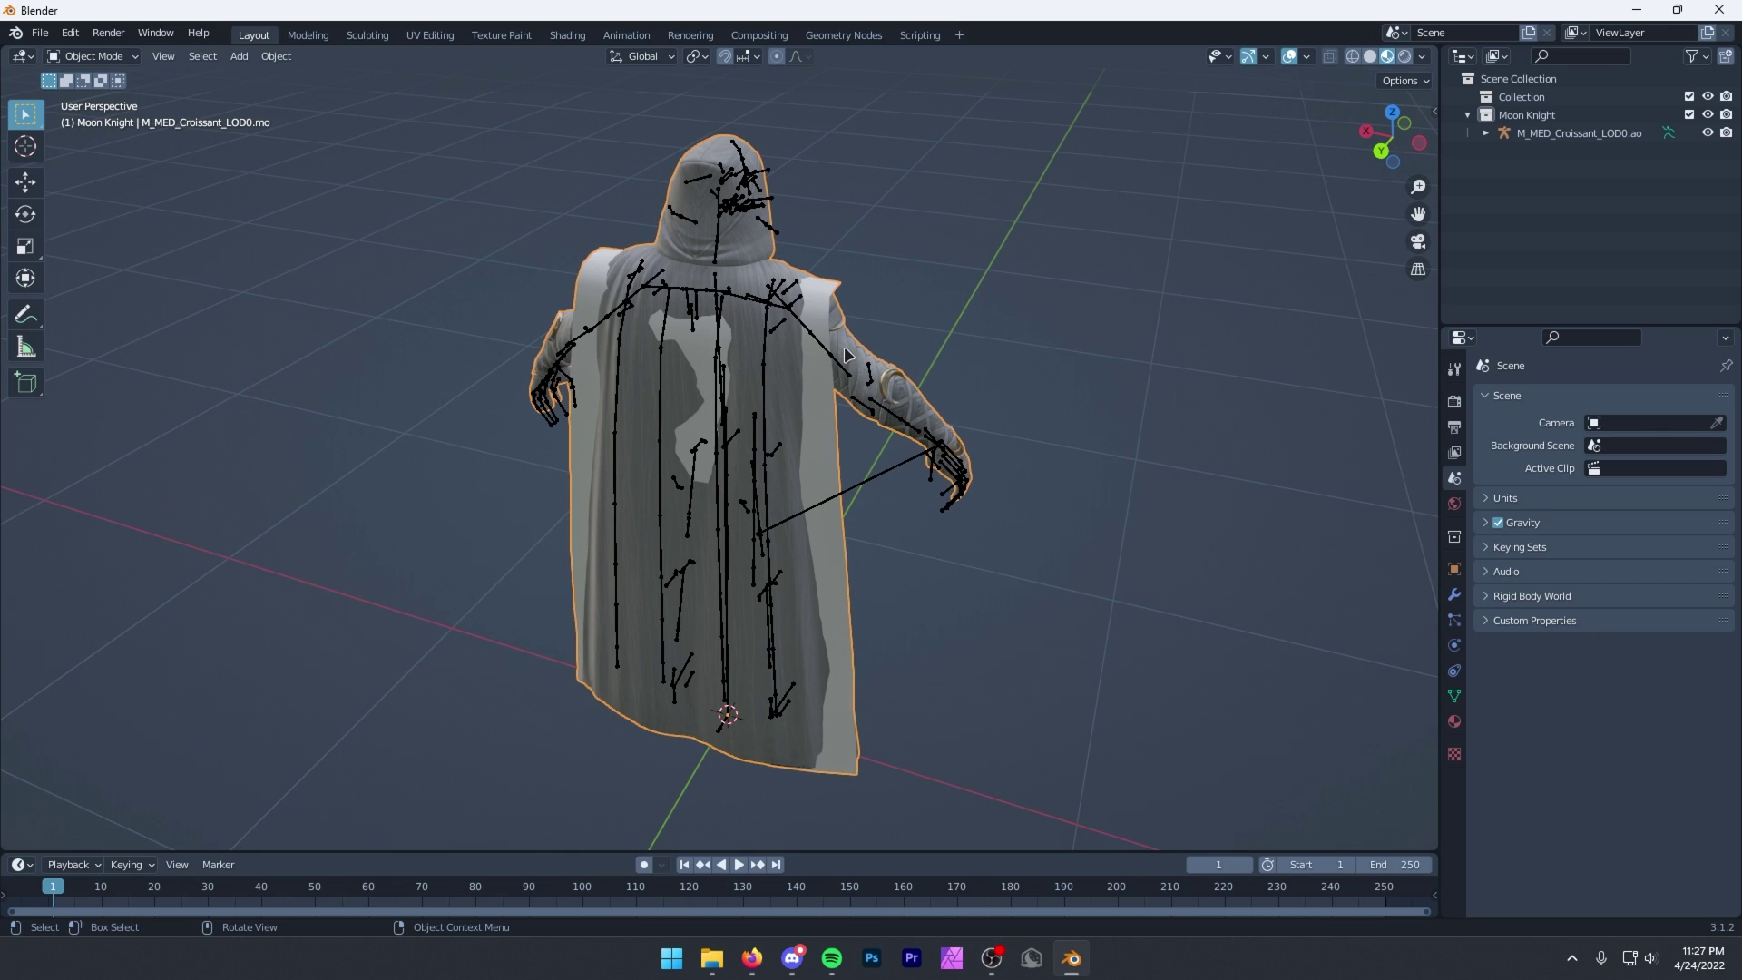
# Step: Delete the material_2 cape vertices from Moon Knight's cloak mesh in Edit Mode
pyautogui.click(1455, 721)
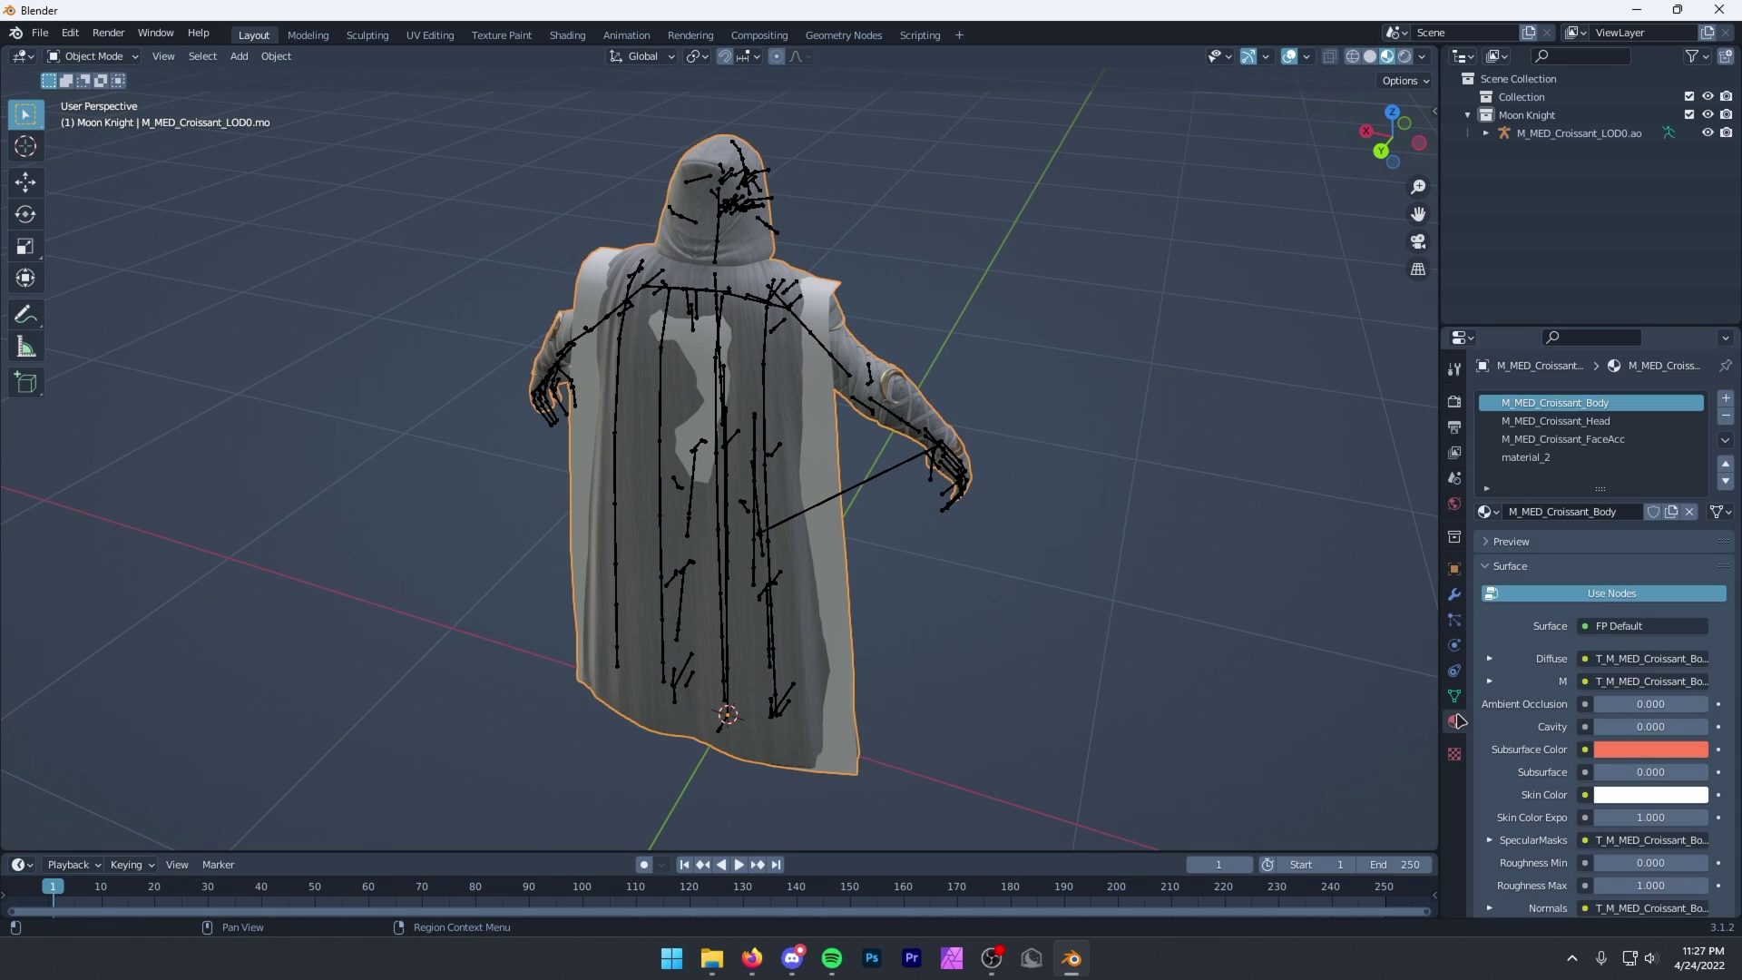
pyautogui.click(1551, 460)
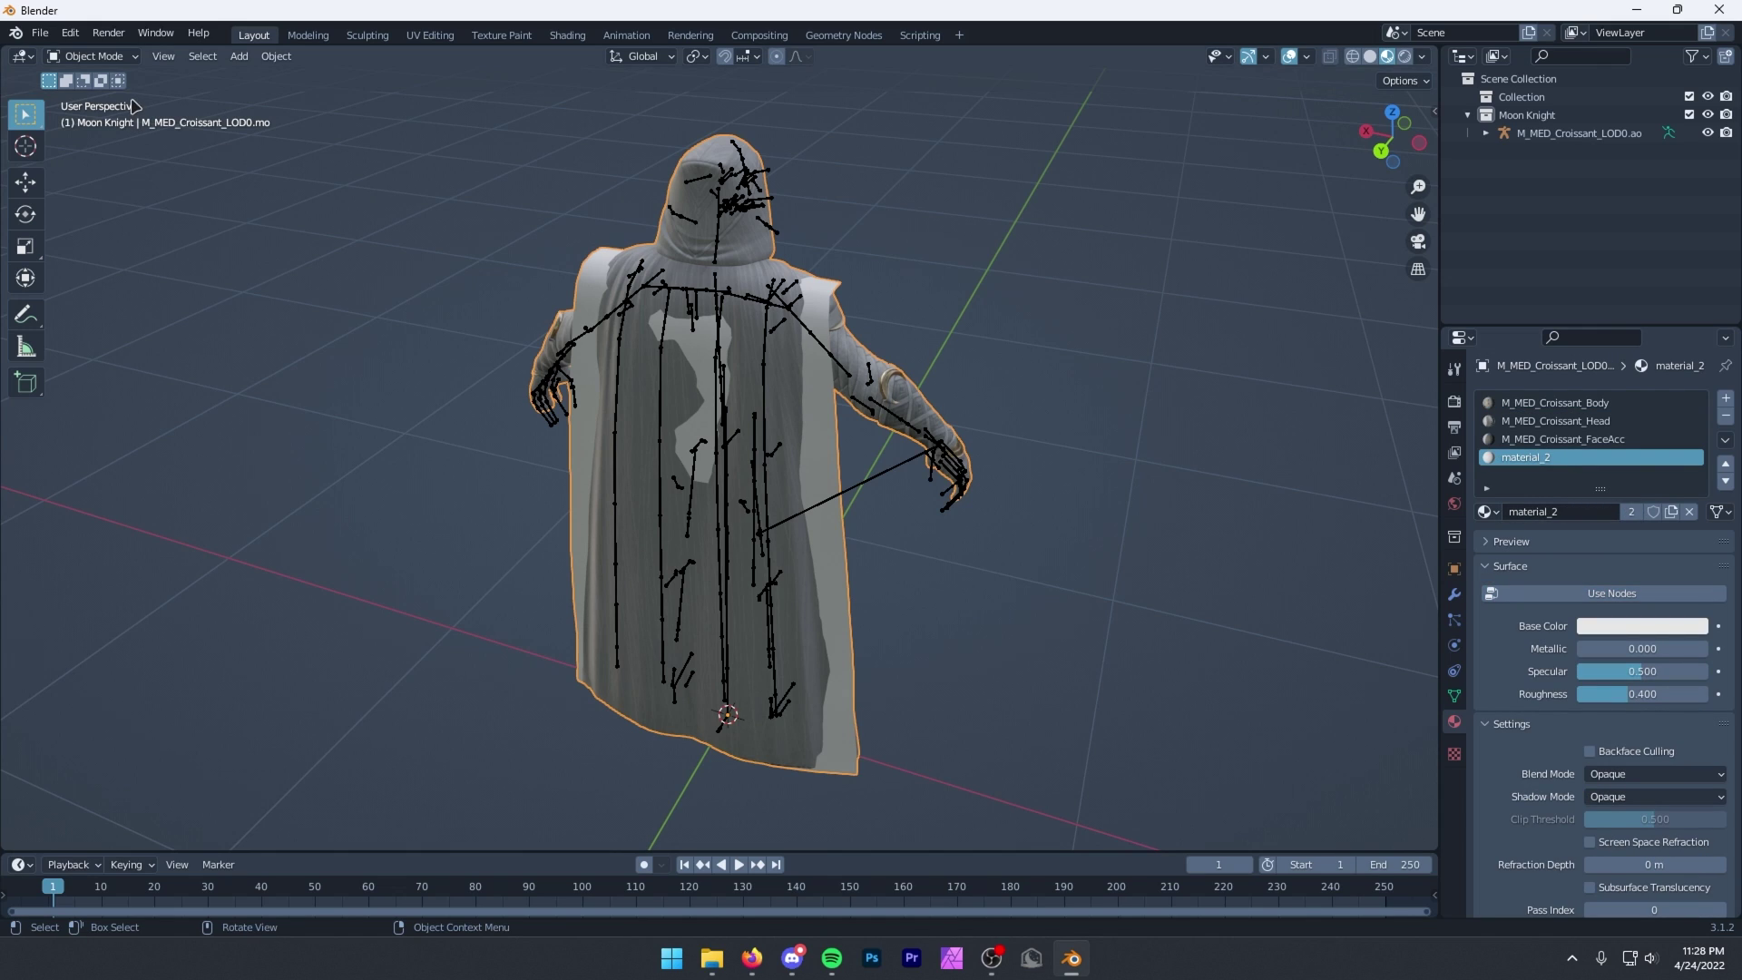
pyautogui.press('Tab')
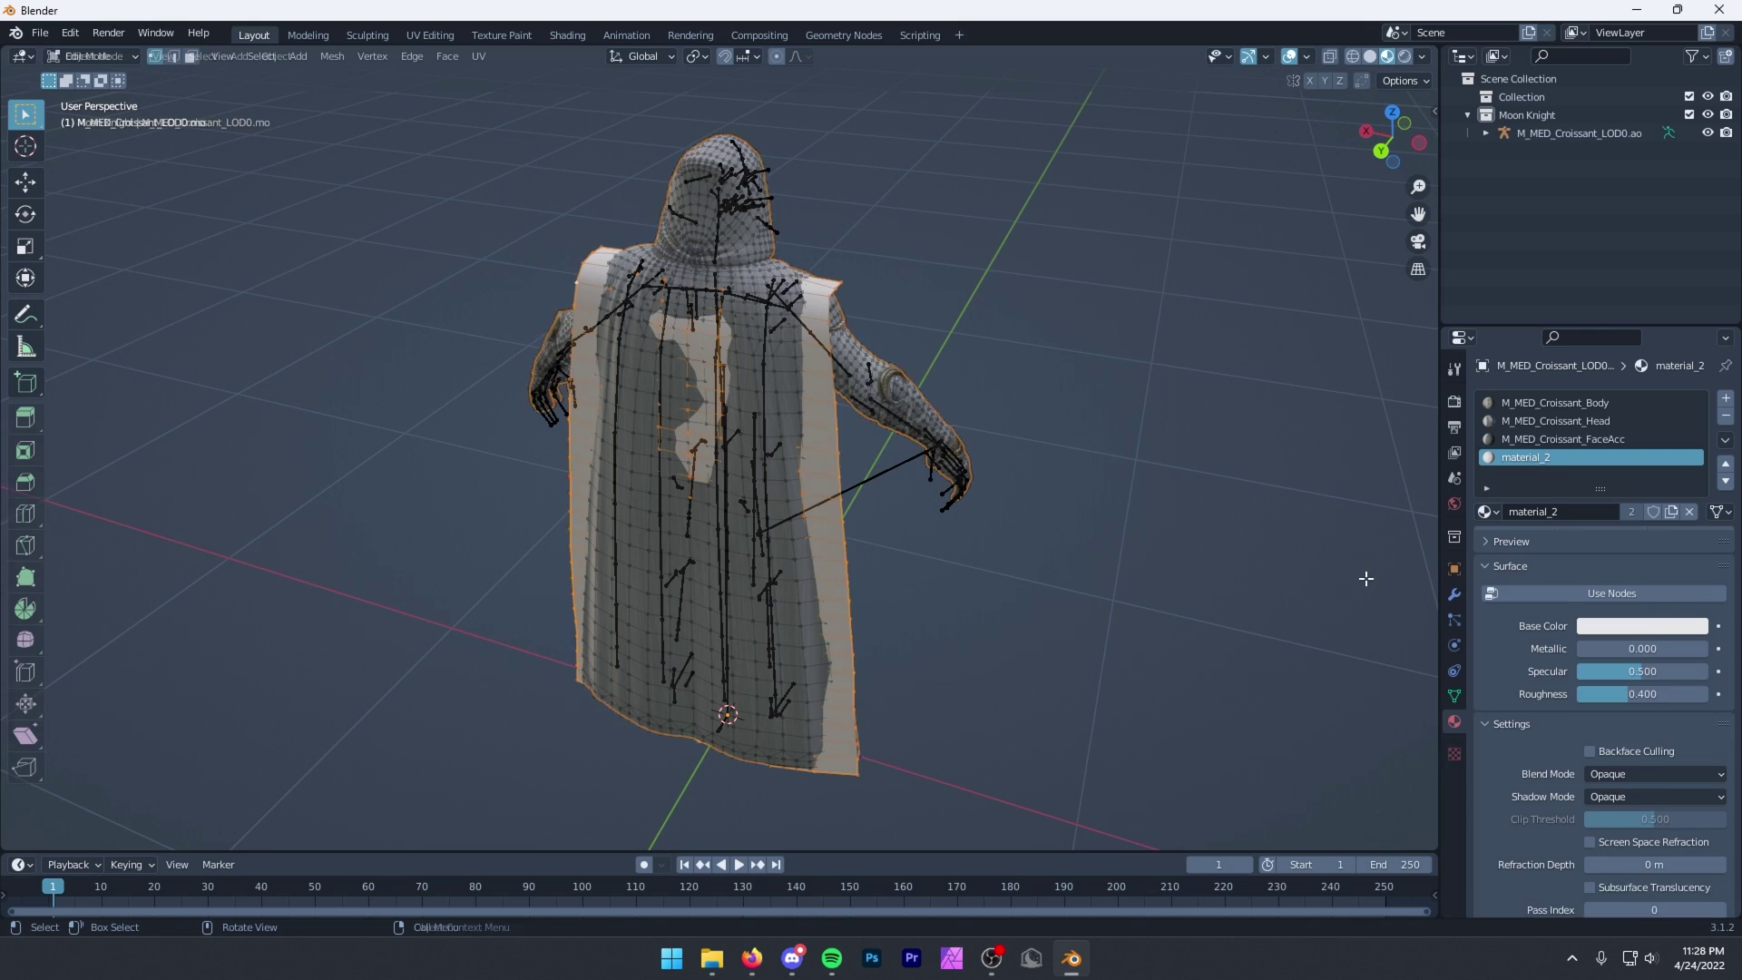
pyautogui.click(1727, 415)
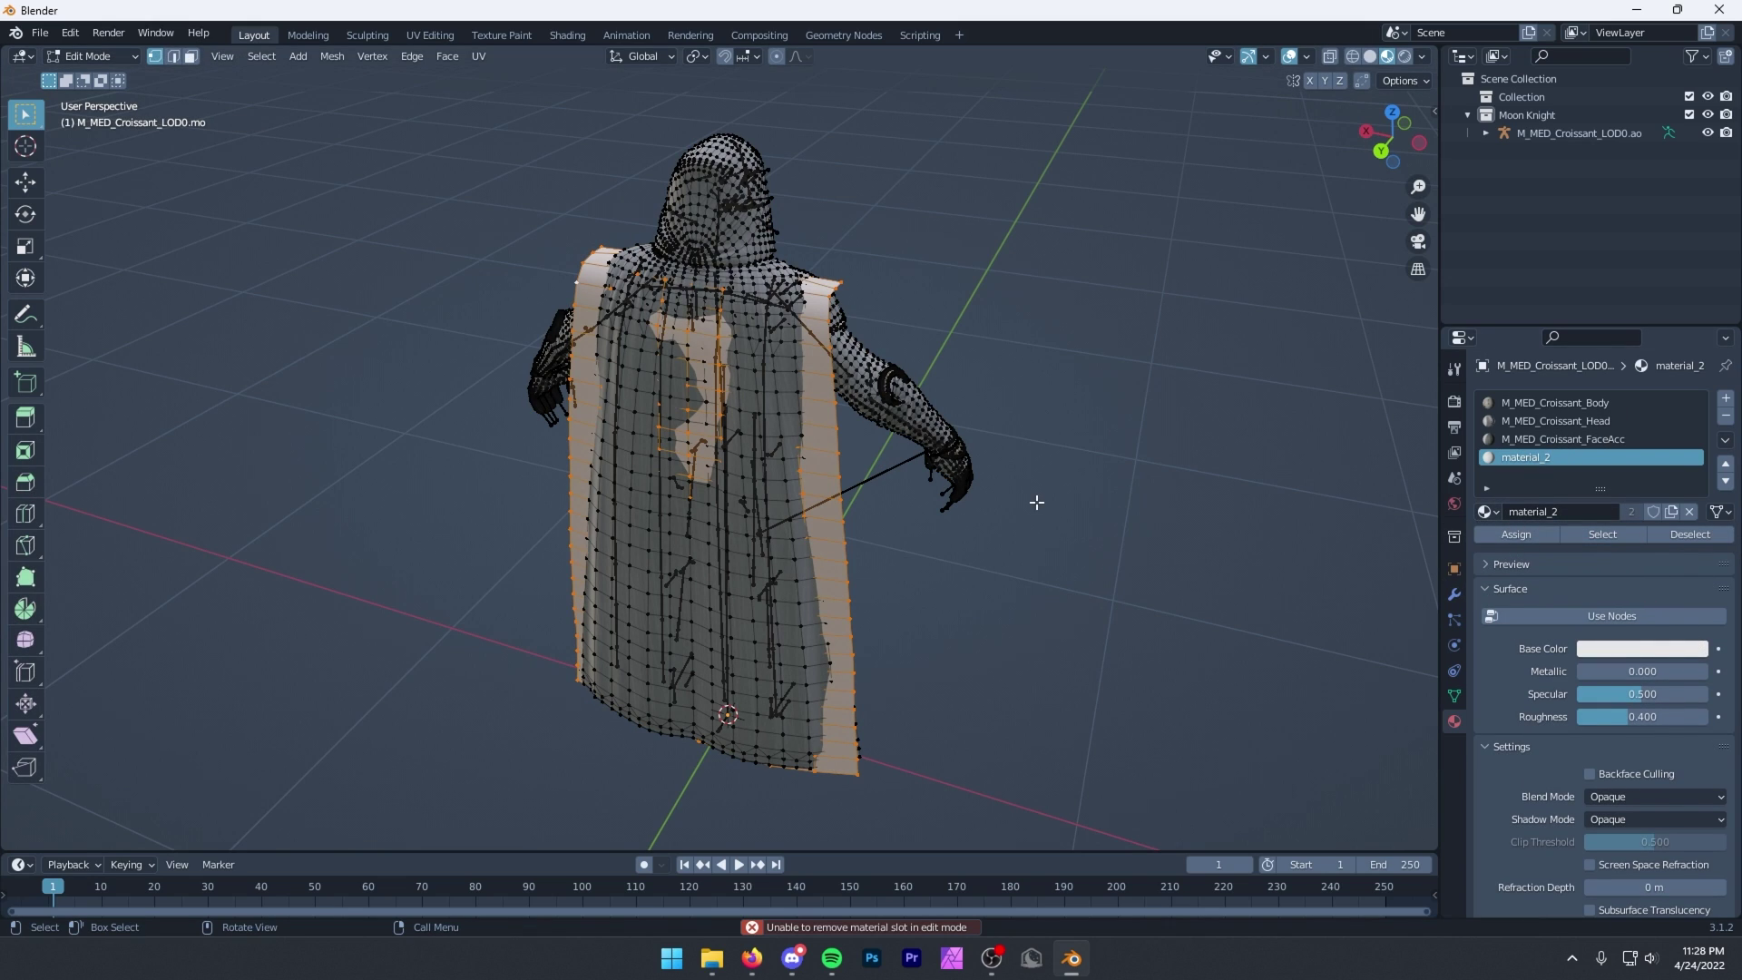
pyautogui.press('x')
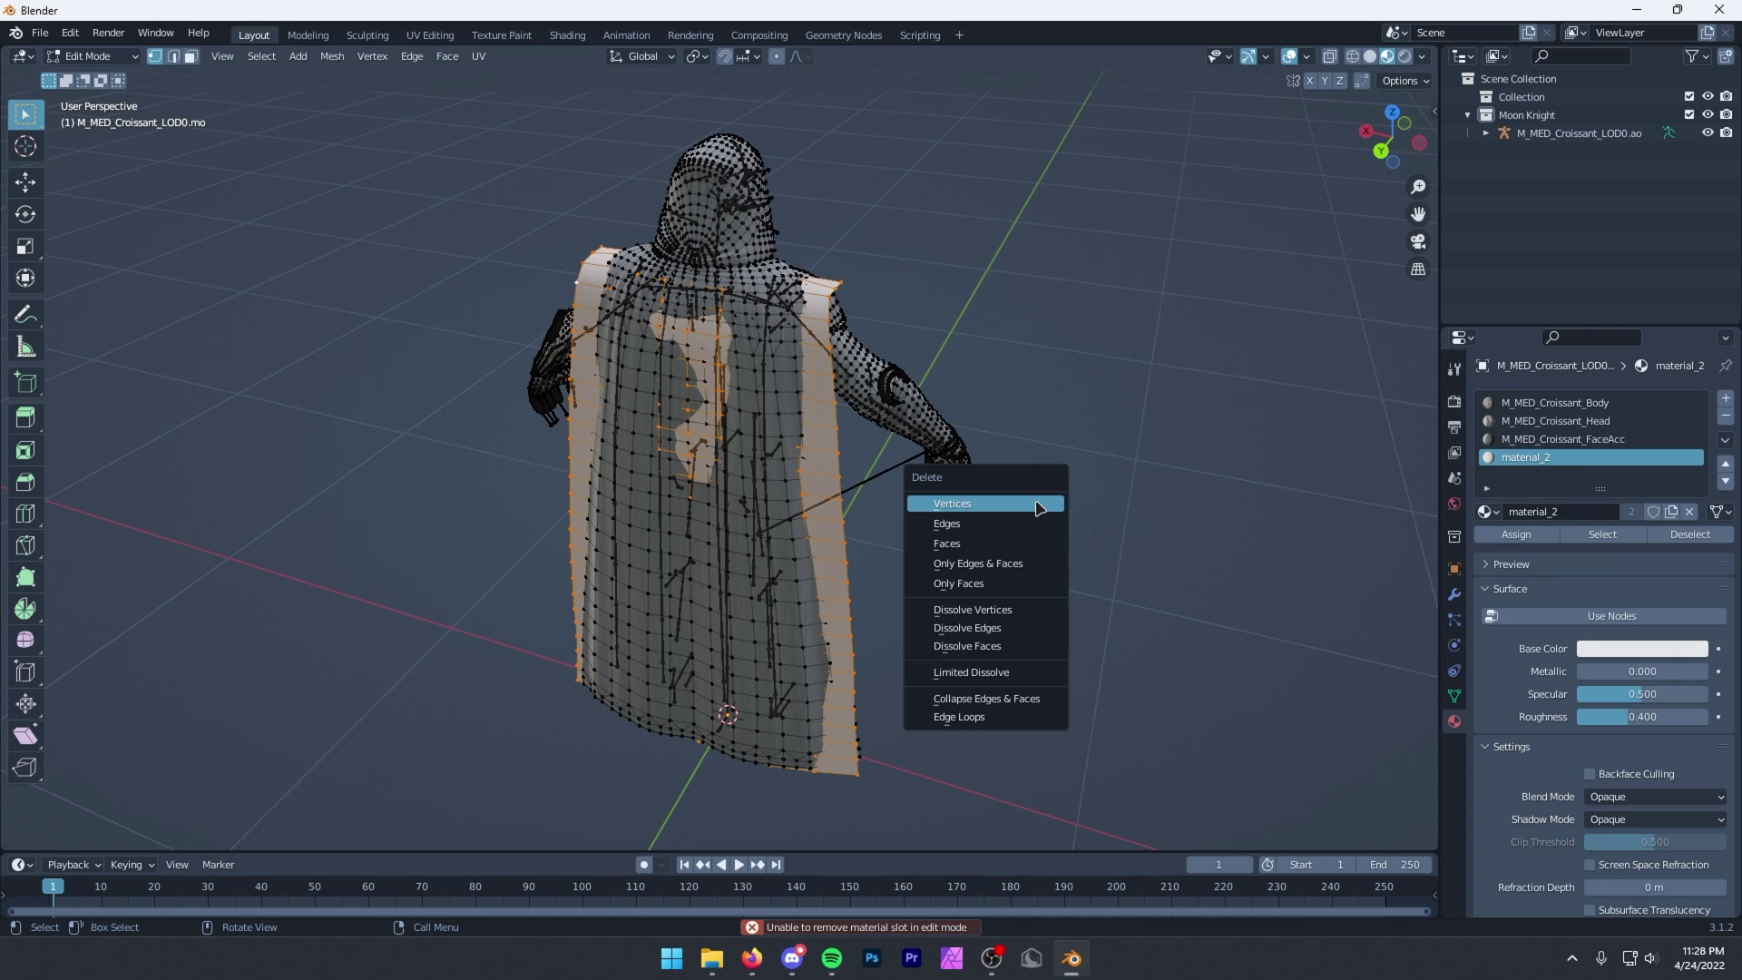
pyautogui.click(1038, 507)
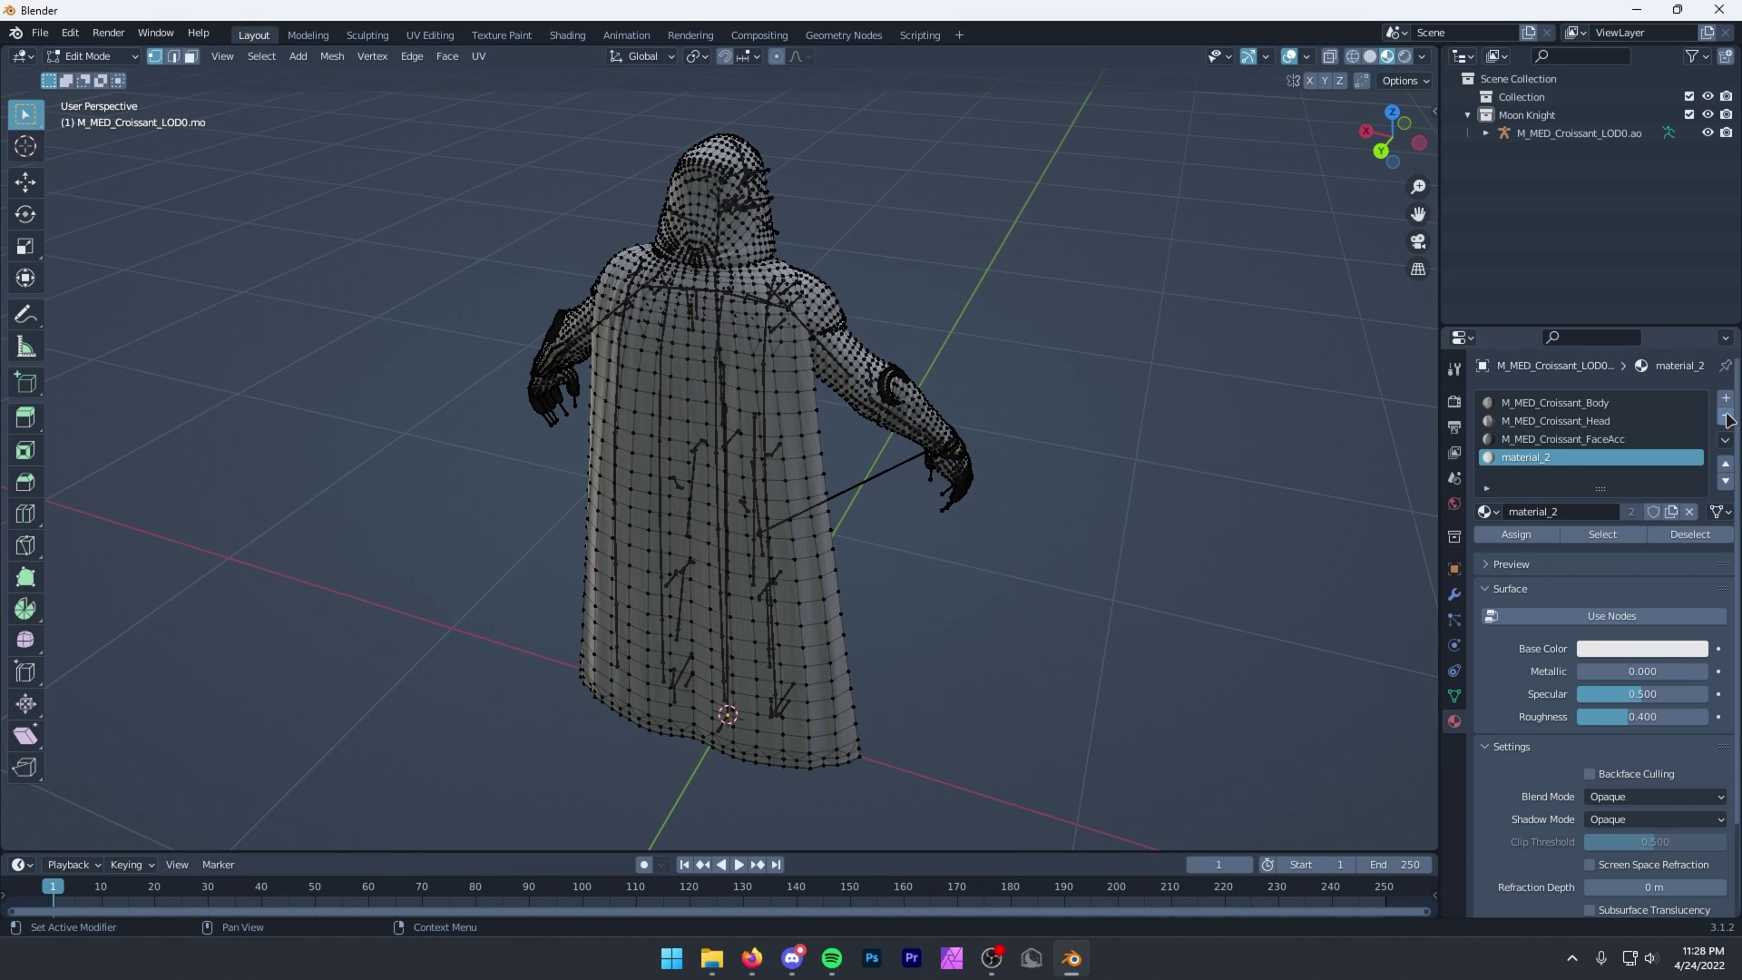
pyautogui.press('Tab')
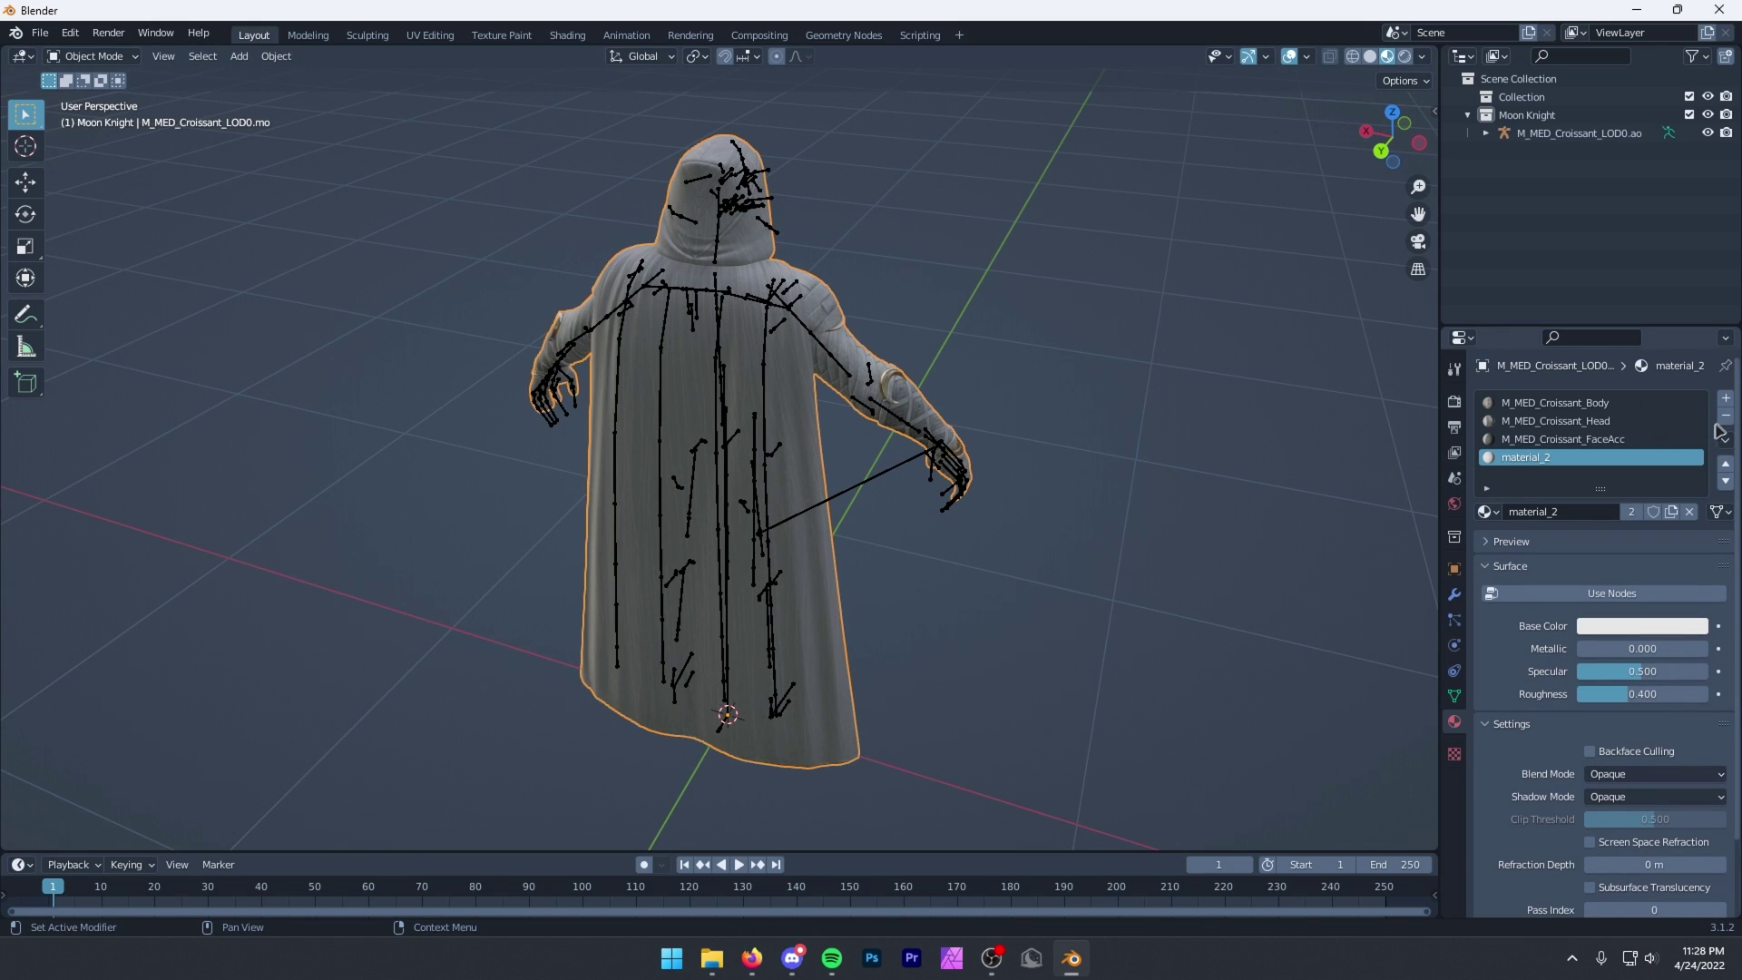
# Step: Remove the unused material_2 slot and inspect the figure's head and face
pyautogui.click(1727, 424)
pyautogui.moveTo(1086, 495)
pyautogui.mouseDown(button='middle')
pyautogui.moveTo(698, 445)
pyautogui.moveTo(486, 389)
pyautogui.mouseUp(button='middle')
pyautogui.scroll(3, 486, 389)
pyautogui.scroll(4, 775, 243)
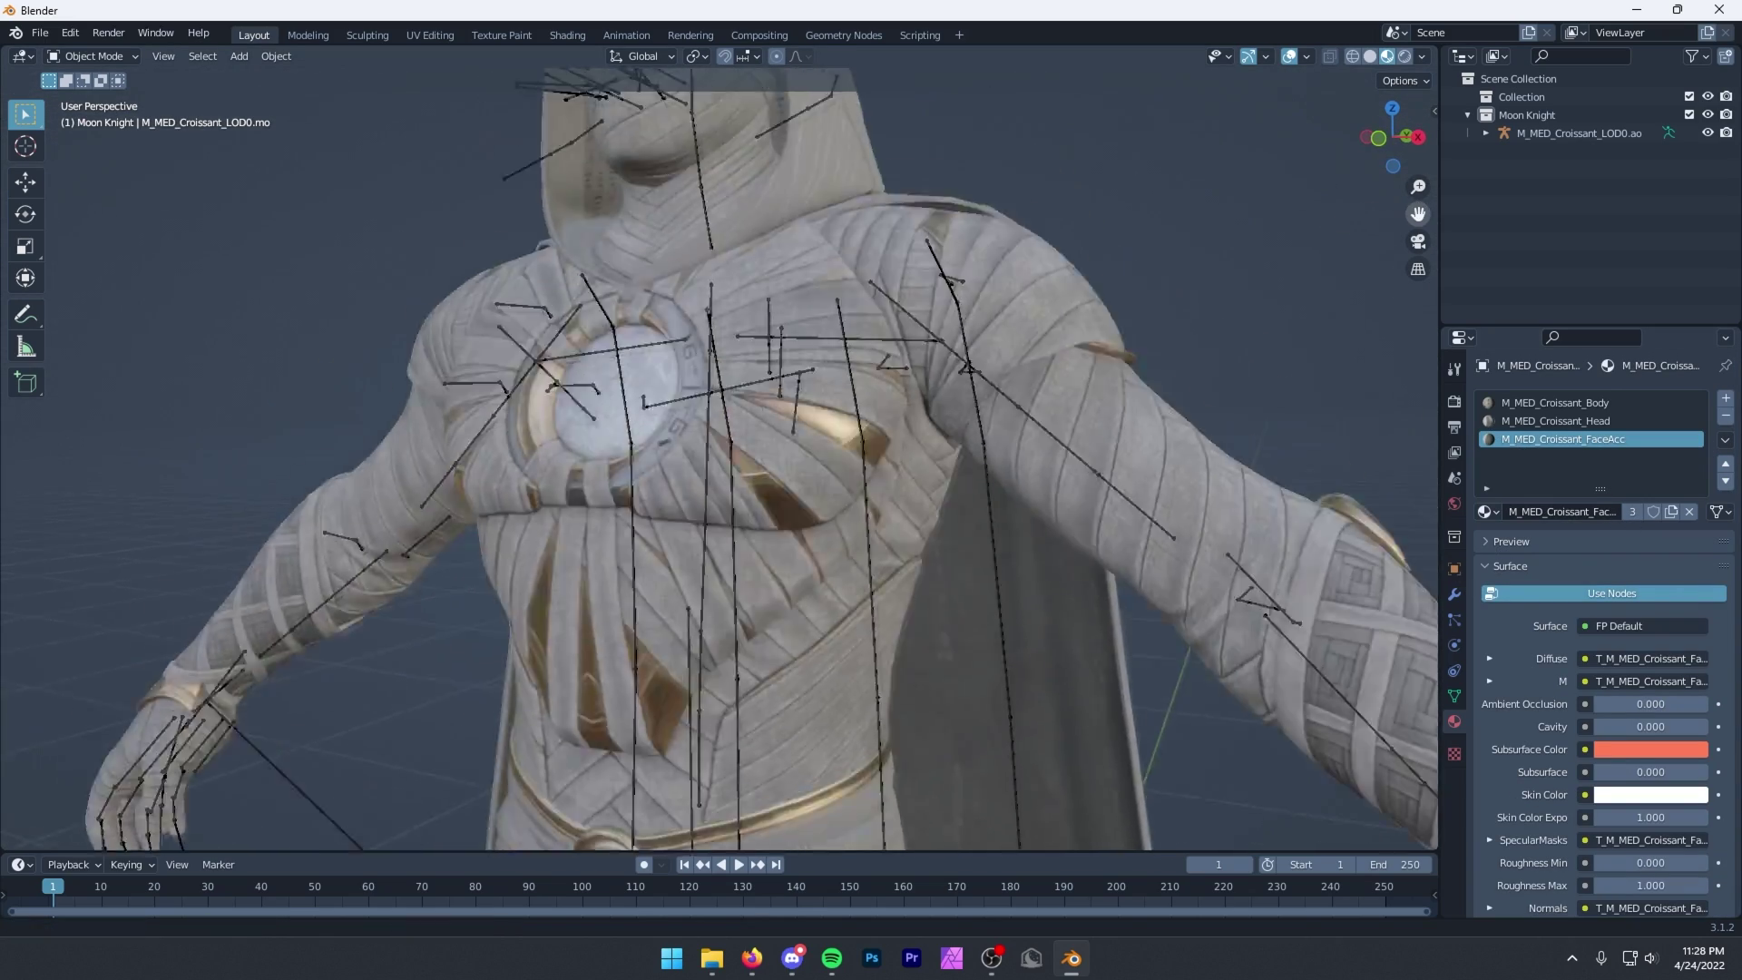
pyautogui.moveTo(1418, 214); pyautogui.dragTo(1417, 409)
pyautogui.scroll(3, 1000, 241)
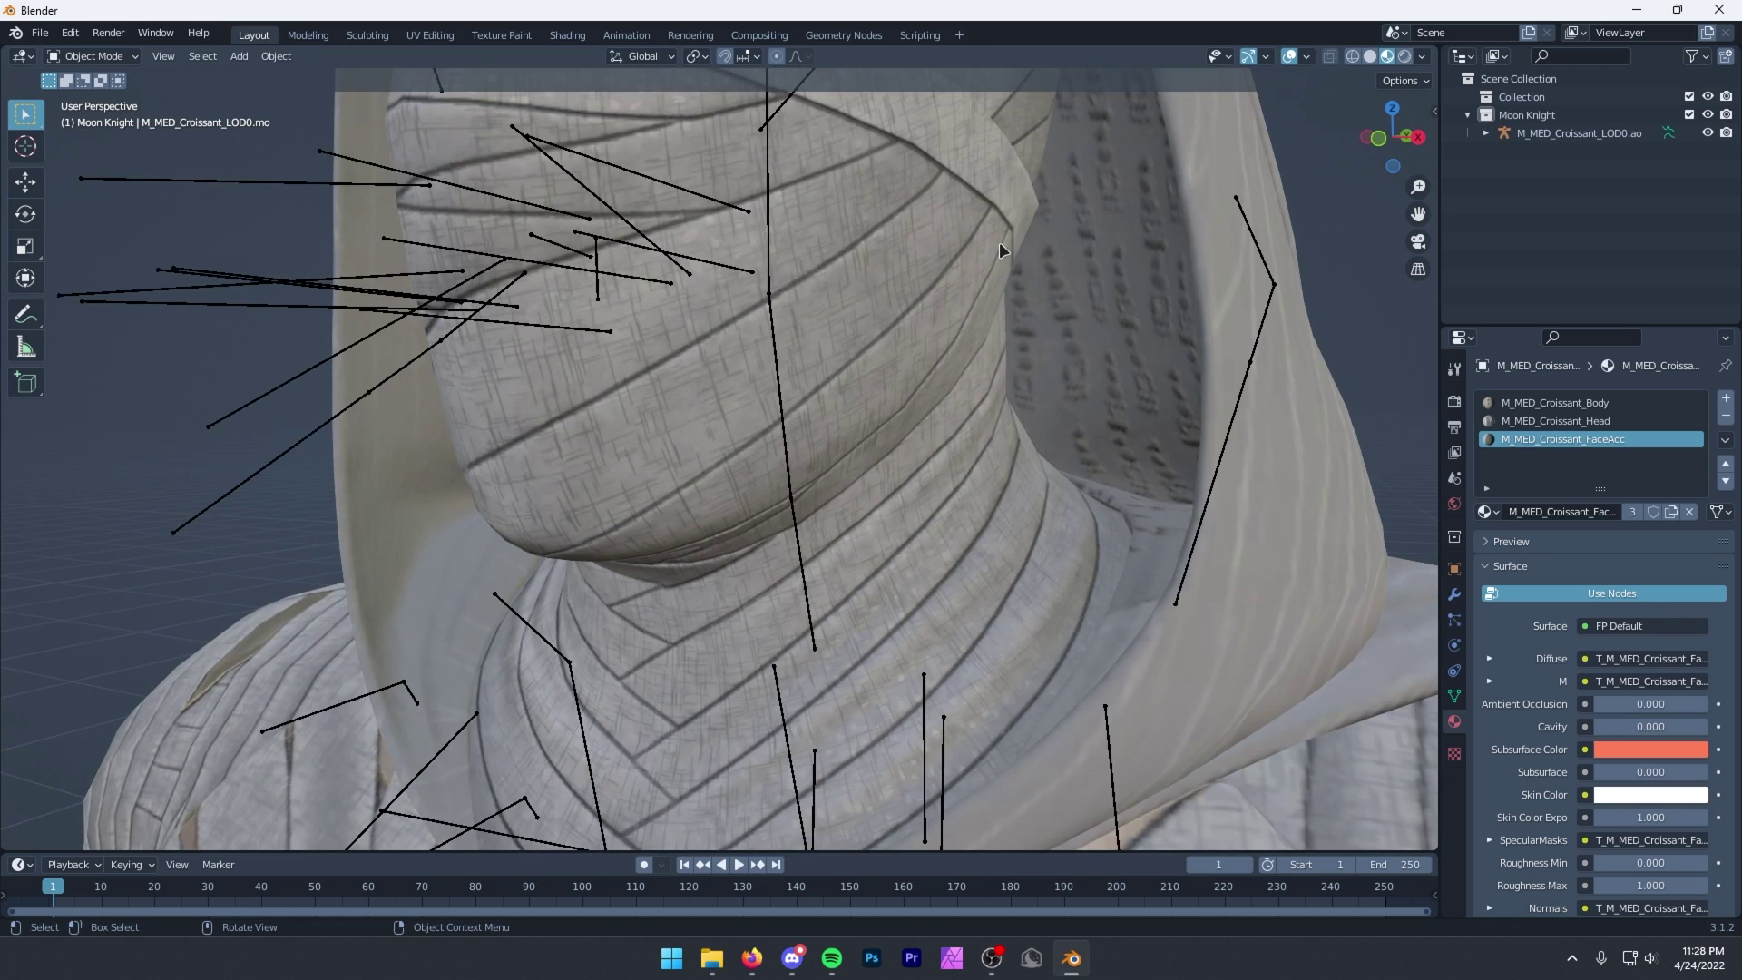
pyautogui.scroll(-6, 1348, 424)
# Step: Enable Eevee Ambient Occlusion and Screen Space Reflections, and hide the armature bones
pyautogui.click(1454, 405)
pyautogui.click(1499, 526)
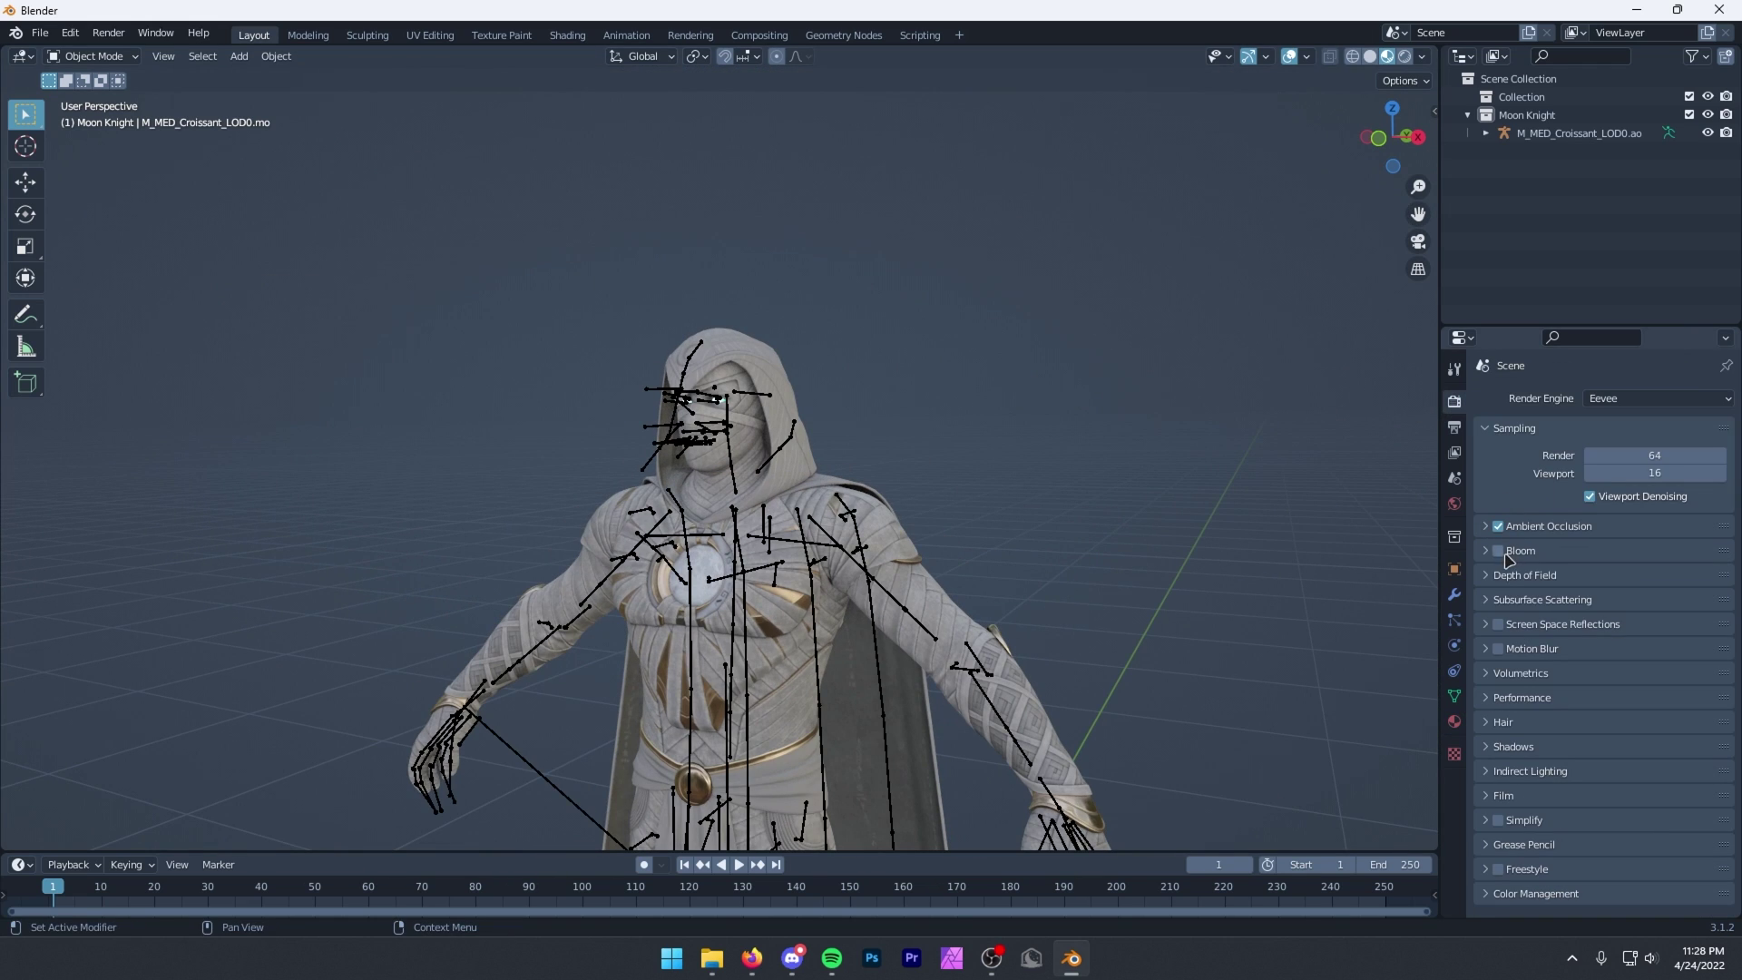
pyautogui.click(1499, 624)
pyautogui.click(1709, 133)
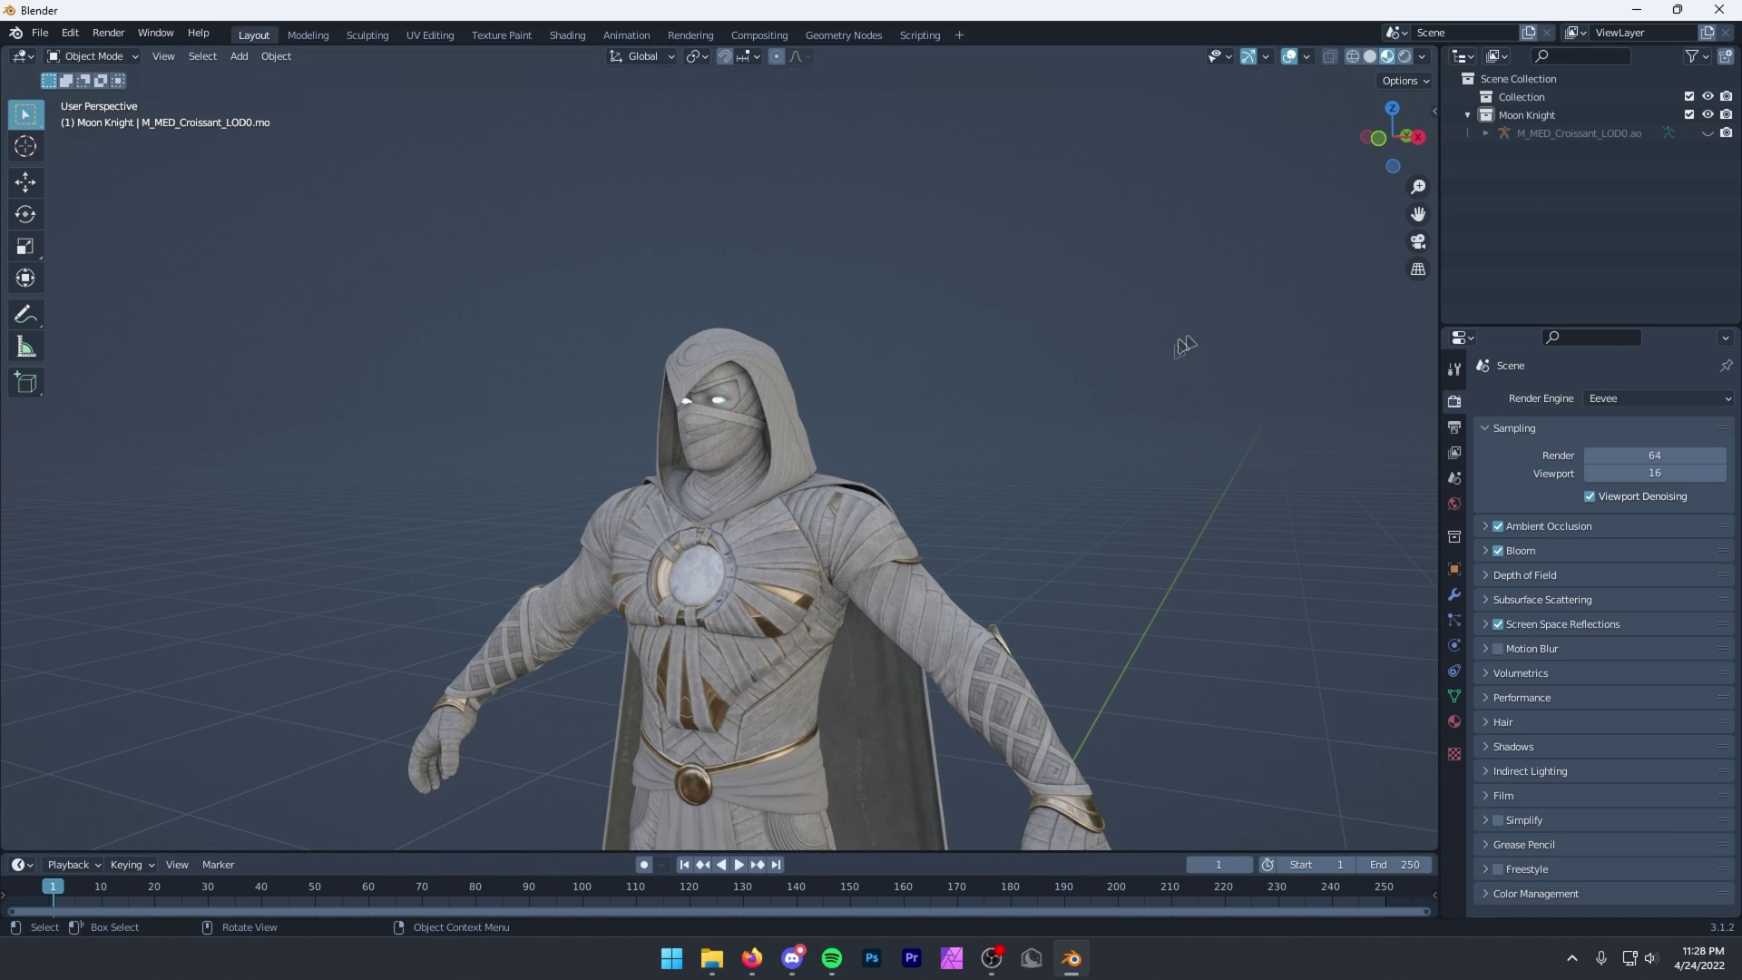
pyautogui.scroll(-3, 860, 569)
pyautogui.moveTo(817, 544)
pyautogui.mouseDown(button='middle')
pyautogui.moveTo(859, 569)
pyautogui.moveTo(1253, 572)
pyautogui.mouseUp(button='middle')
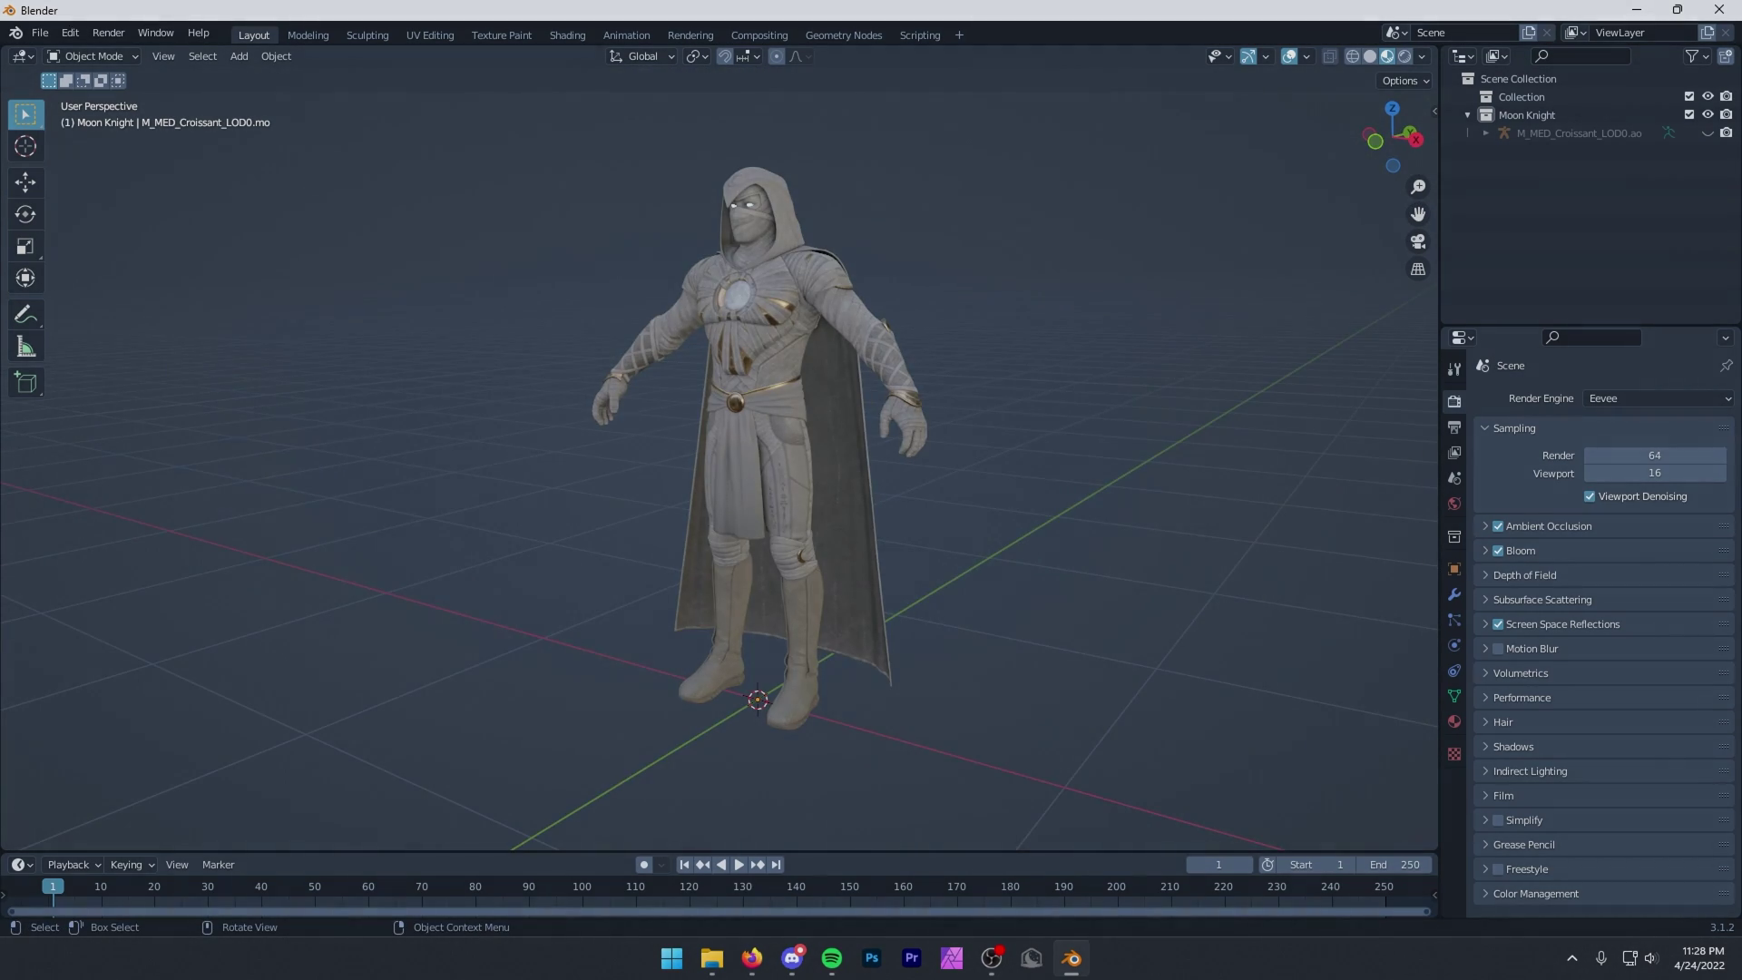